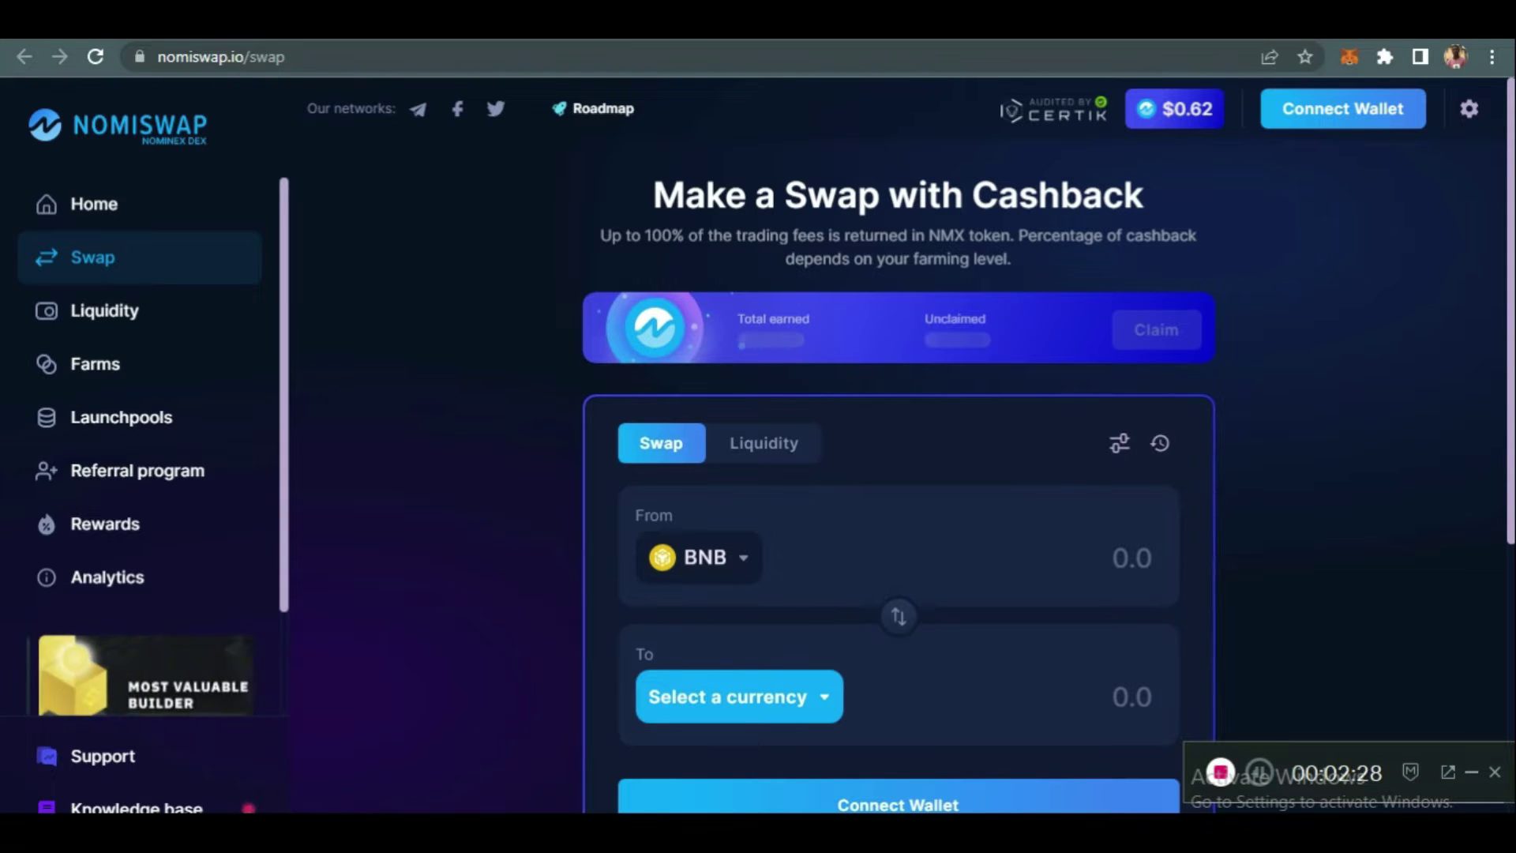
{"action": "left_click", "coordinate": [1052, 109]}
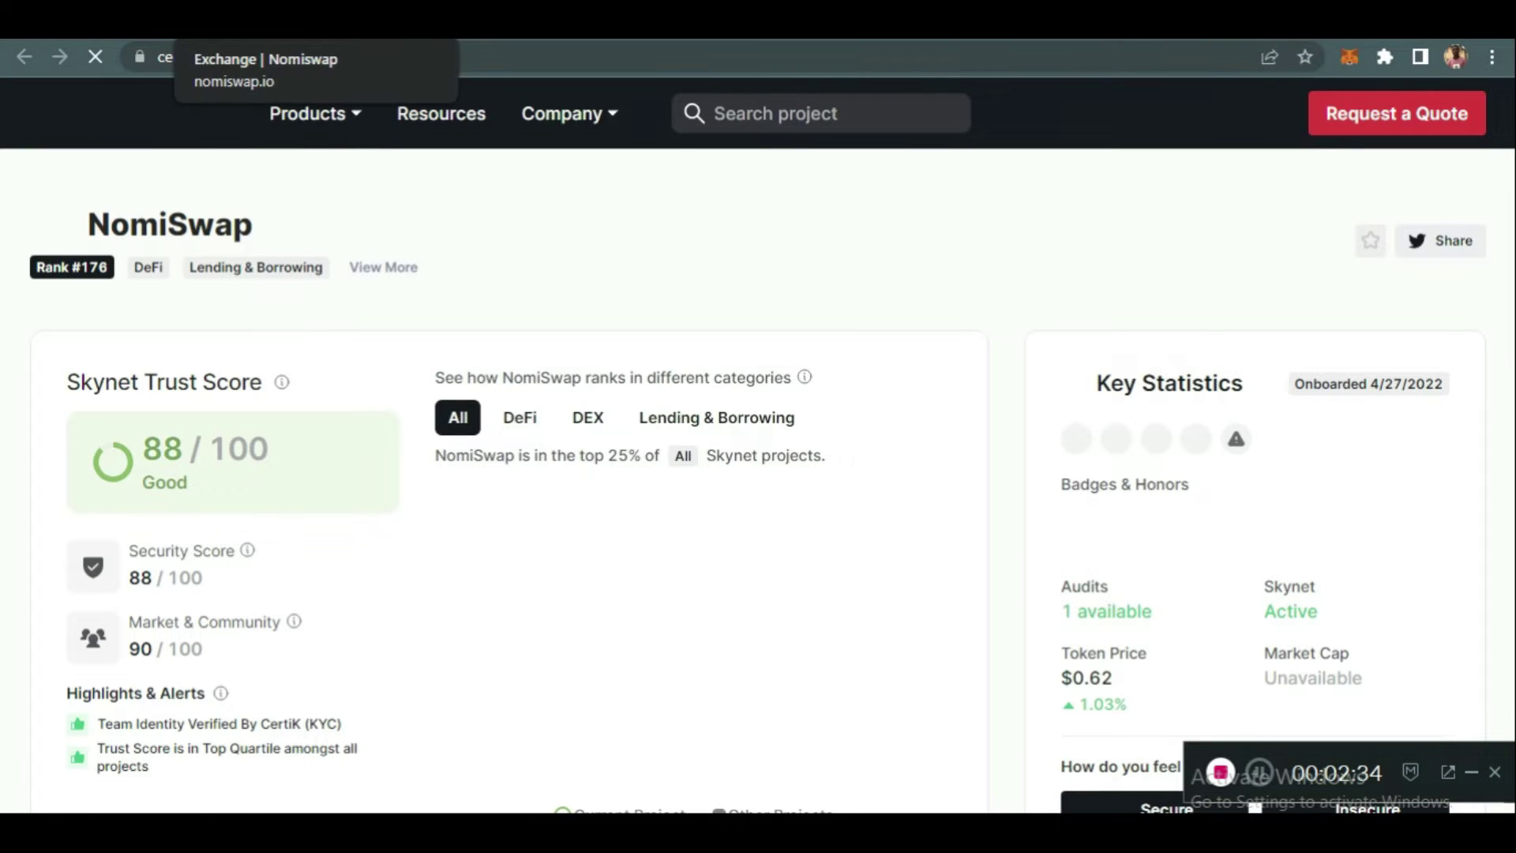
{"action": "left_click", "coordinate": [260, 23]}
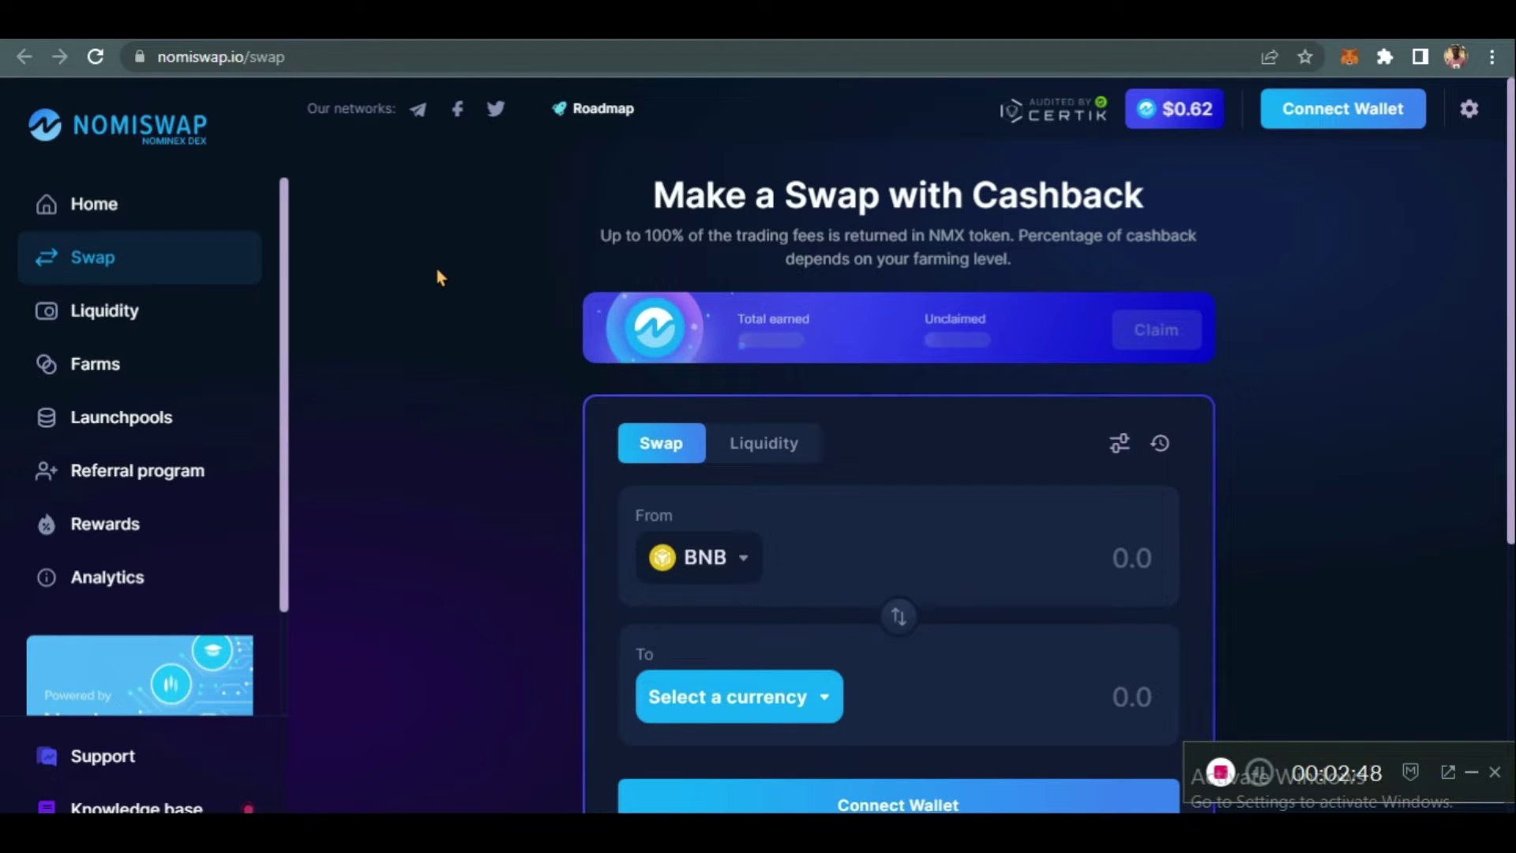
Go to Nomiswap's Home page, headlined 'First DEX in DeFi space with 0% swap fees and team farming.'.
{"action": "left_click", "coordinate": [165, 206]}
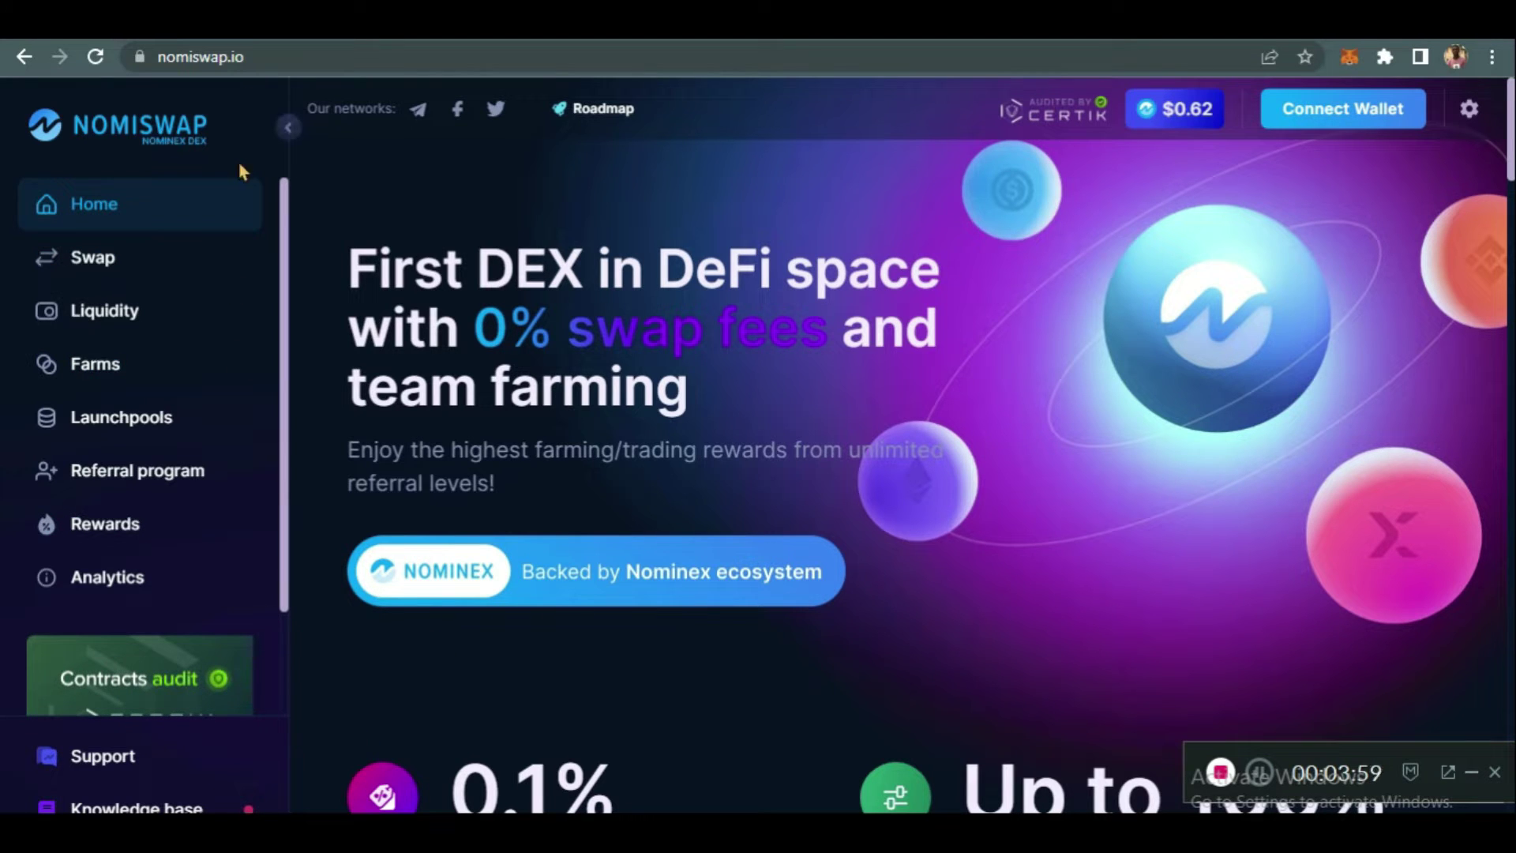
Switch to DefiLlama's BSC DEX TVL rankings, where Nomiswap ranks 4th at $79.29m.
{"action": "left_click", "coordinate": [277, 22]}
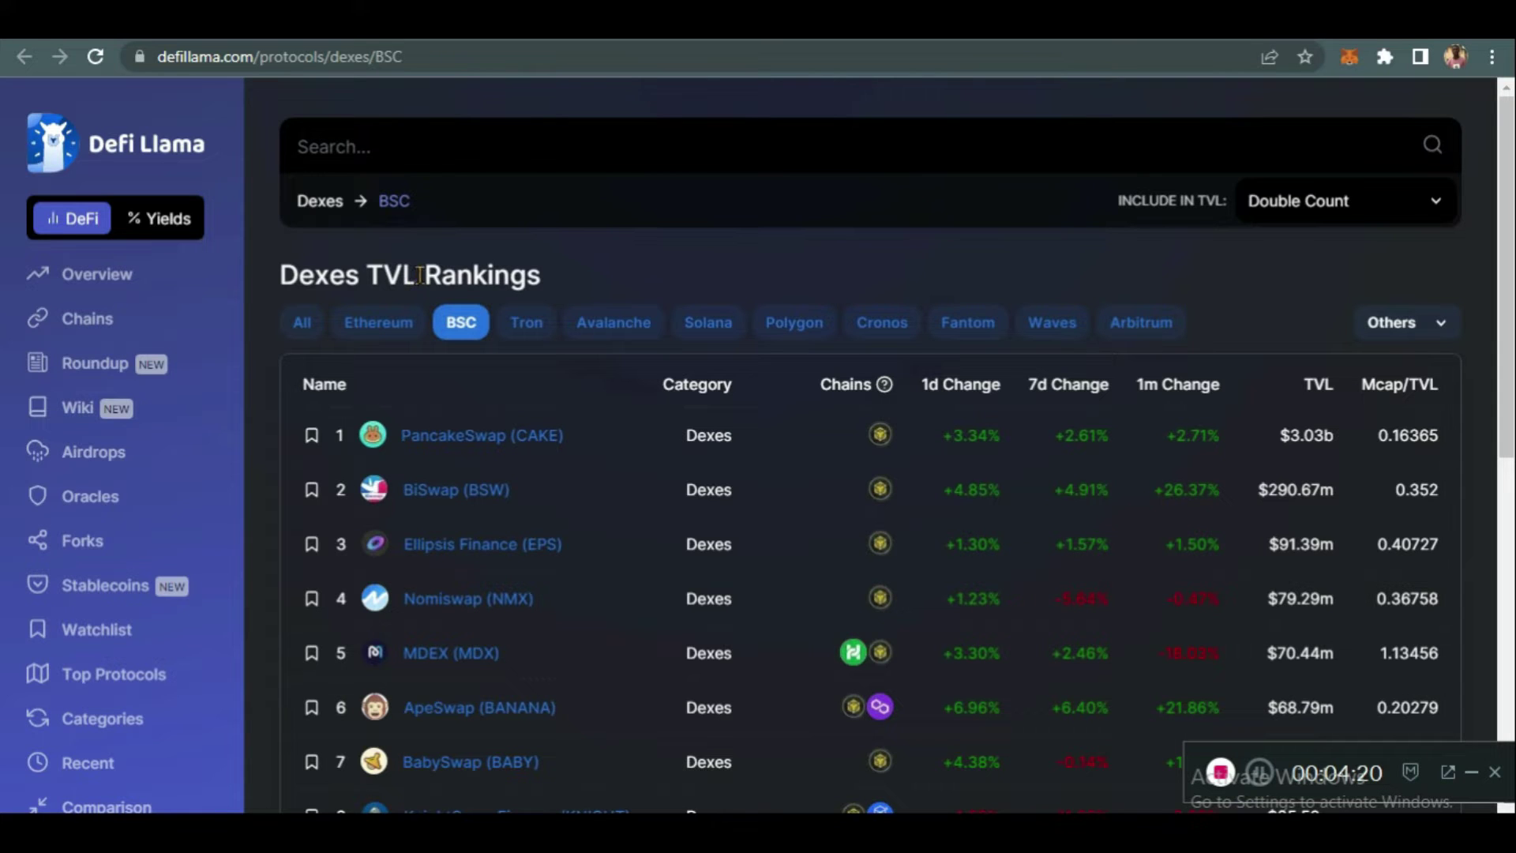
Highlight 'TVL' in the DefiLlama heading, then switch to CoinMarketCap's DEX rankings by 24h volume.
{"action": "left_click_drag", "start_coordinate": [414, 278], "coordinate": [369, 276]}
{"action": "left_click", "coordinate": [703, 245]}
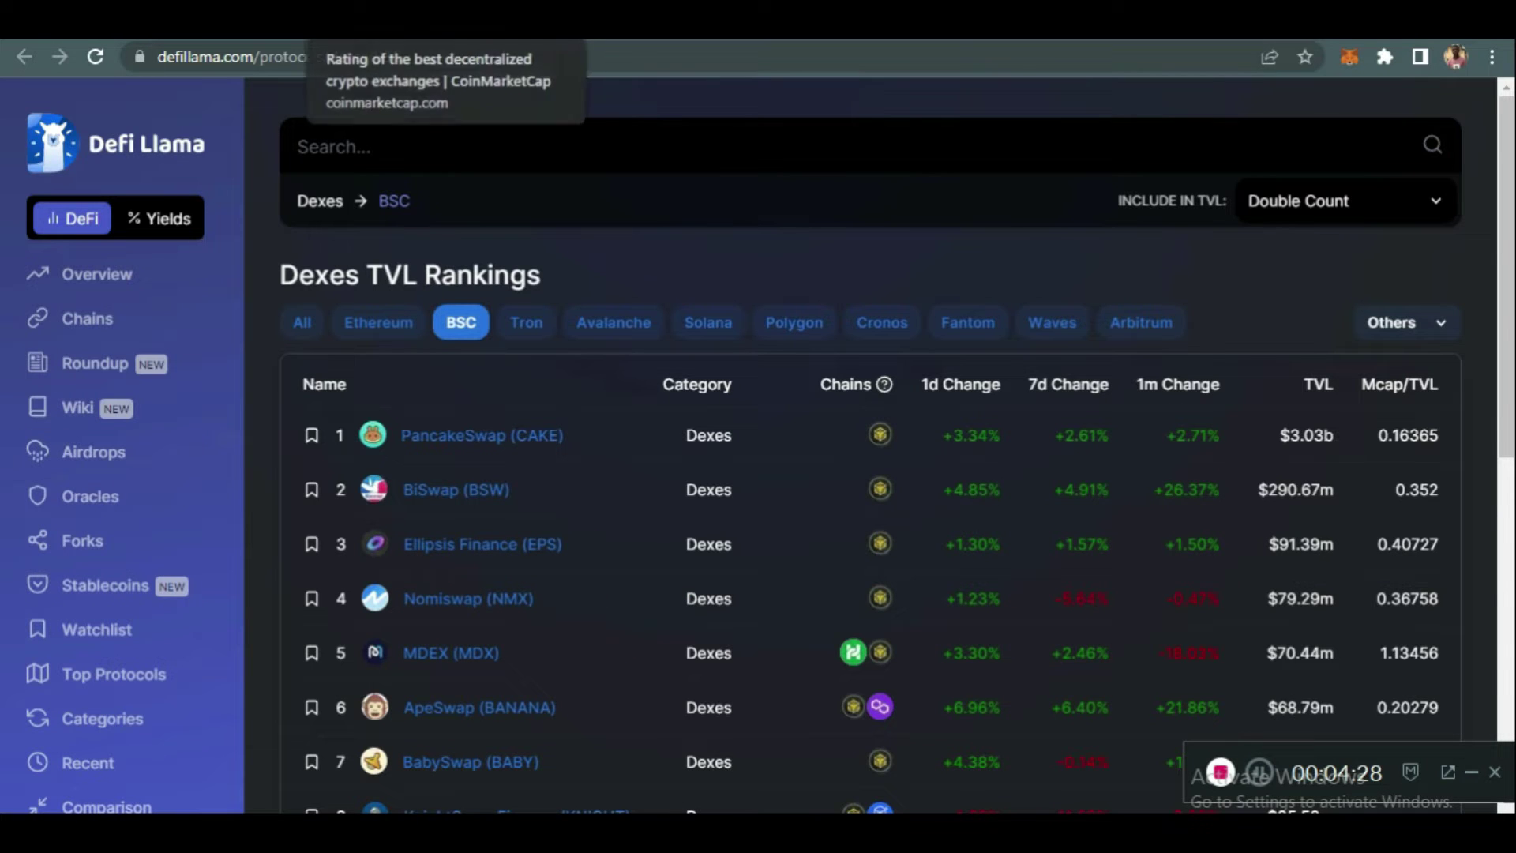
{"action": "left_click", "coordinate": [379, 22]}
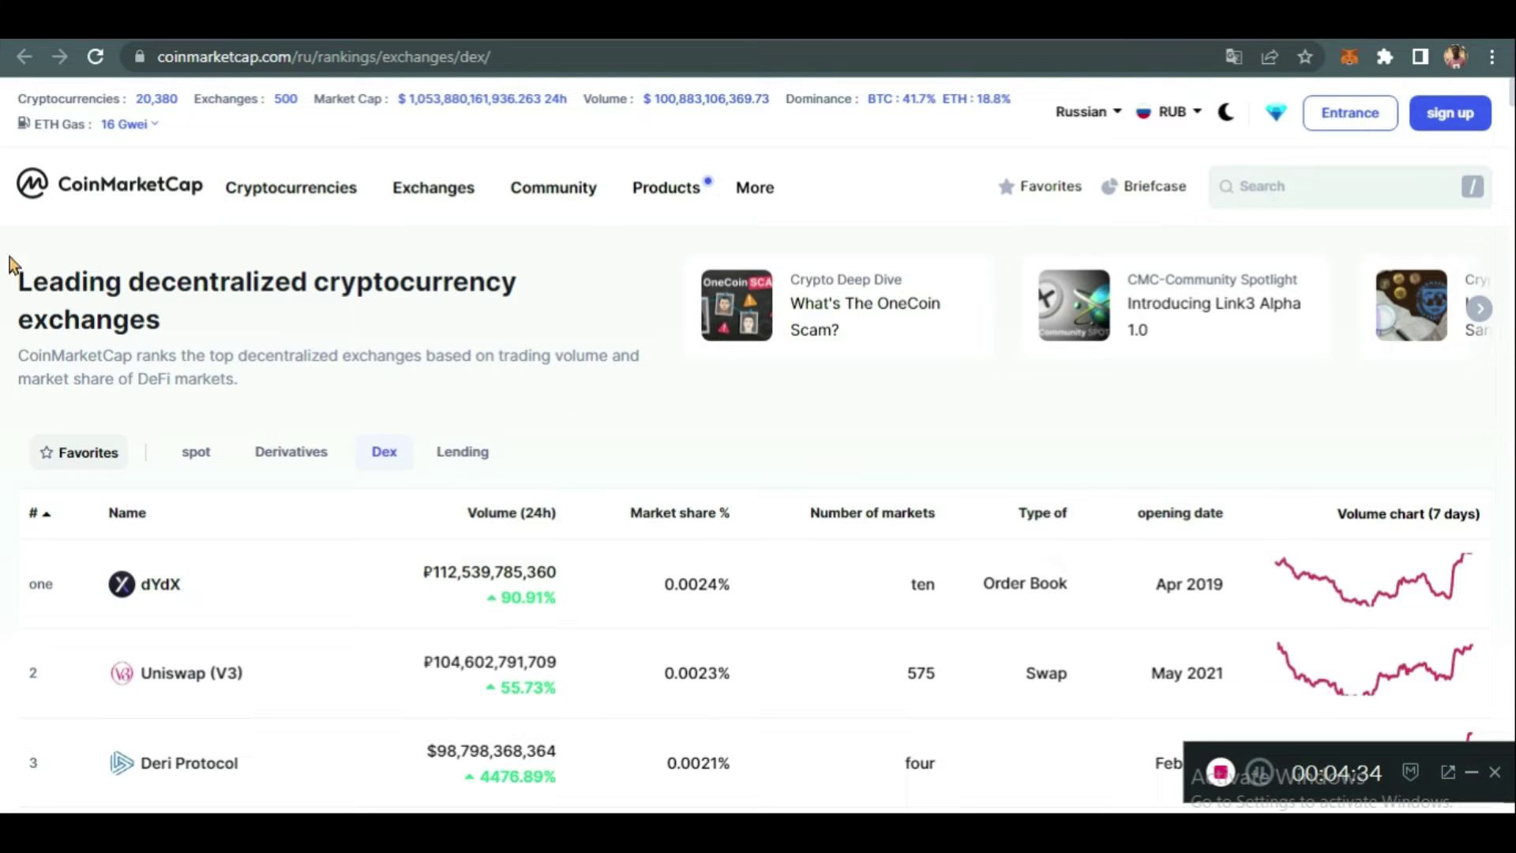
Scroll CoinMarketCap's DEX rankings down to nomiswap at #40, then bring up Nomiswap's CertiK page.
{"action": "scroll", "coordinate": [600, 471], "scroll_direction": "down", "scroll_amount": 7}
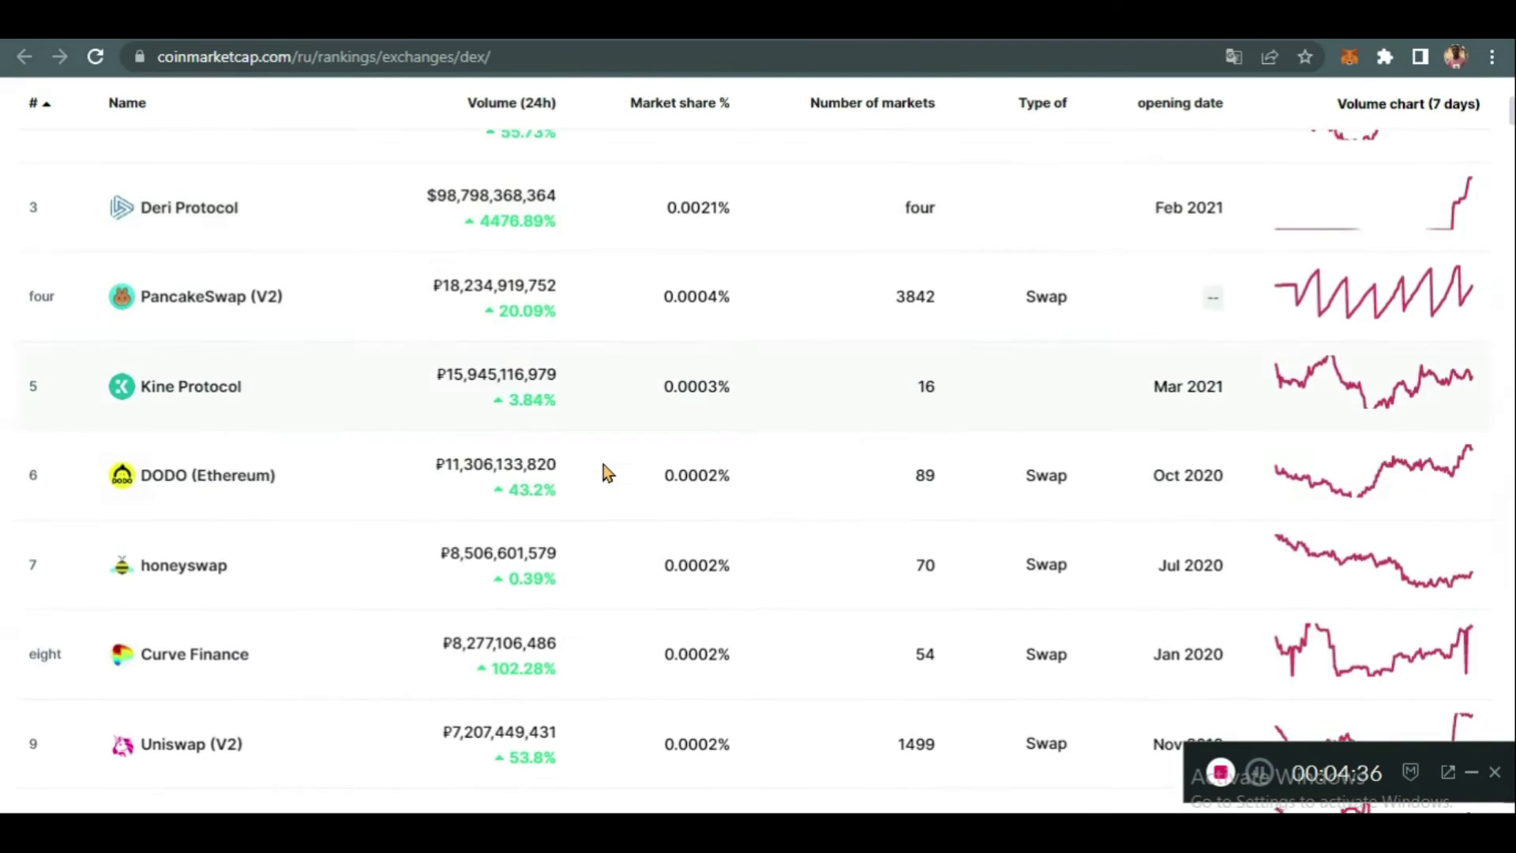
{"action": "scroll", "coordinate": [605, 473], "scroll_direction": "down", "scroll_amount": 15}
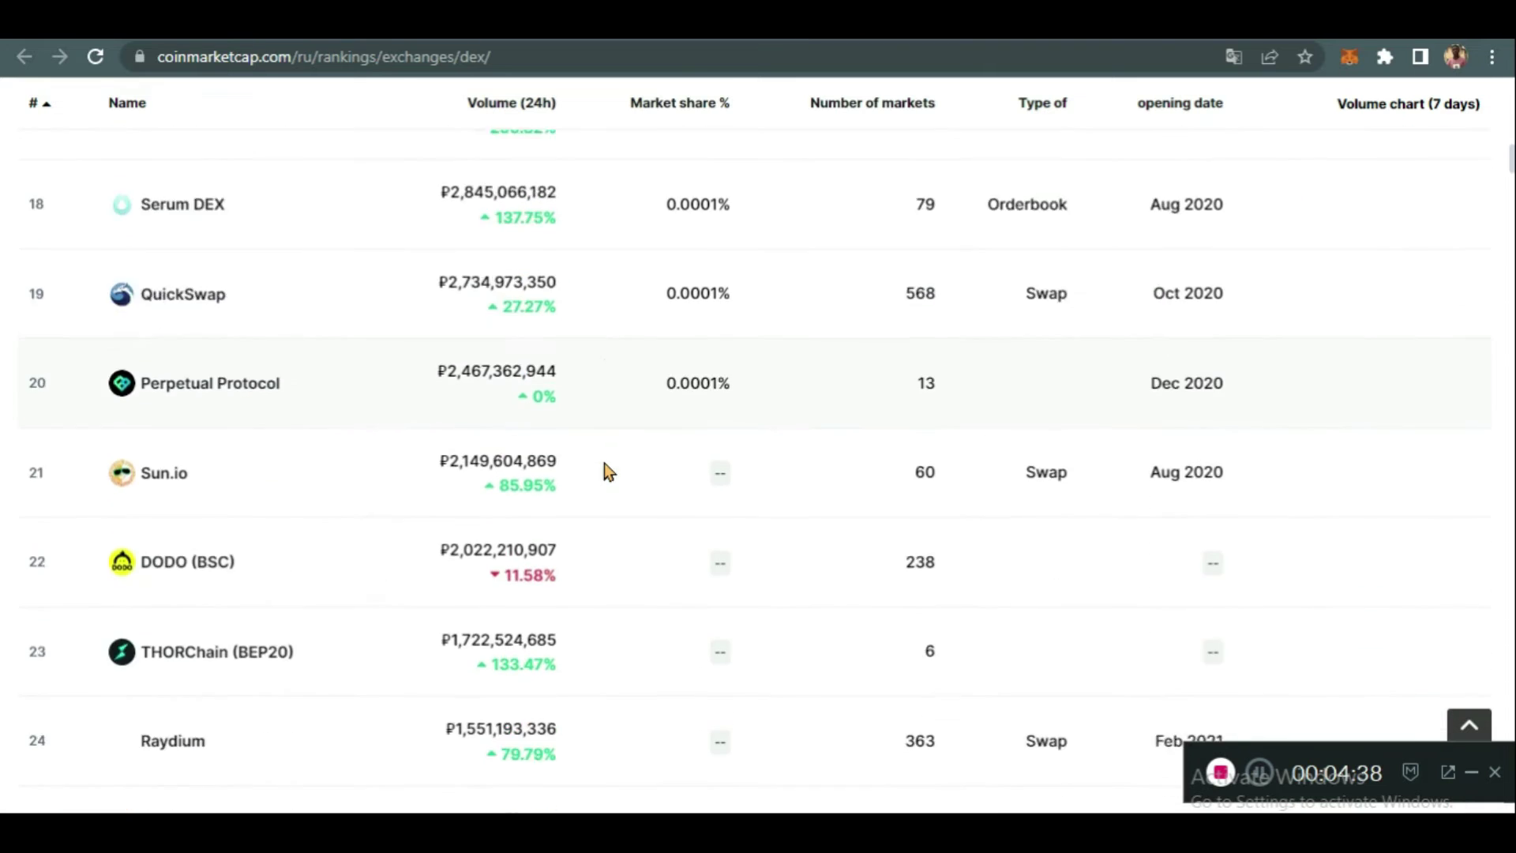
{"action": "scroll", "coordinate": [607, 471], "scroll_direction": "down", "scroll_amount": 5}
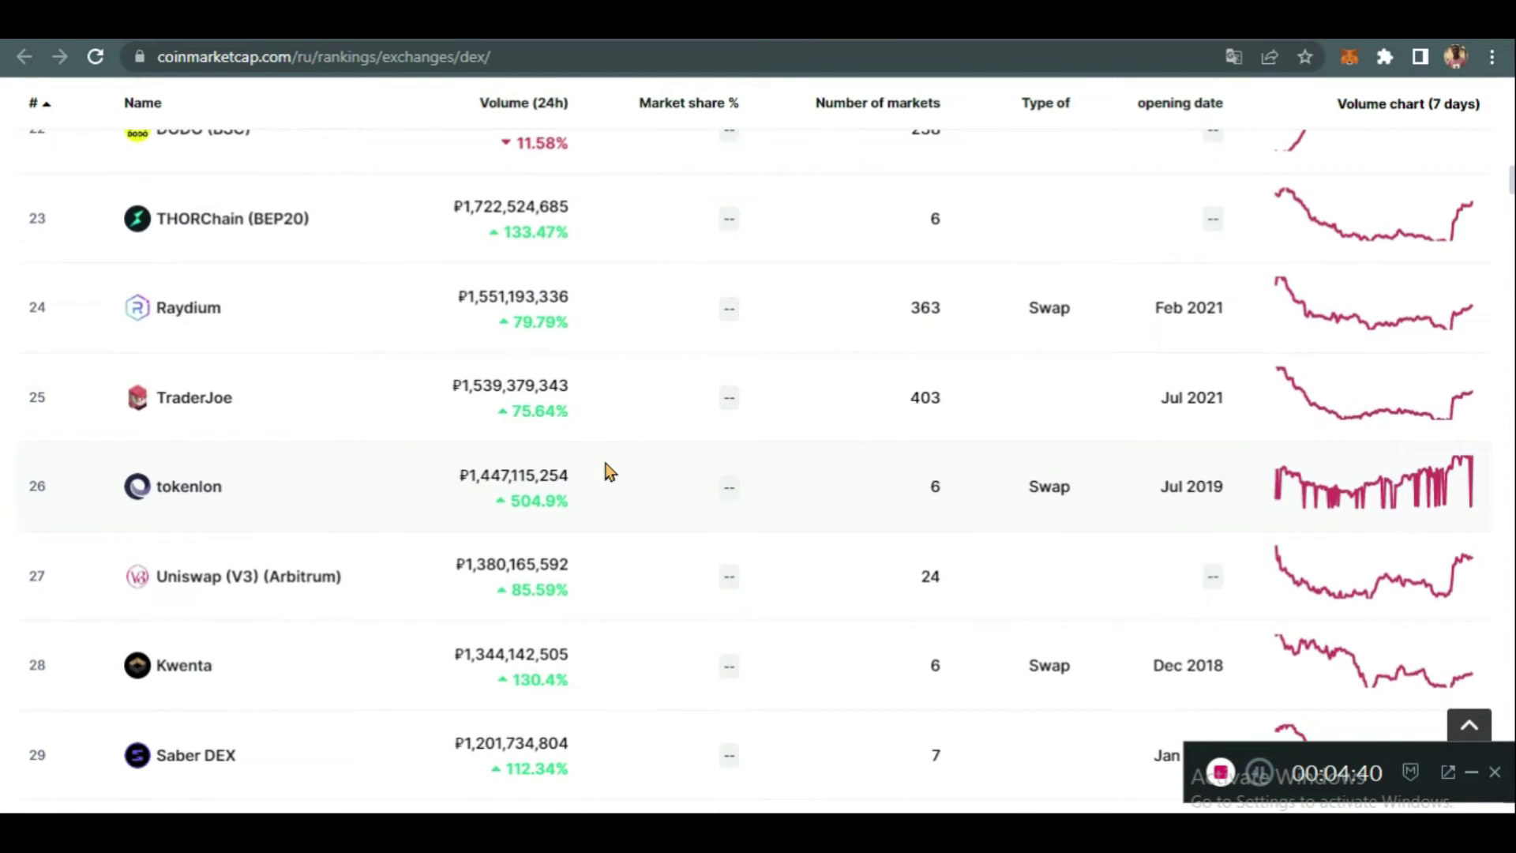
{"action": "scroll", "coordinate": [606, 471], "scroll_direction": "down", "scroll_amount": 6}
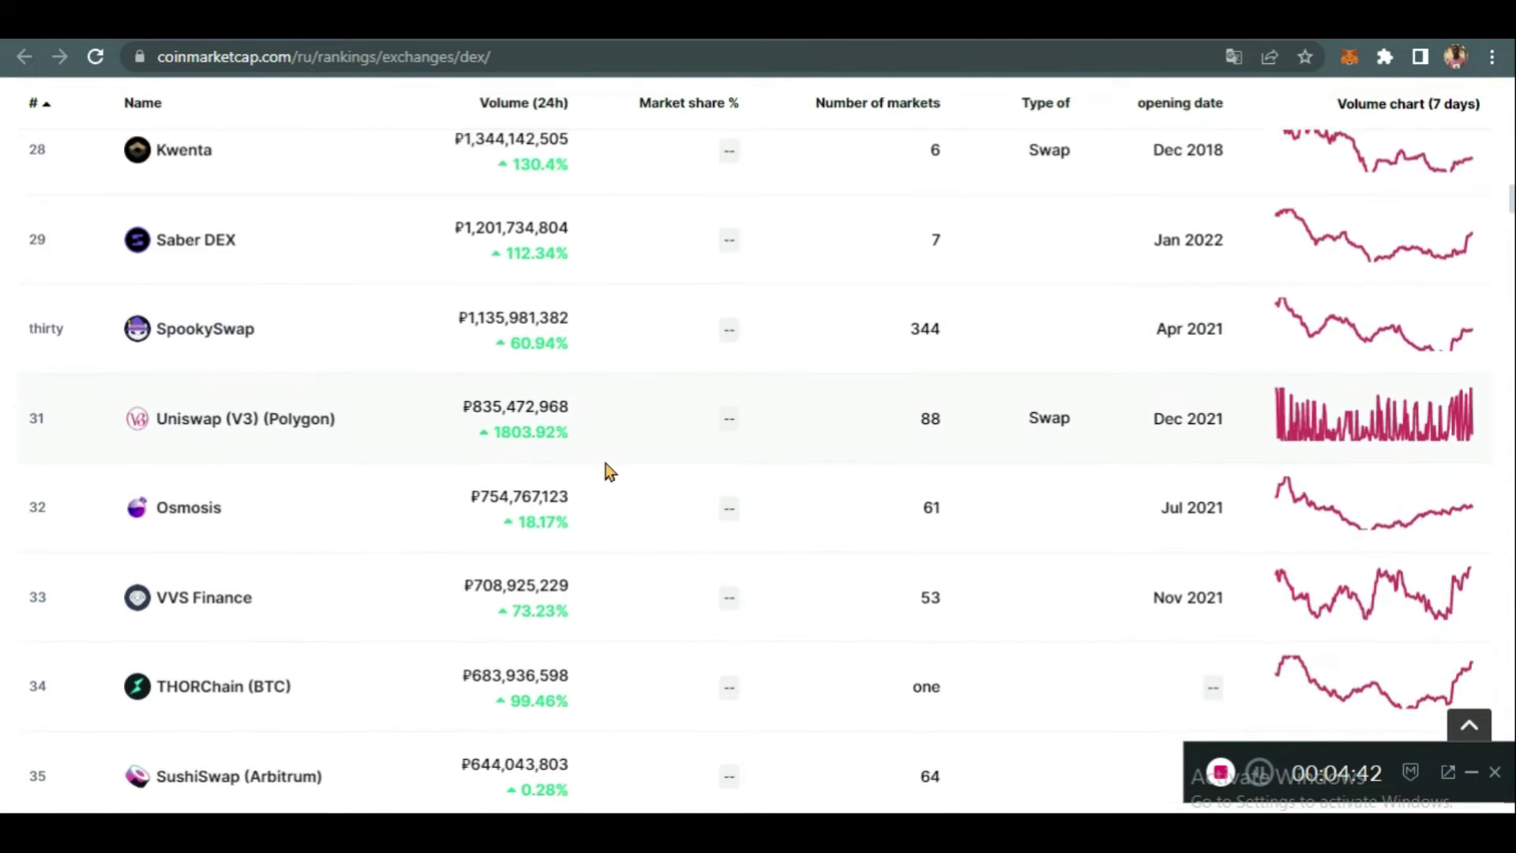
{"action": "scroll", "coordinate": [608, 472], "scroll_direction": "down", "scroll_amount": 9}
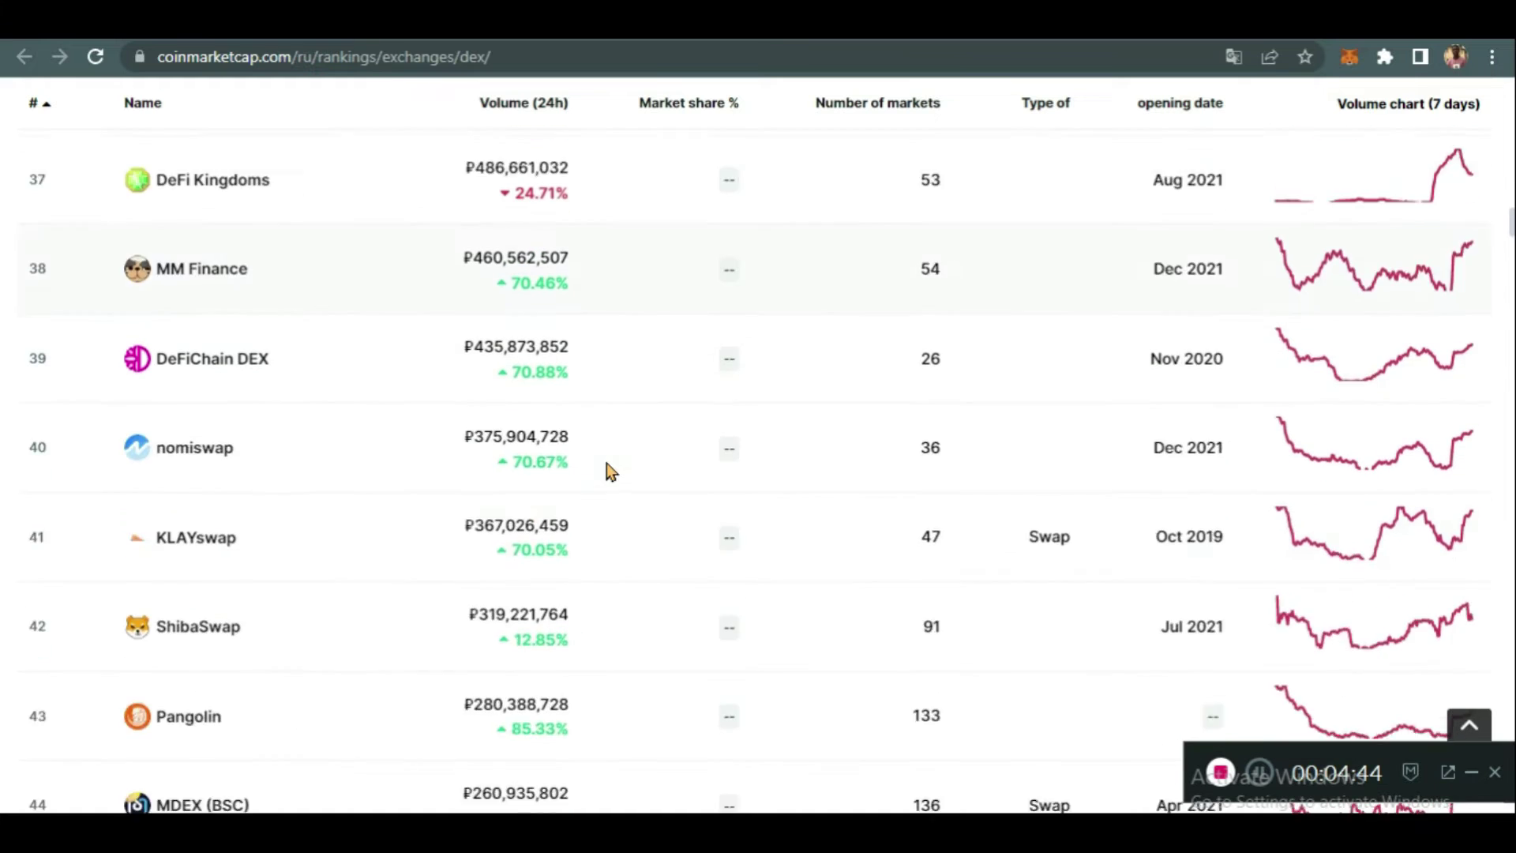
{"action": "scroll", "coordinate": [607, 472], "scroll_direction": "down", "scroll_amount": 1}
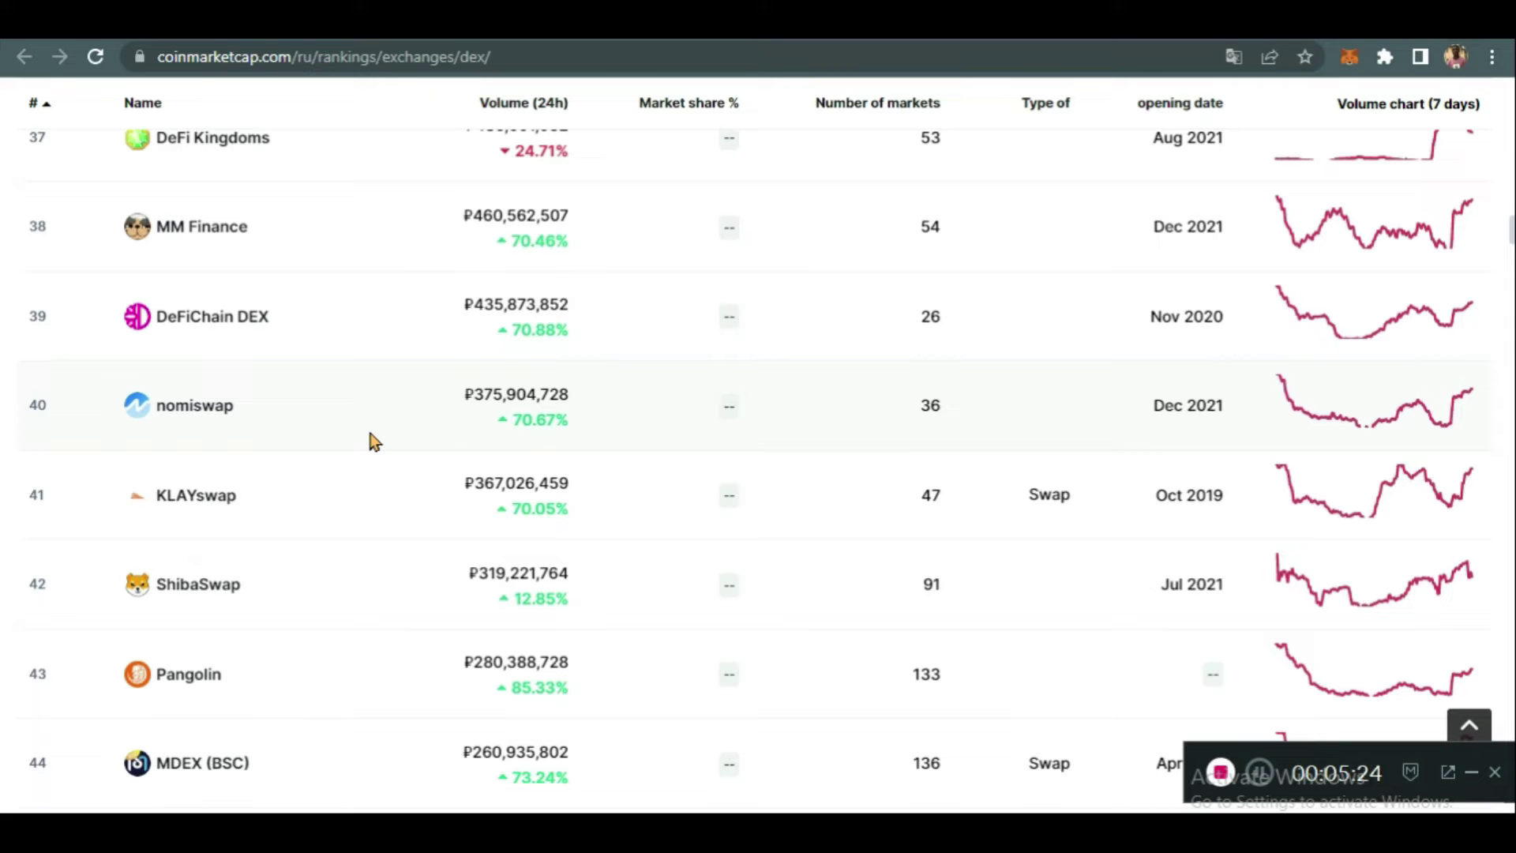
{"action": "left_click", "coordinate": [381, 36]}
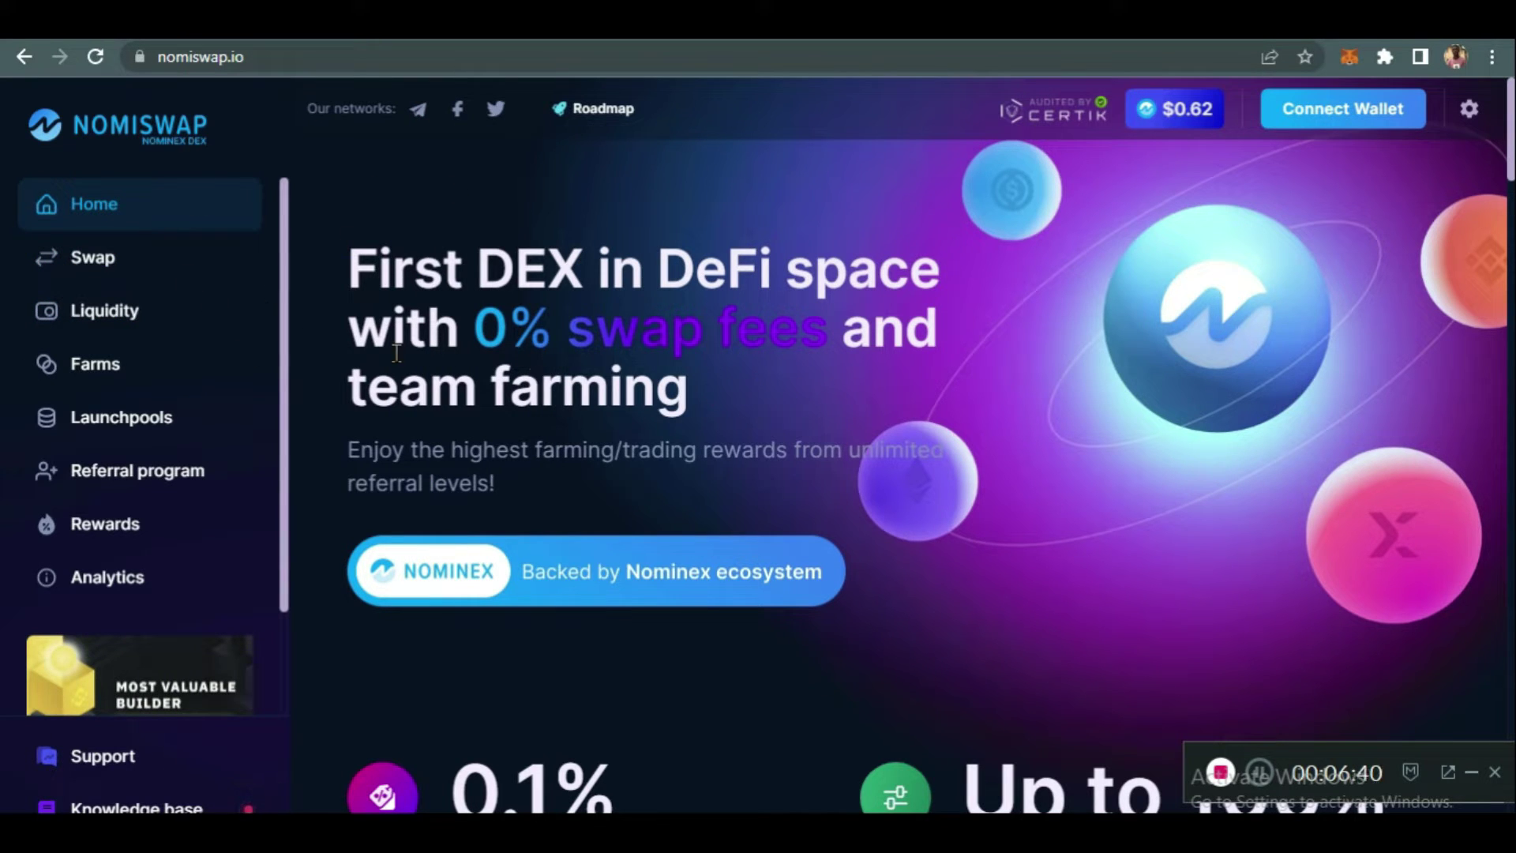
Highlight the headline's first line, '0% swap fees' and 'team farming', then clear the selection.
{"action": "left_click_drag", "start_coordinate": [378, 268], "coordinate": [951, 282]}
{"action": "left_click_drag", "start_coordinate": [474, 330], "coordinate": [904, 328]}
{"action": "left_click_drag", "start_coordinate": [357, 387], "coordinate": [712, 395]}
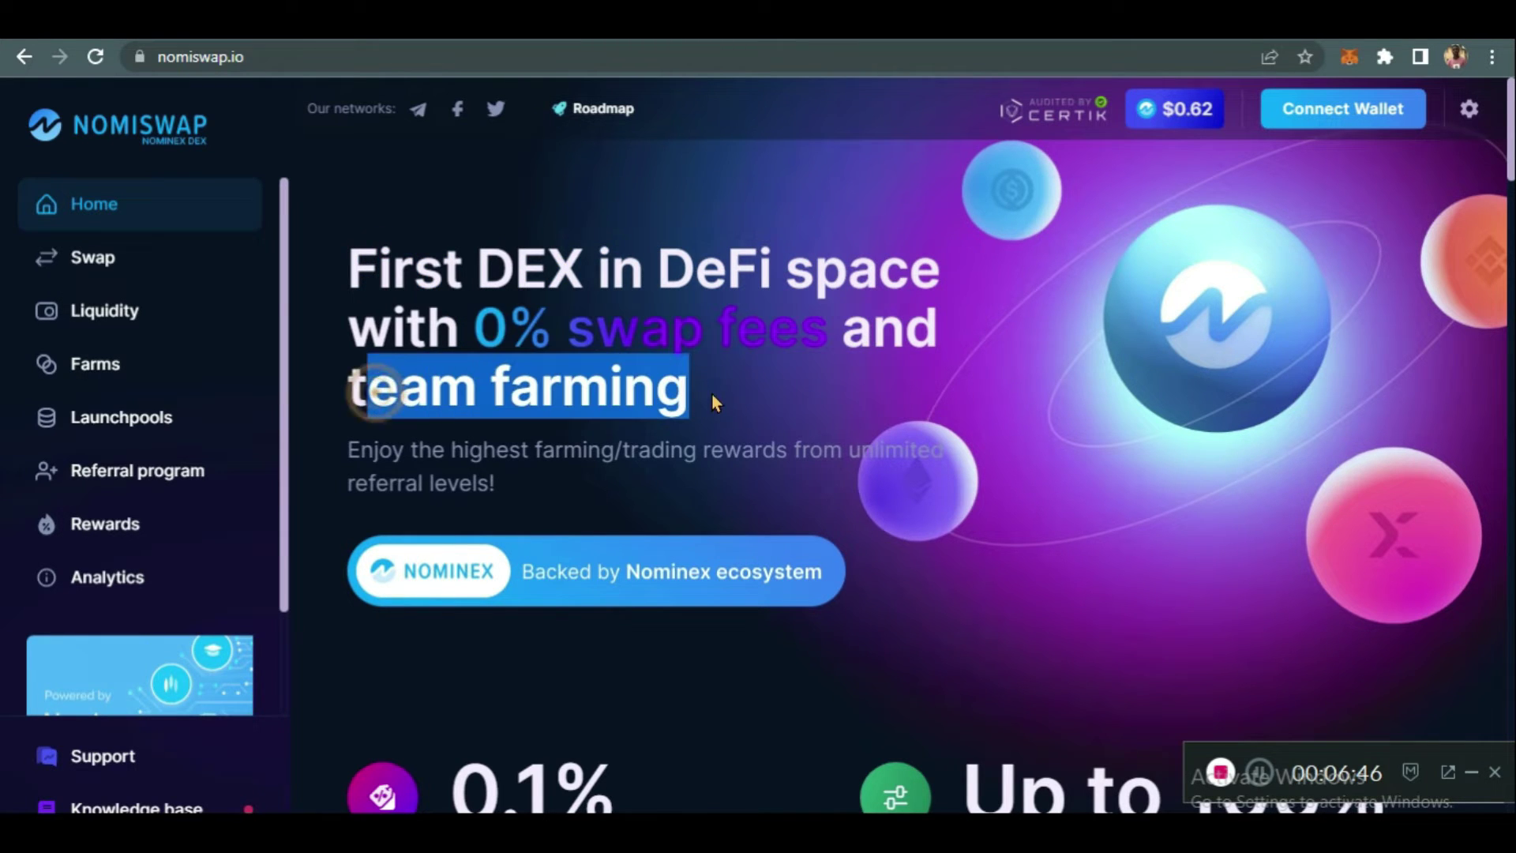
{"action": "left_click", "coordinate": [1117, 420]}
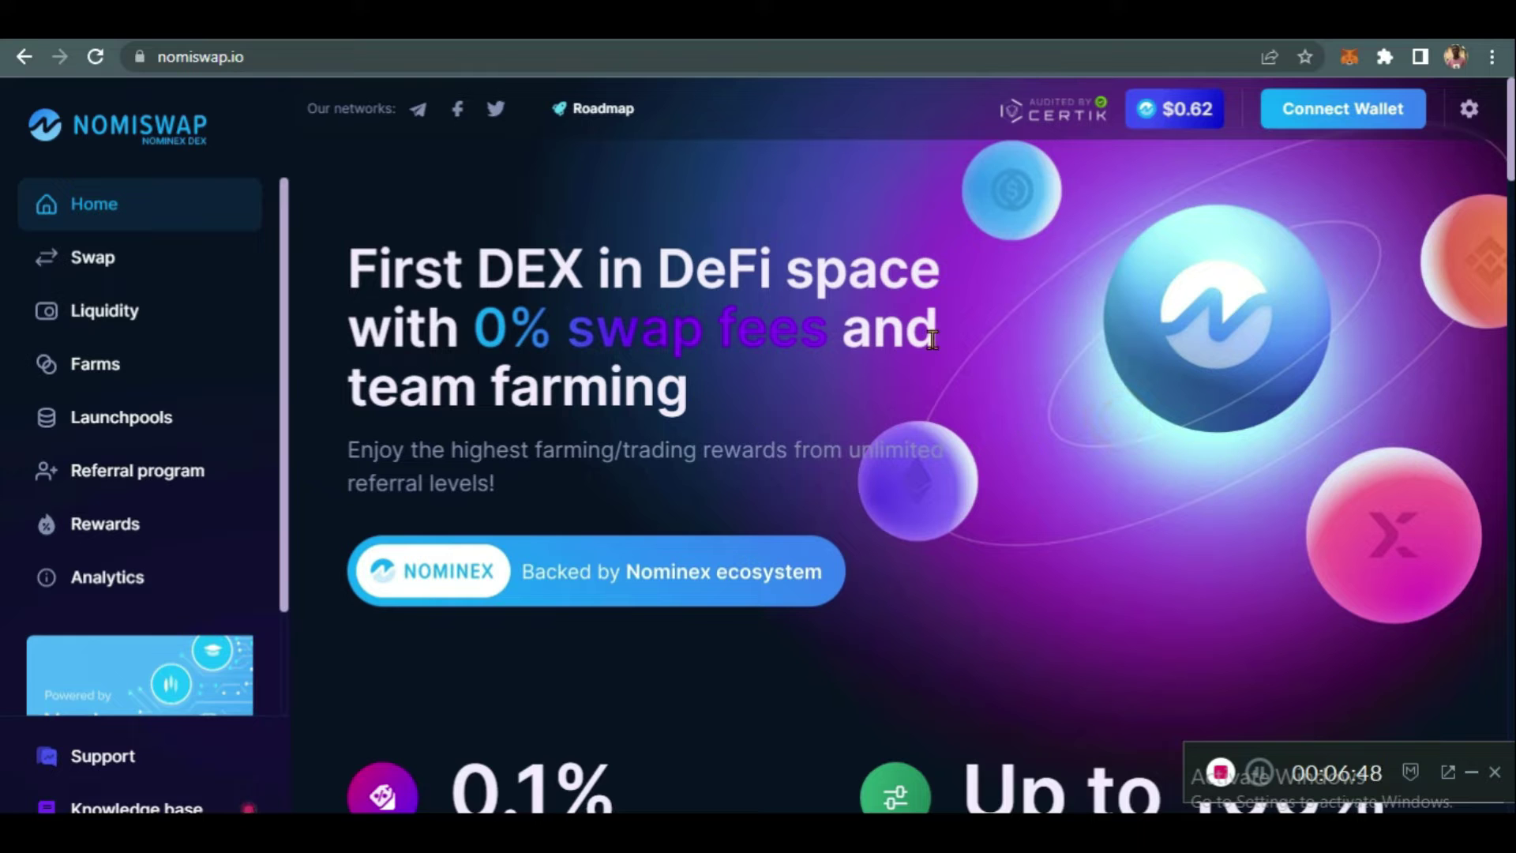
Scroll down through the Nomiswap home page sections and back up again.
{"action": "scroll", "coordinate": [1000, 414], "scroll_direction": "down", "scroll_amount": 1}
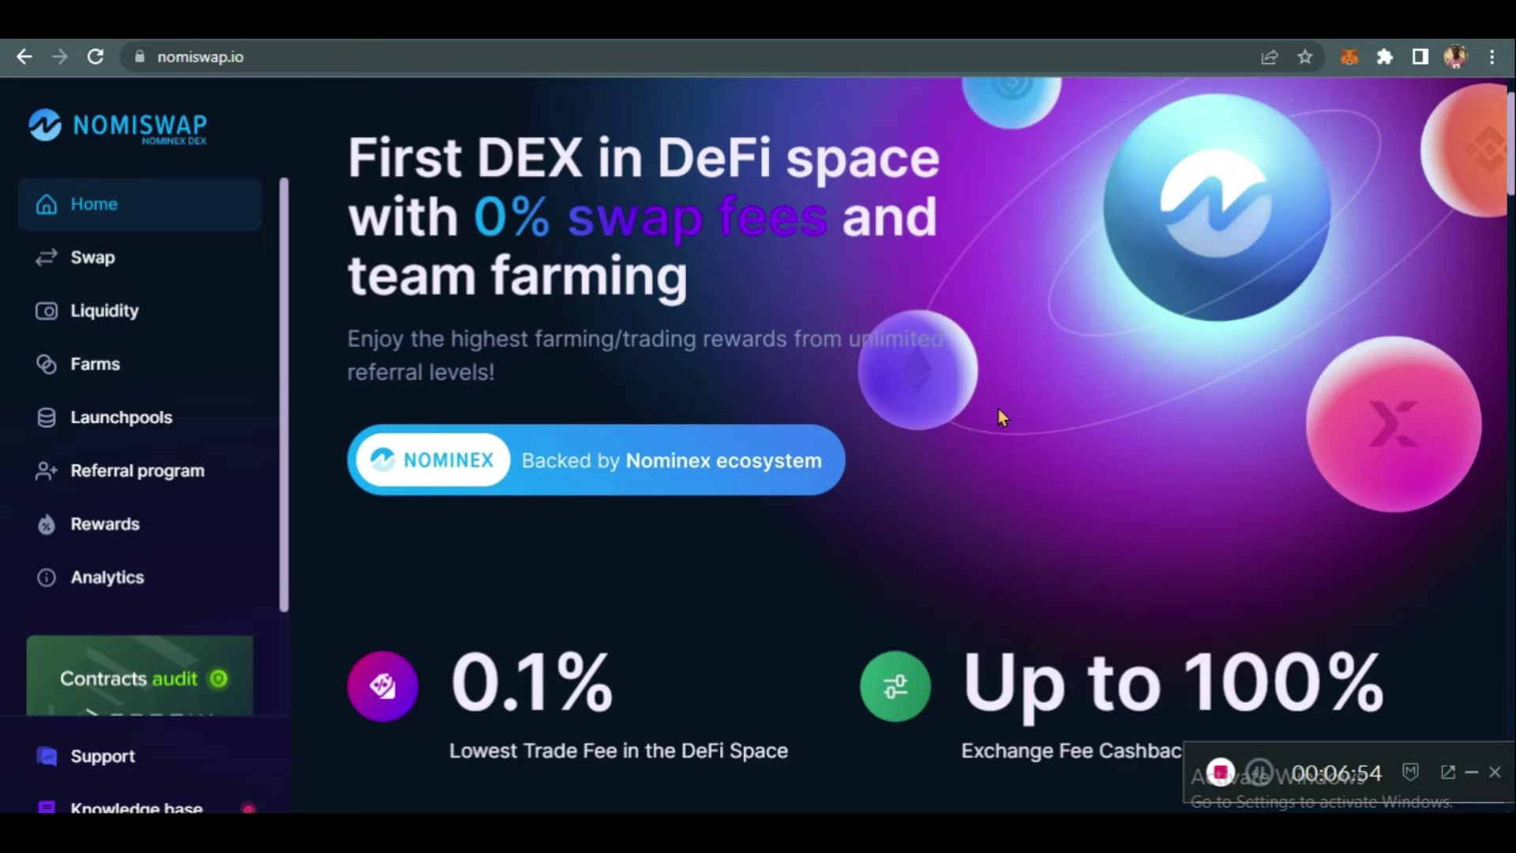
{"action": "scroll", "coordinate": [1000, 415], "scroll_direction": "down", "scroll_amount": 2}
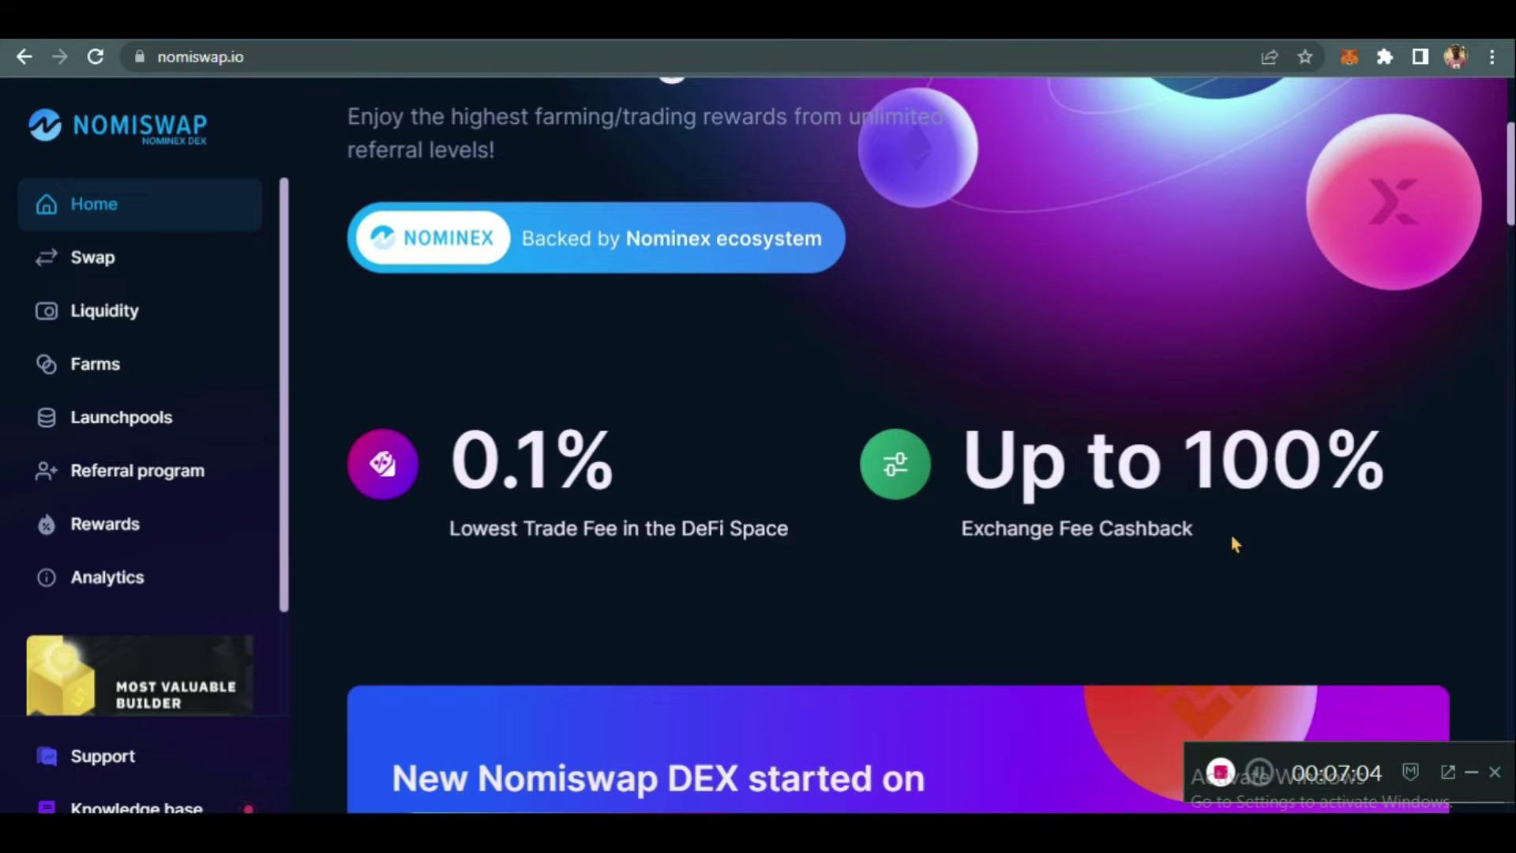
{"action": "scroll", "coordinate": [1057, 456], "scroll_direction": "down", "scroll_amount": 10}
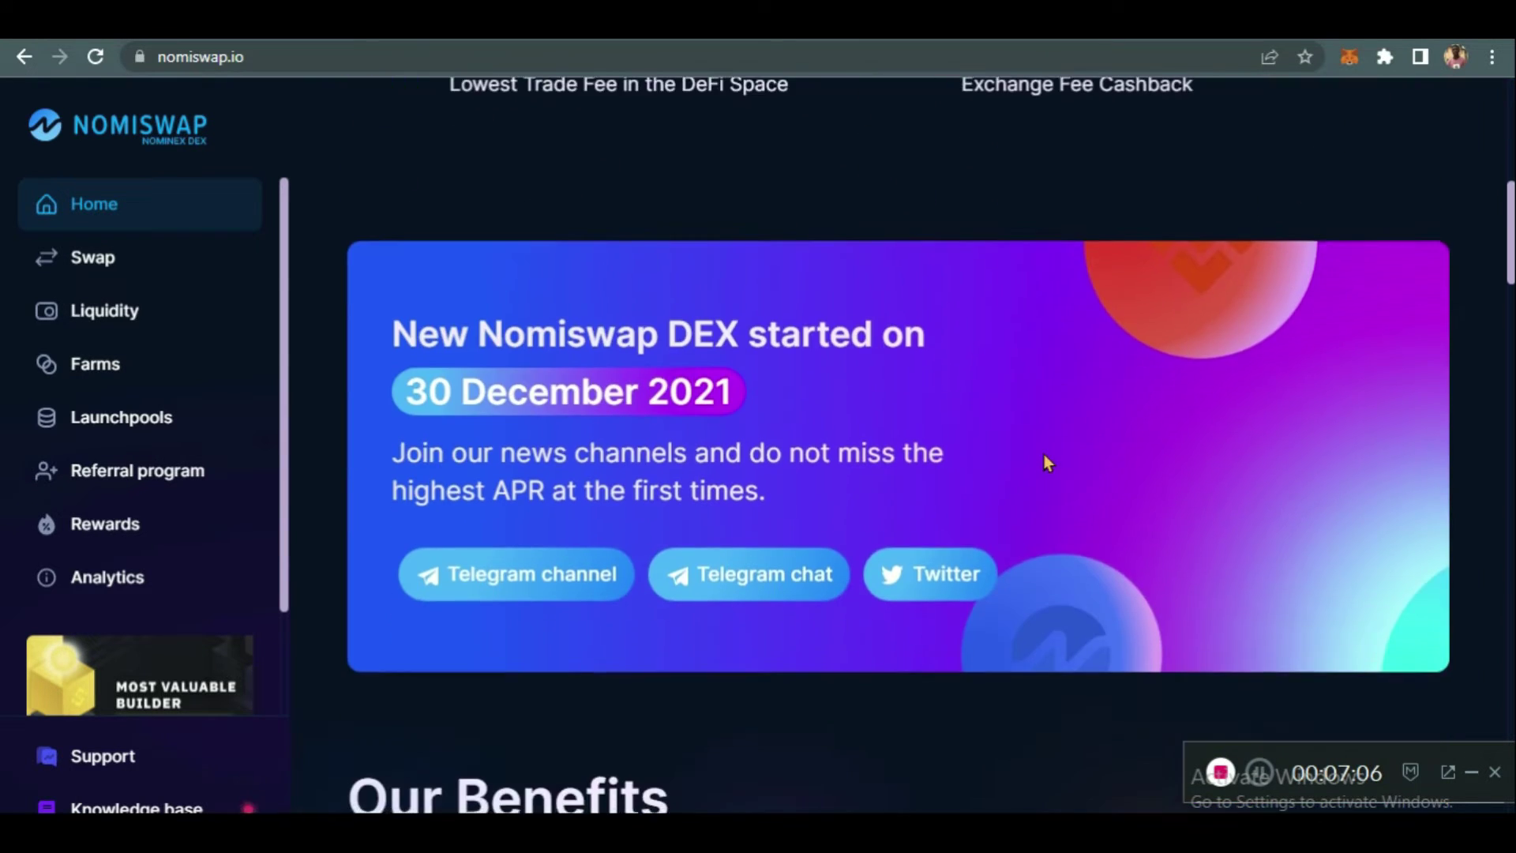
{"action": "scroll", "coordinate": [1044, 466], "scroll_direction": "down", "scroll_amount": 4}
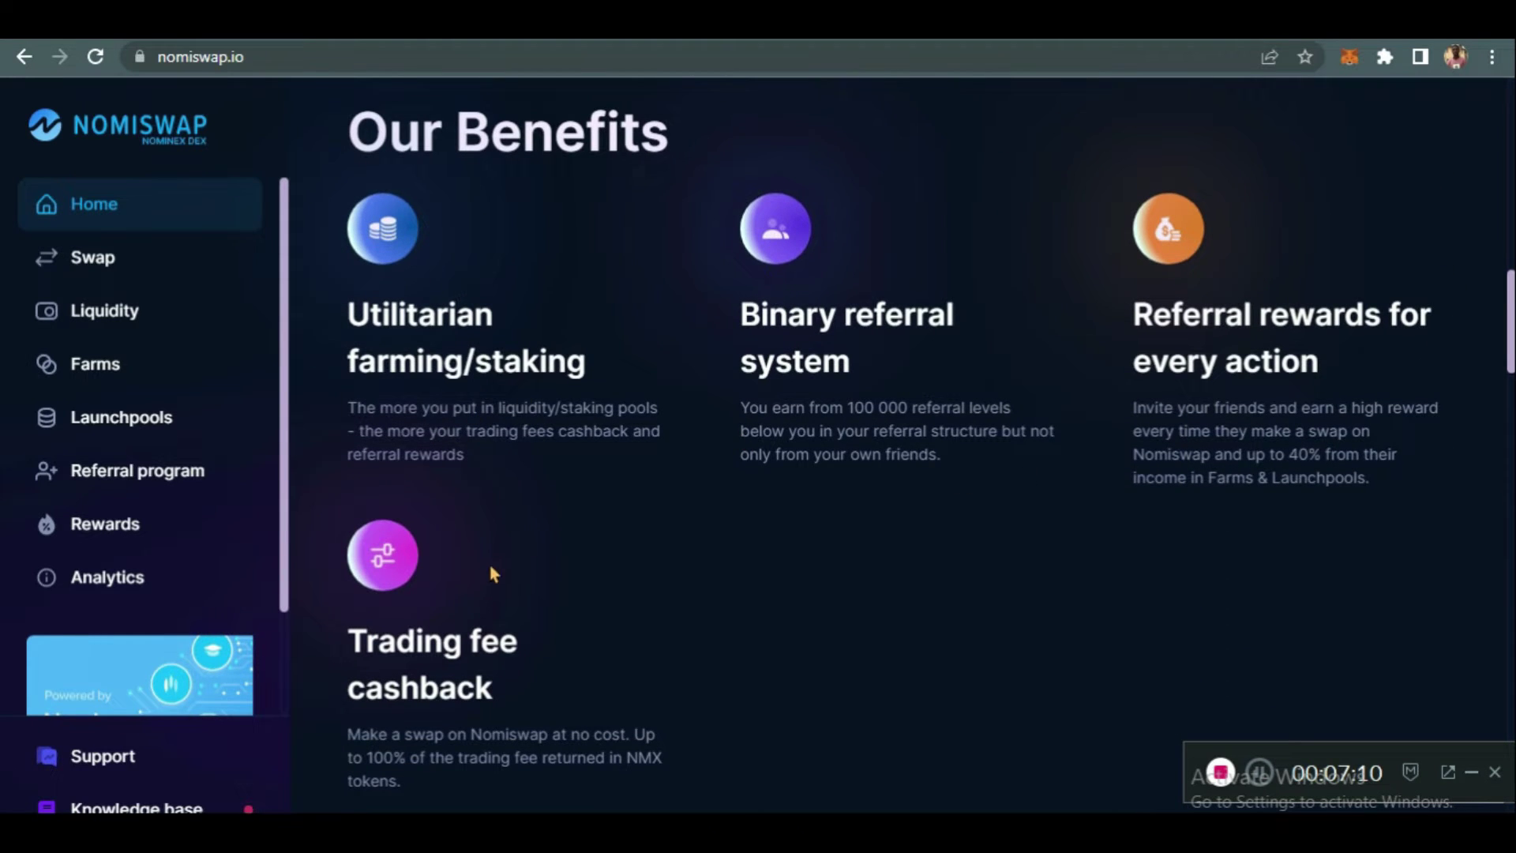
{"action": "scroll", "coordinate": [1043, 615], "scroll_direction": "down", "scroll_amount": 13}
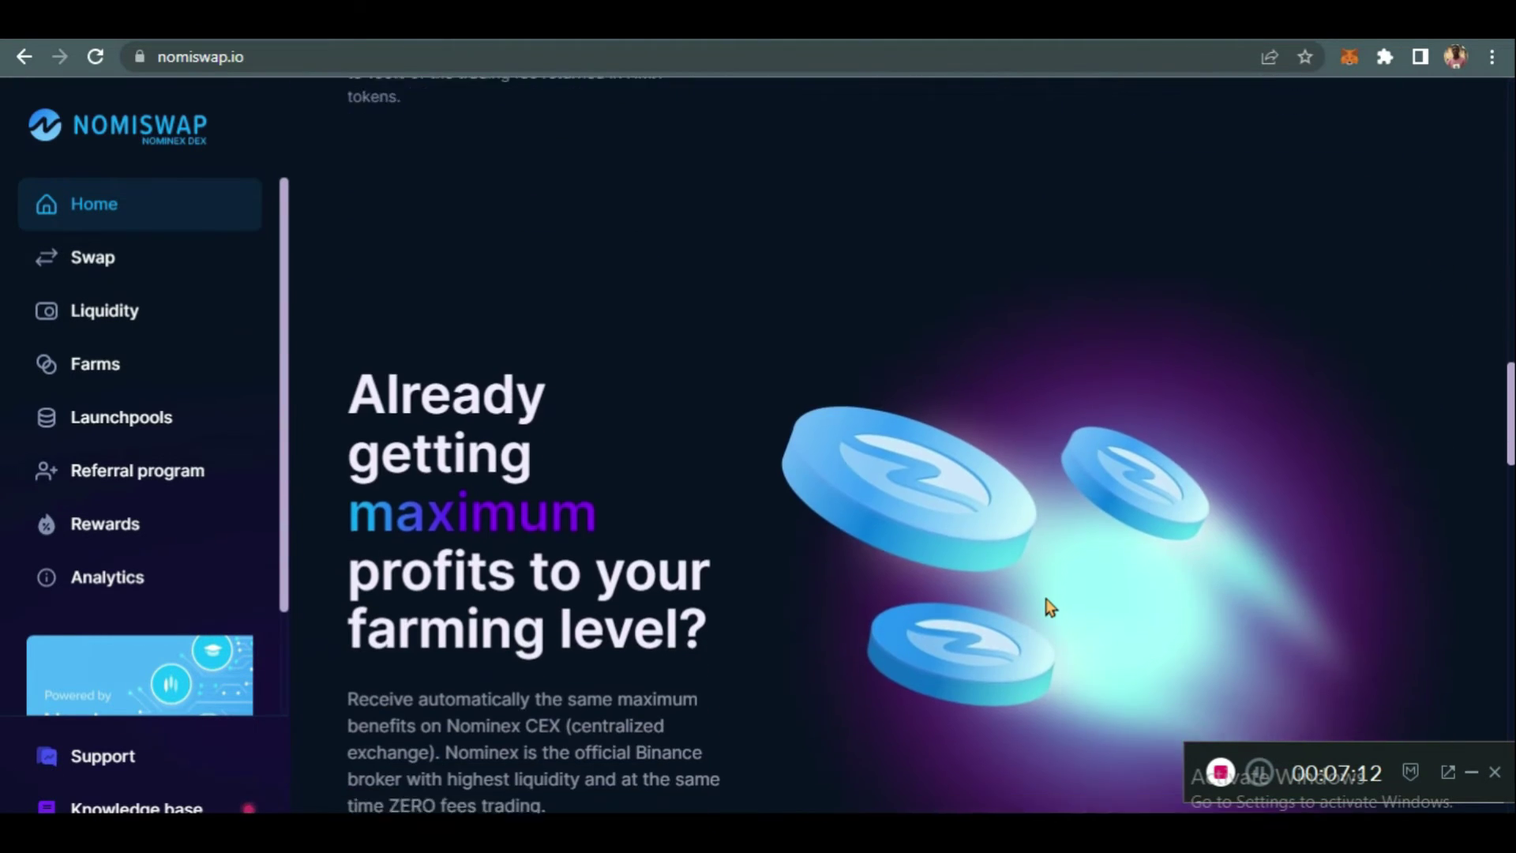
{"action": "scroll", "coordinate": [1049, 606], "scroll_direction": "down", "scroll_amount": 16}
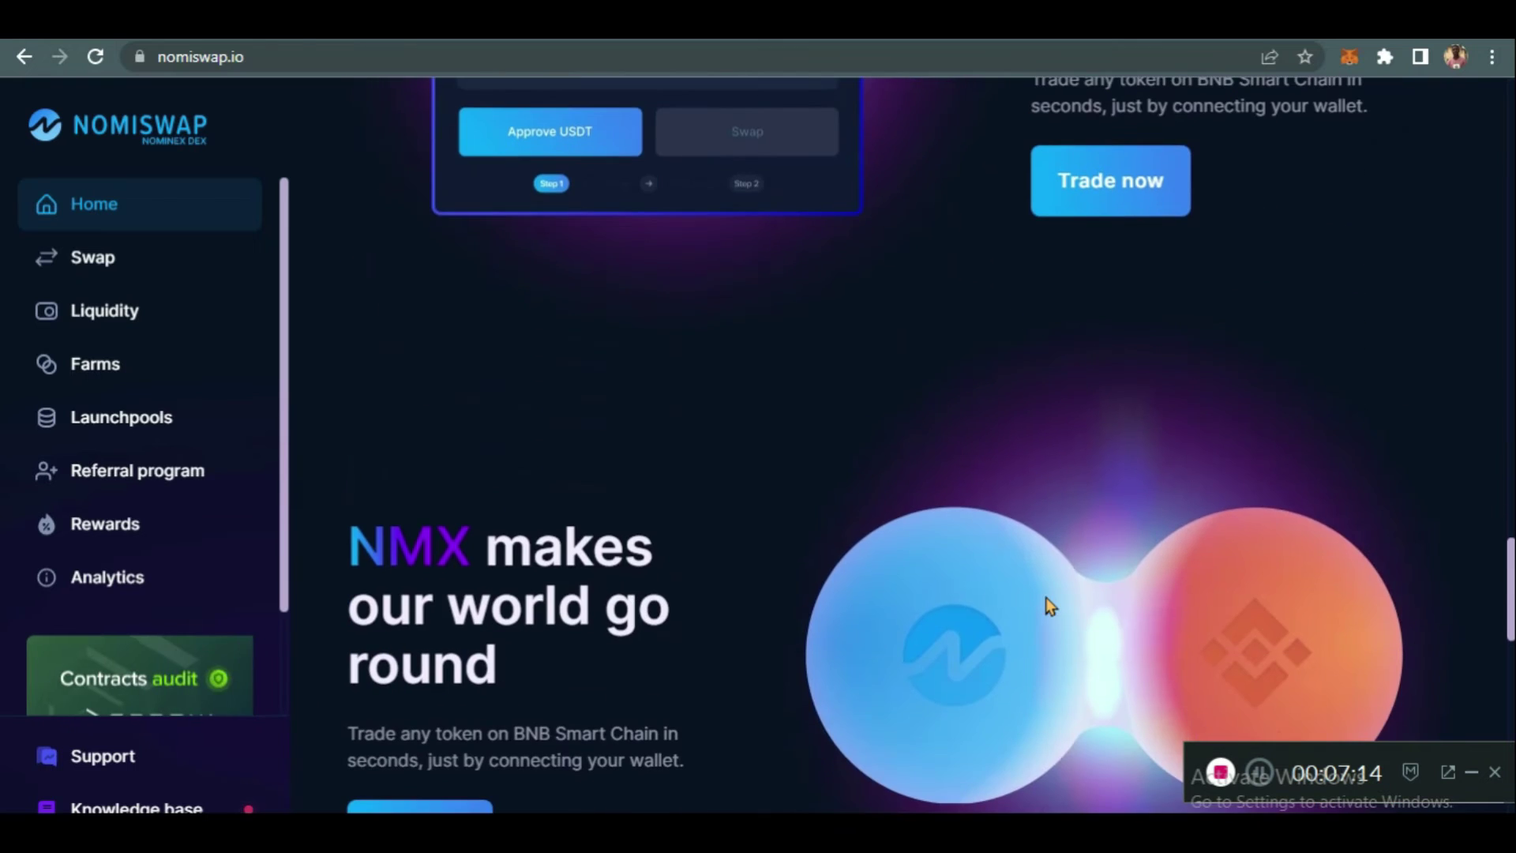
{"action": "scroll", "coordinate": [1049, 607], "scroll_direction": "down", "scroll_amount": 13}
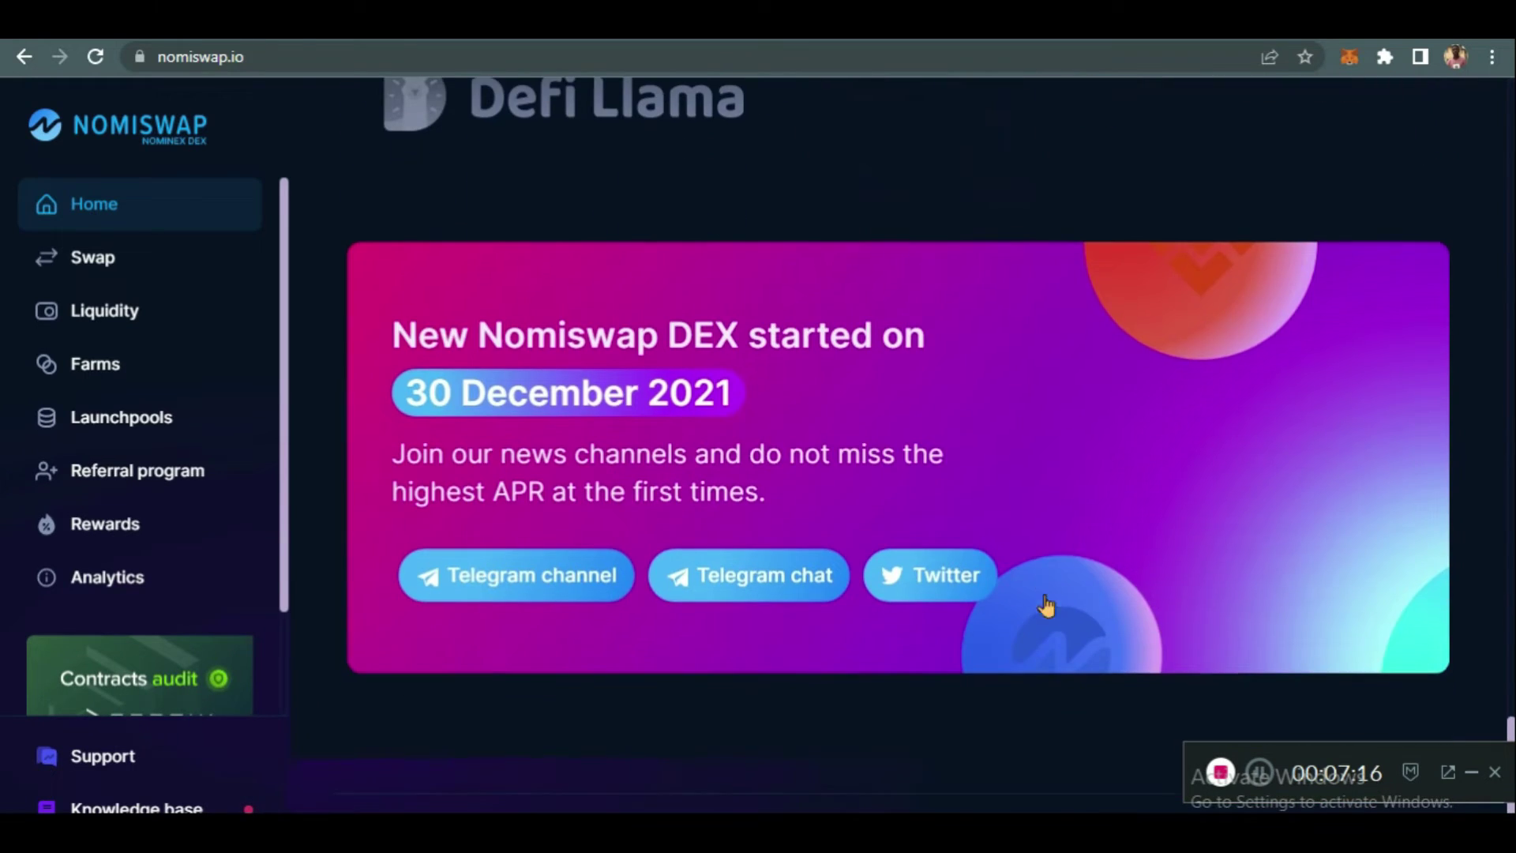
{"action": "scroll", "coordinate": [1024, 564], "scroll_direction": "up", "scroll_amount": 5}
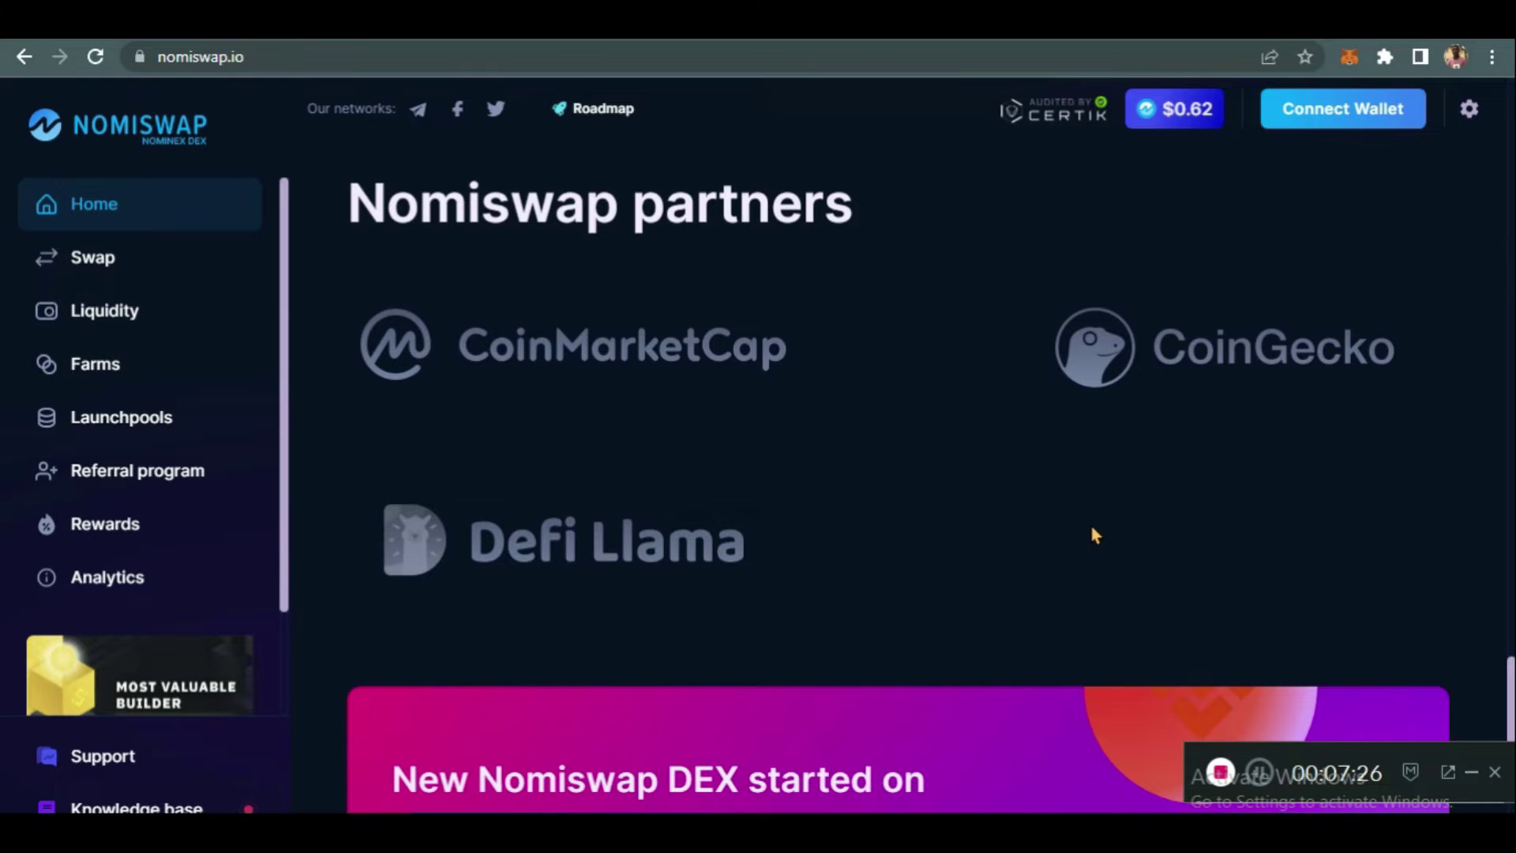
{"action": "scroll", "coordinate": [1091, 530], "scroll_direction": "down", "scroll_amount": 4}
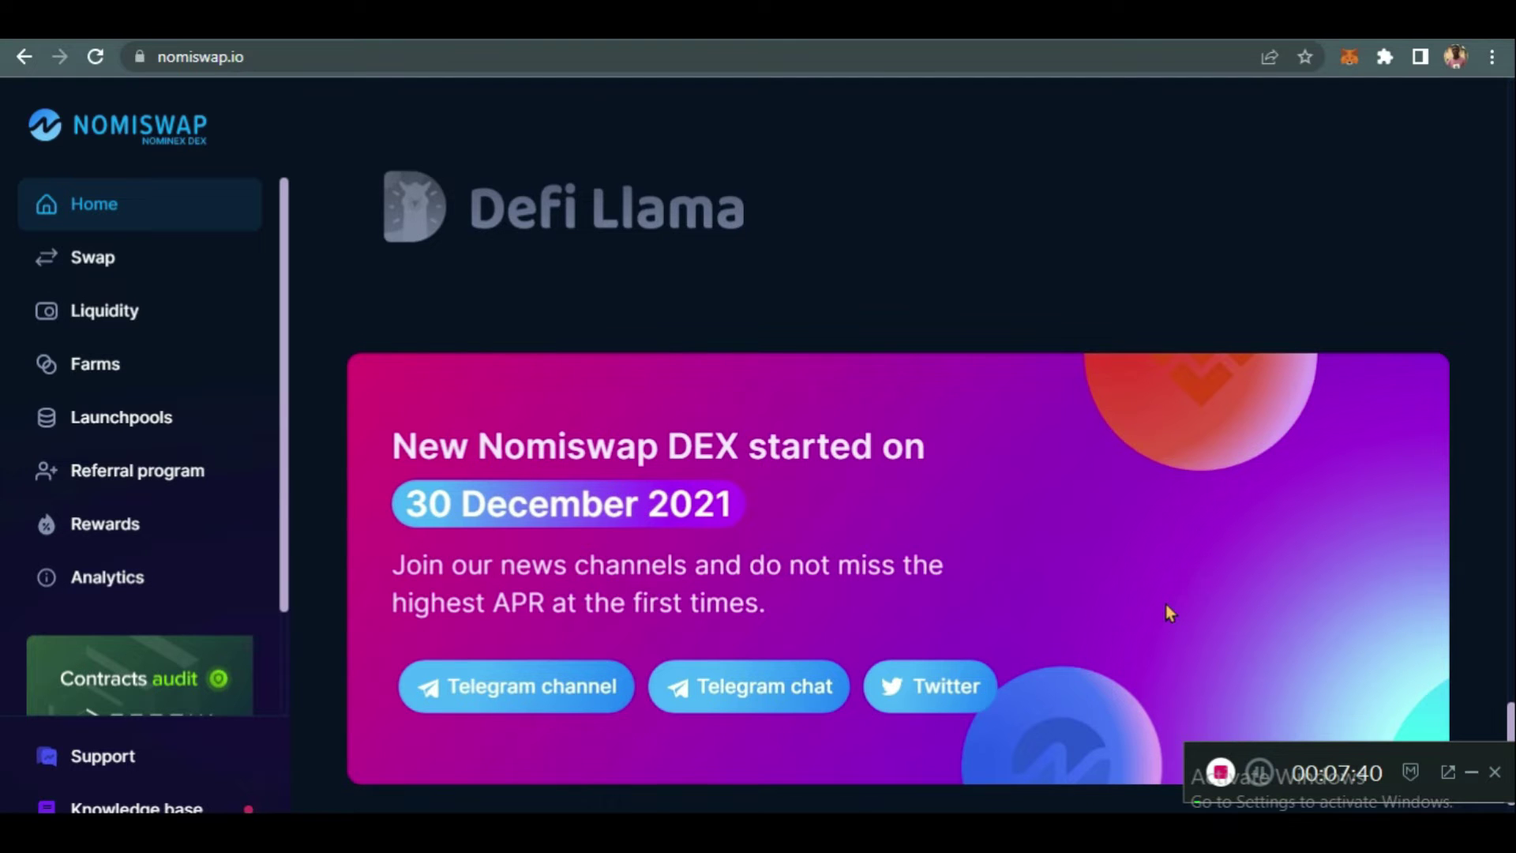
{"action": "scroll", "coordinate": [1169, 612], "scroll_direction": "down", "scroll_amount": 3}
{"action": "scroll", "coordinate": [1156, 524], "scroll_direction": "up", "scroll_amount": 10}
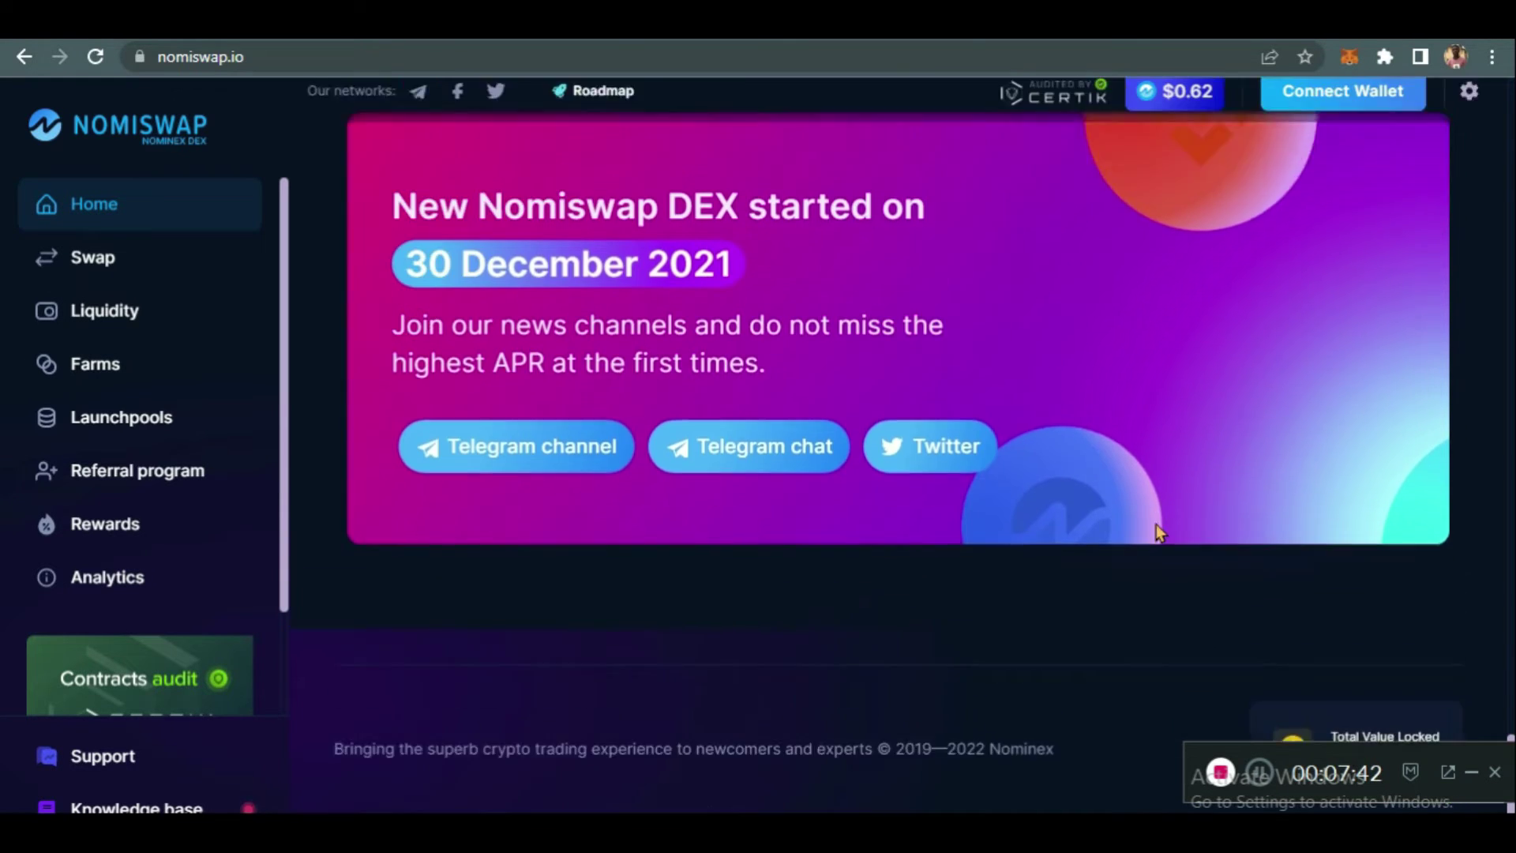
{"action": "scroll", "coordinate": [1158, 533], "scroll_direction": "up", "scroll_amount": 10}
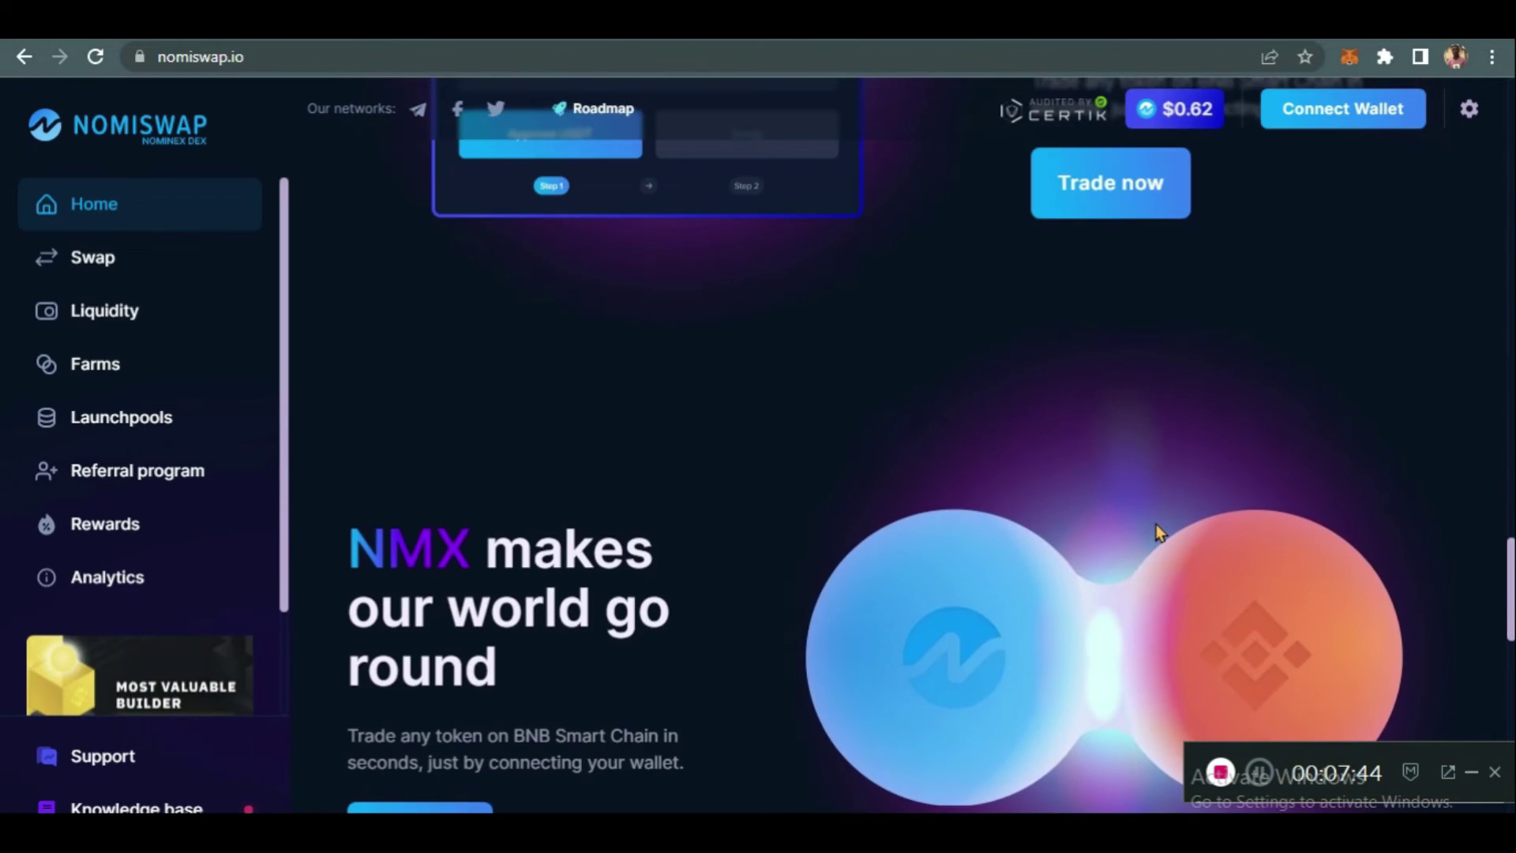
{"action": "scroll", "coordinate": [1158, 533], "scroll_direction": "up", "scroll_amount": 10}
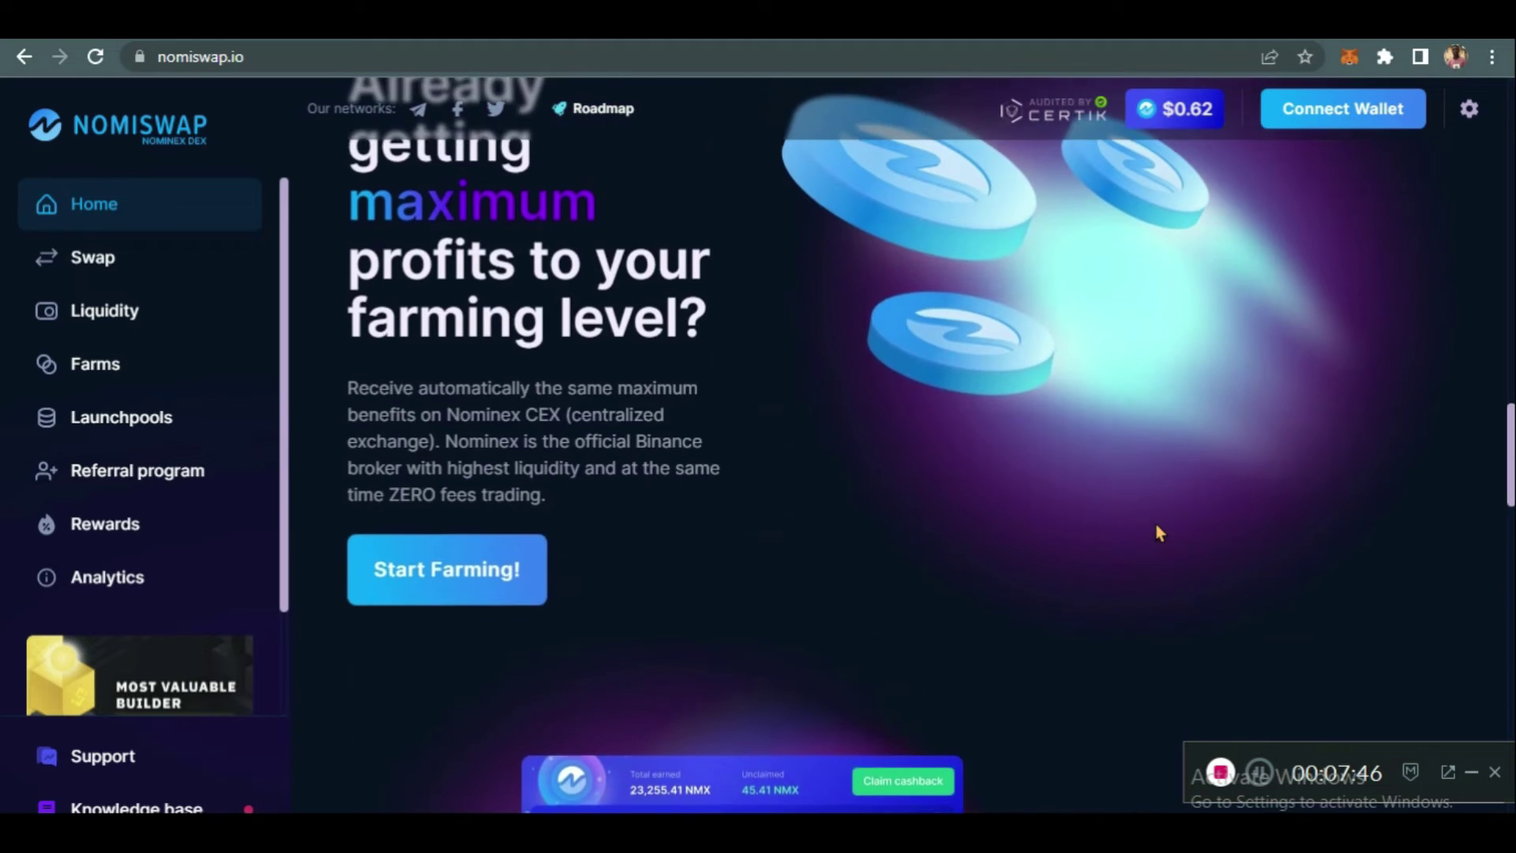
{"action": "scroll", "coordinate": [1159, 533], "scroll_direction": "up", "scroll_amount": 2}
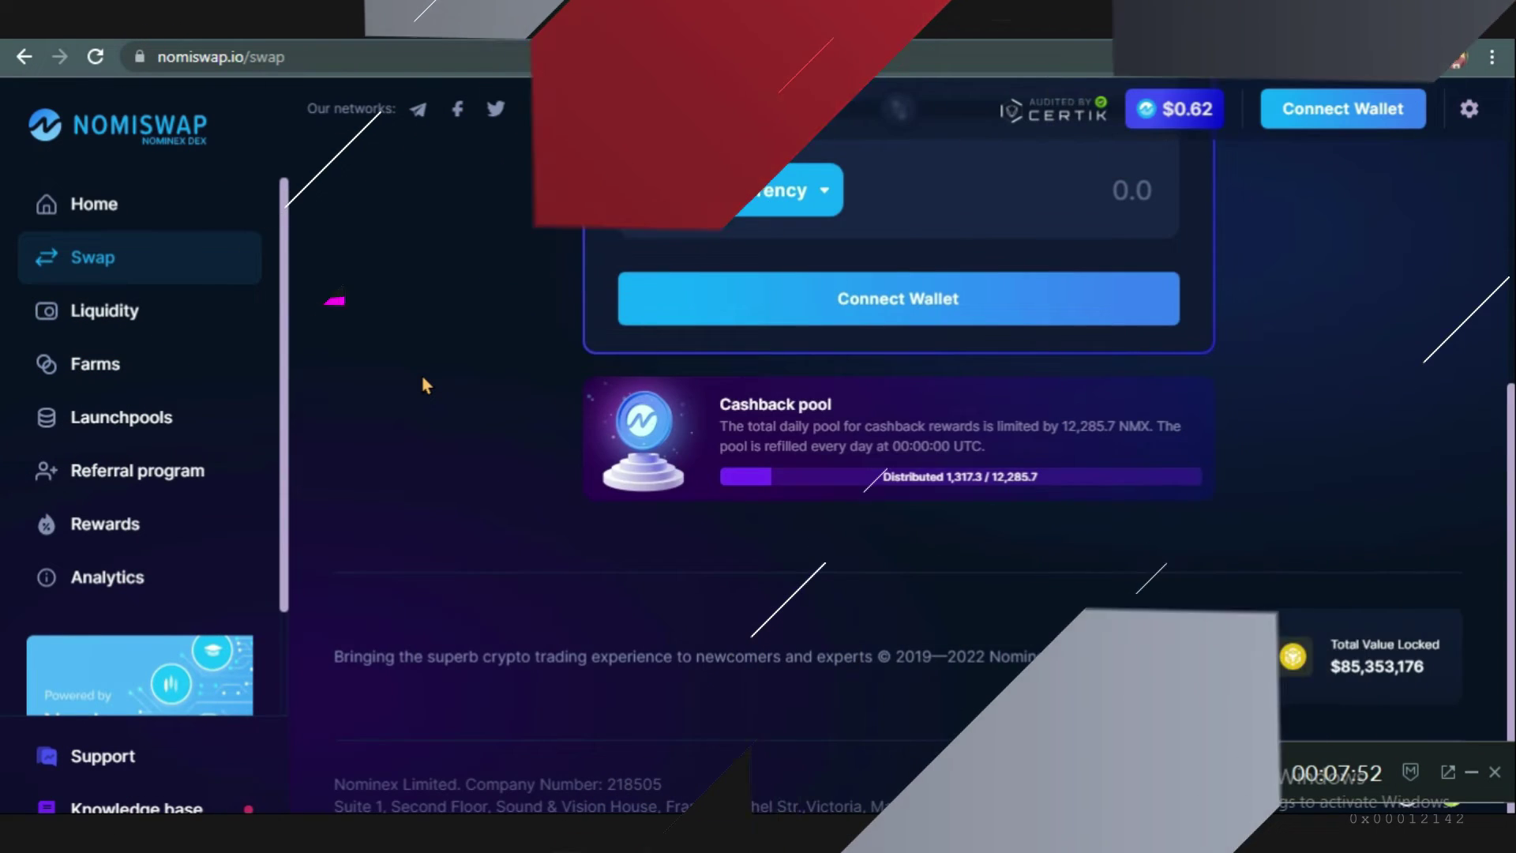
From the top of the Swap page, bring up the Connect Wallet dialog.
{"action": "scroll", "coordinate": [425, 384], "scroll_direction": "up", "scroll_amount": 3}
{"action": "scroll", "coordinate": [424, 385], "scroll_direction": "up", "scroll_amount": 3}
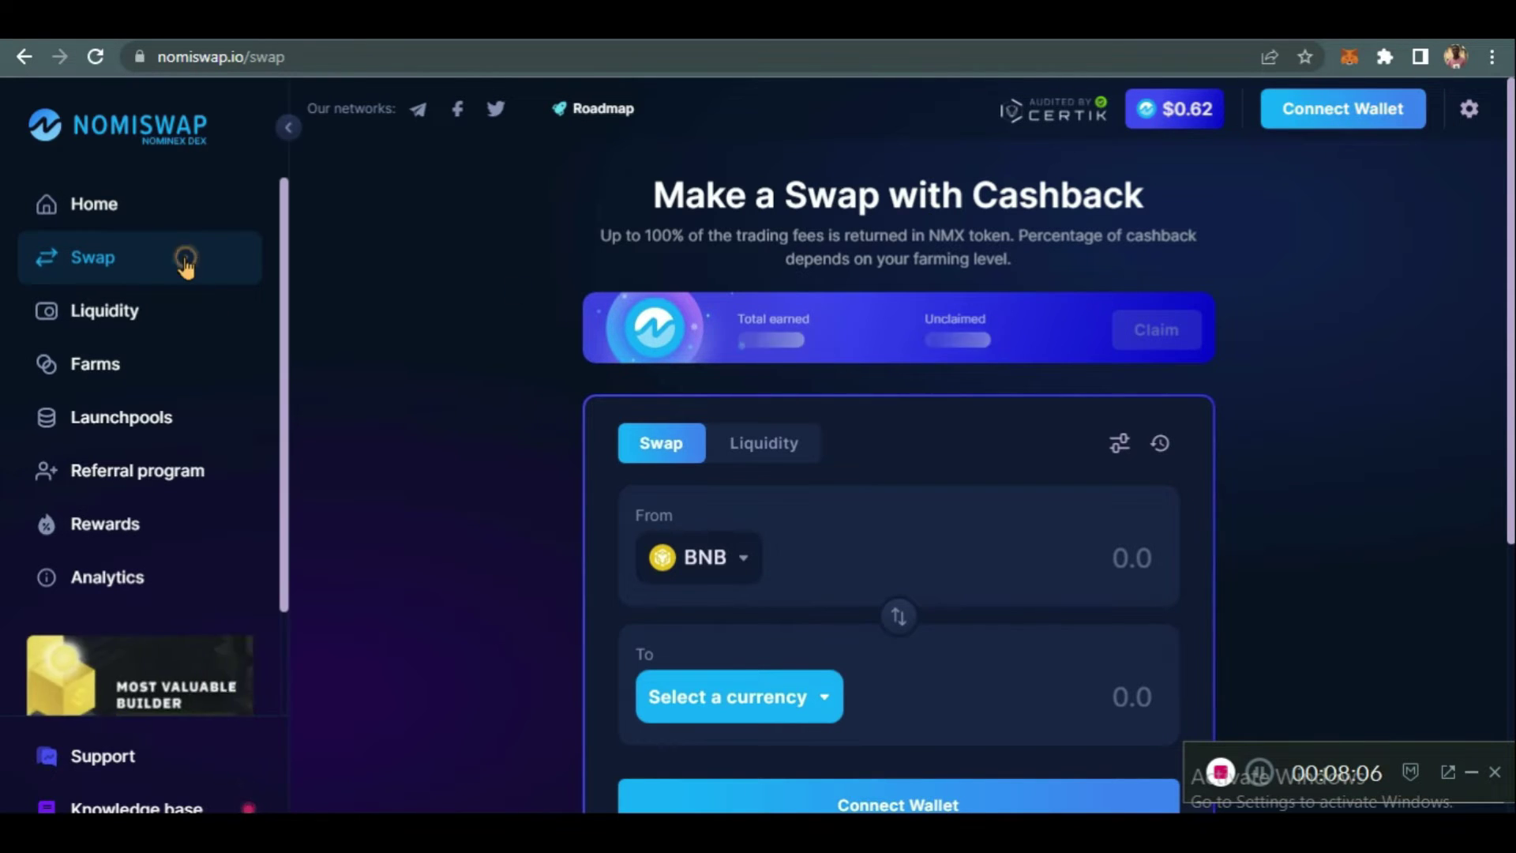
{"action": "left_click", "coordinate": [1342, 110]}
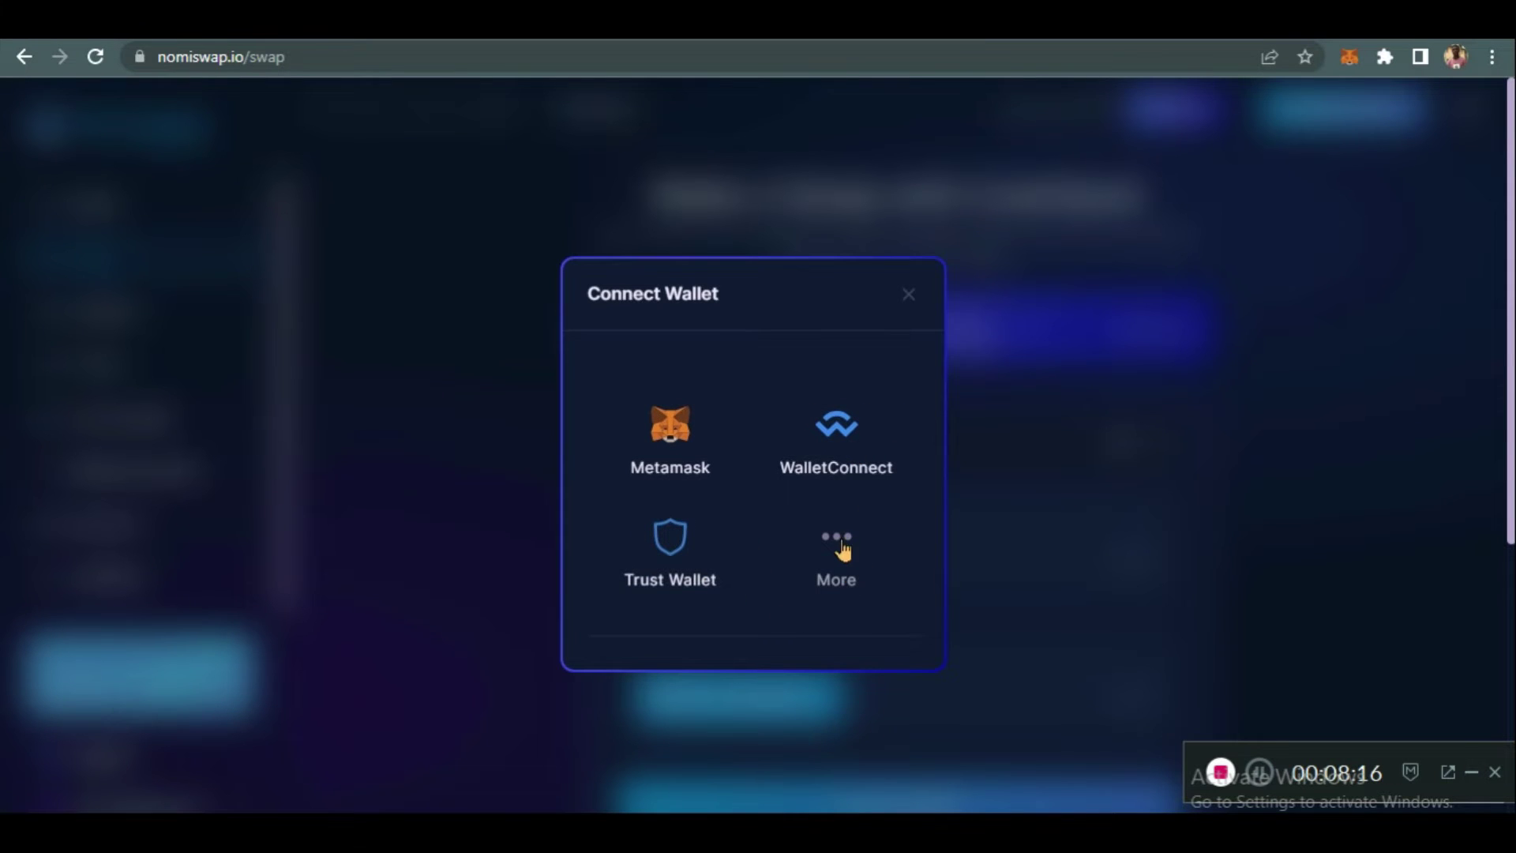
Pick Metamask as the wallet in the Connect Wallet dialog.
{"action": "left_click", "coordinate": [668, 440]}
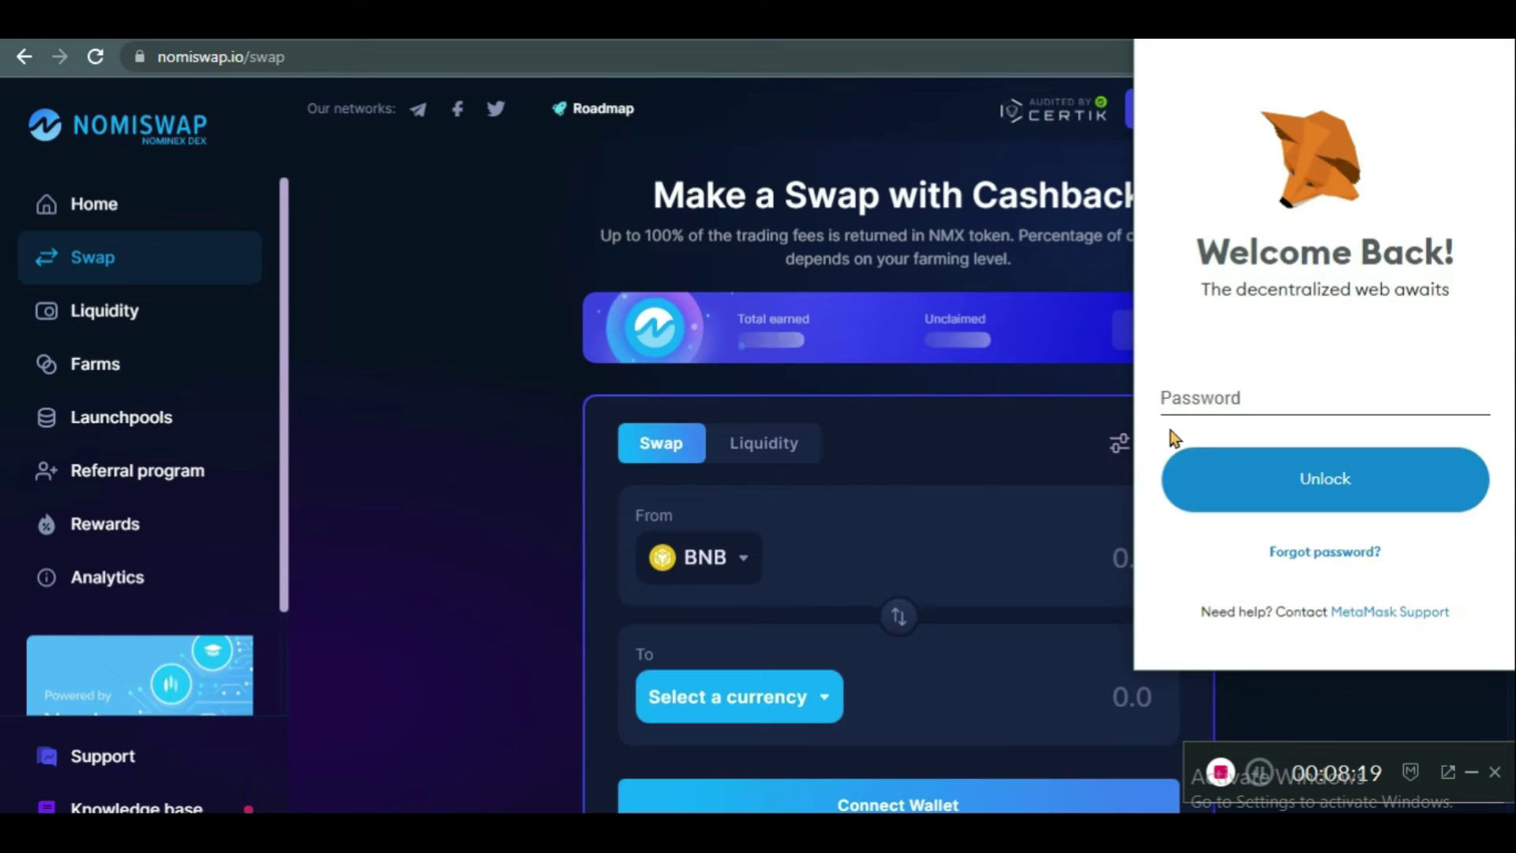
Unlock MetaMask by entering the account password.
{"action": "left_click", "coordinate": [1208, 401]}
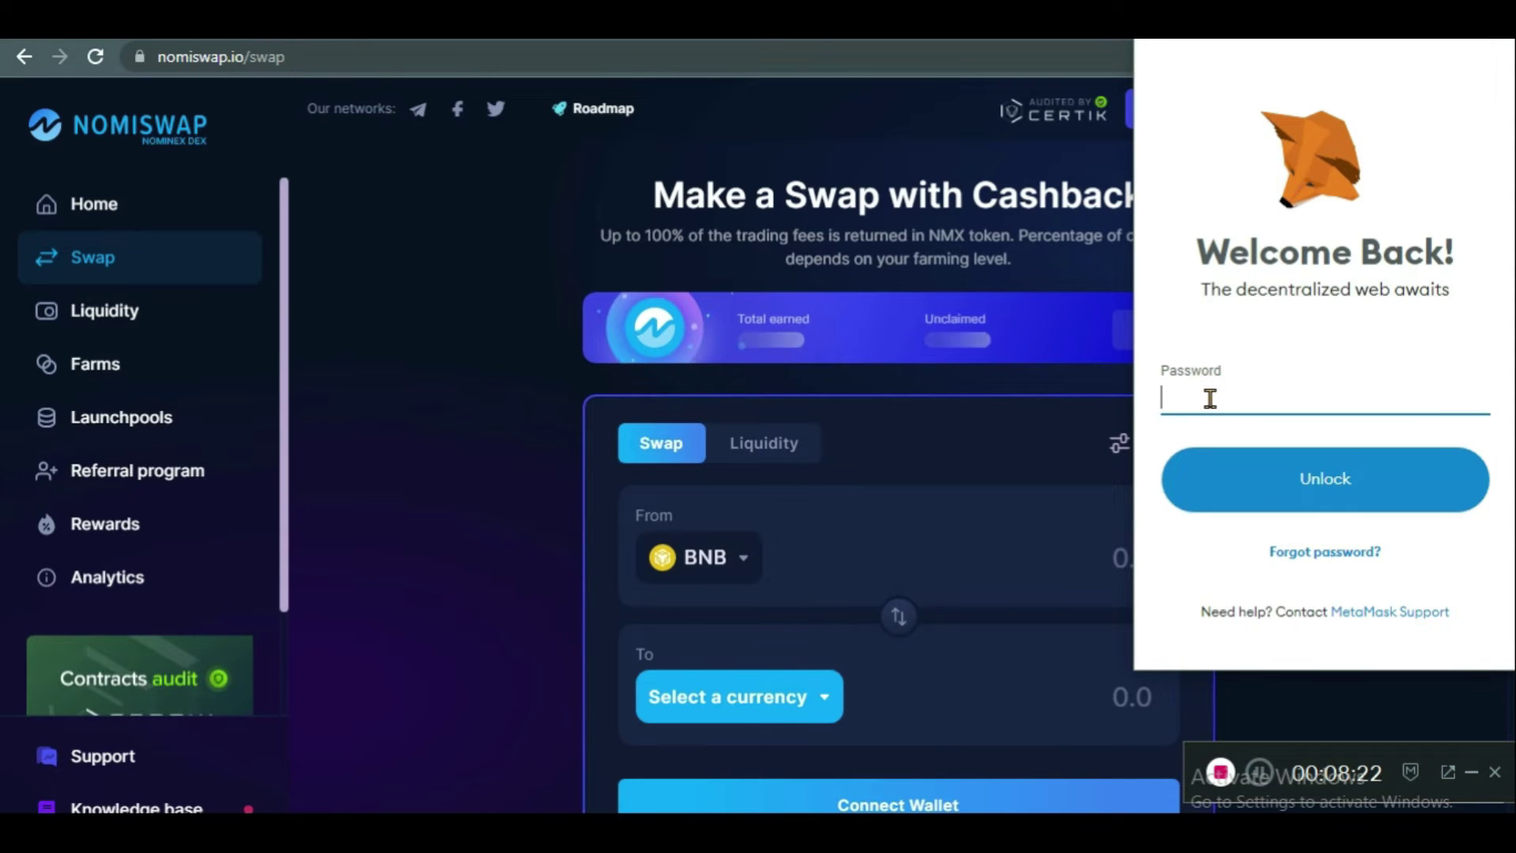
{"action": "type", "text": "•••••"}
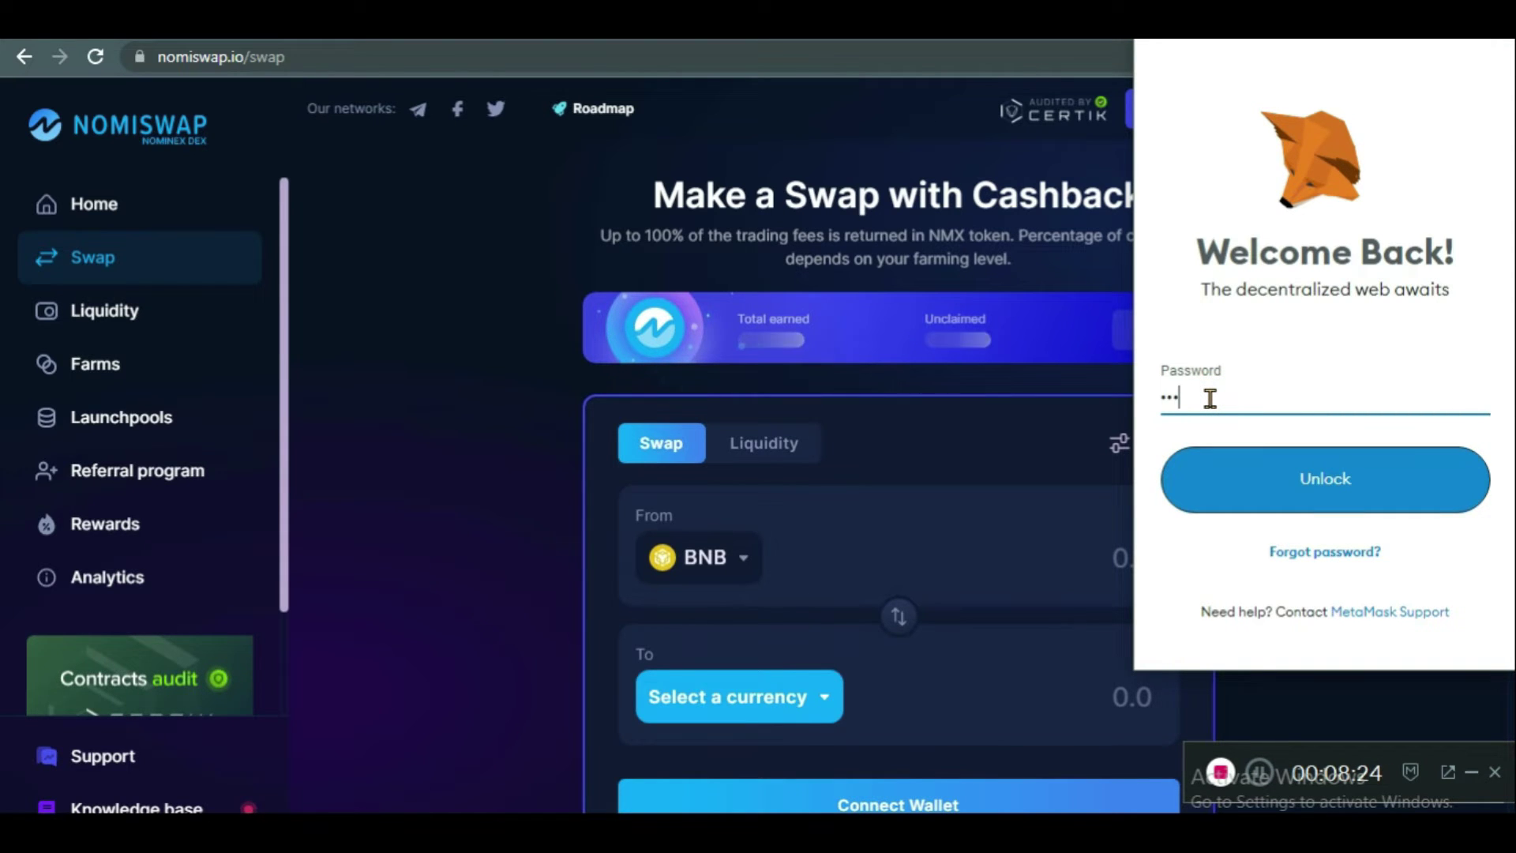
{"action": "type", "text": "•••"}
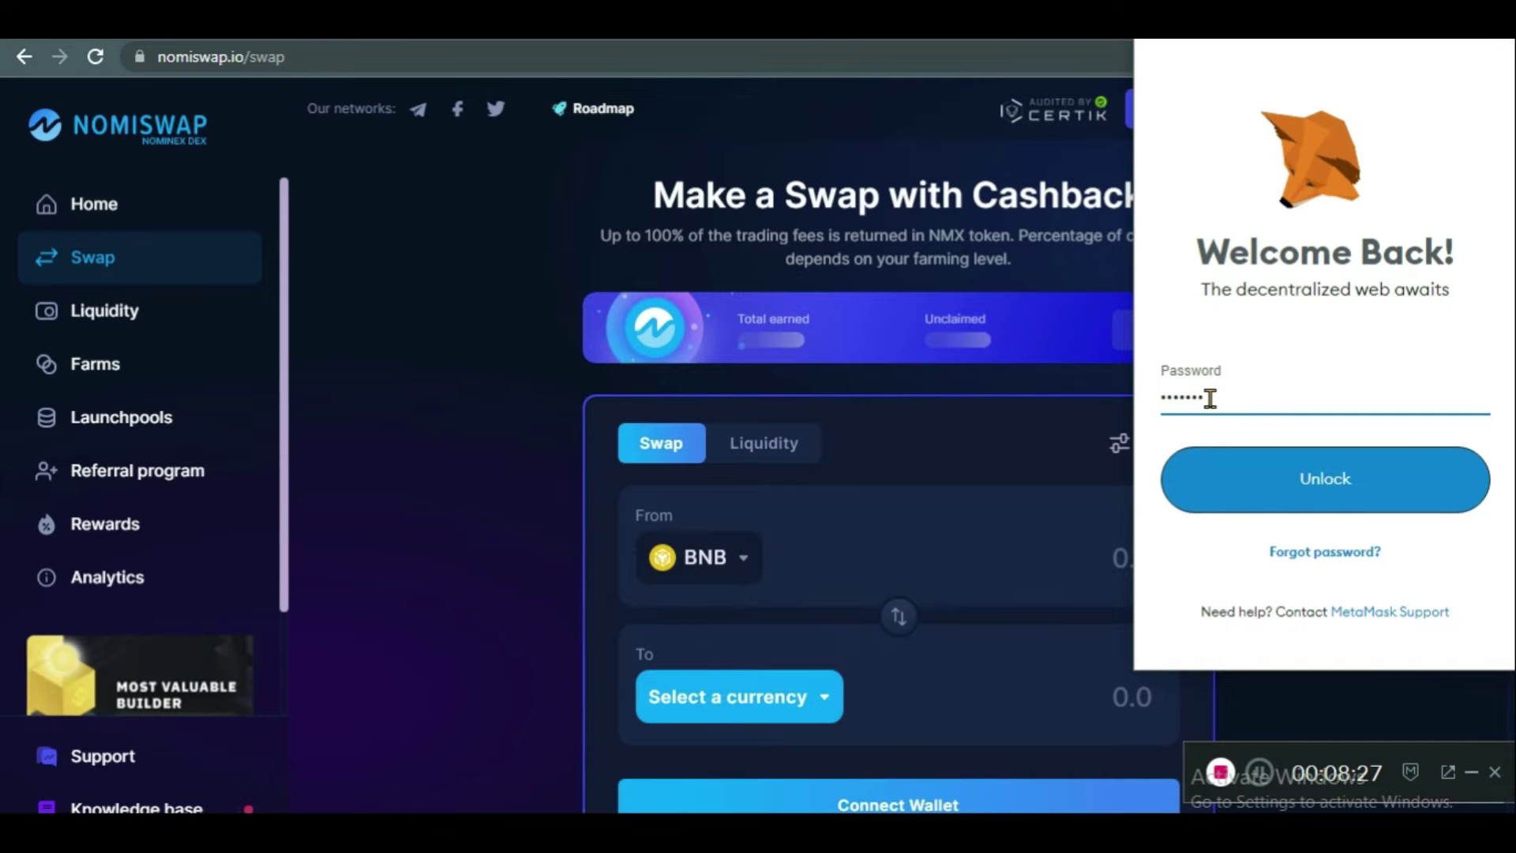
{"action": "type", "text": "••••"}
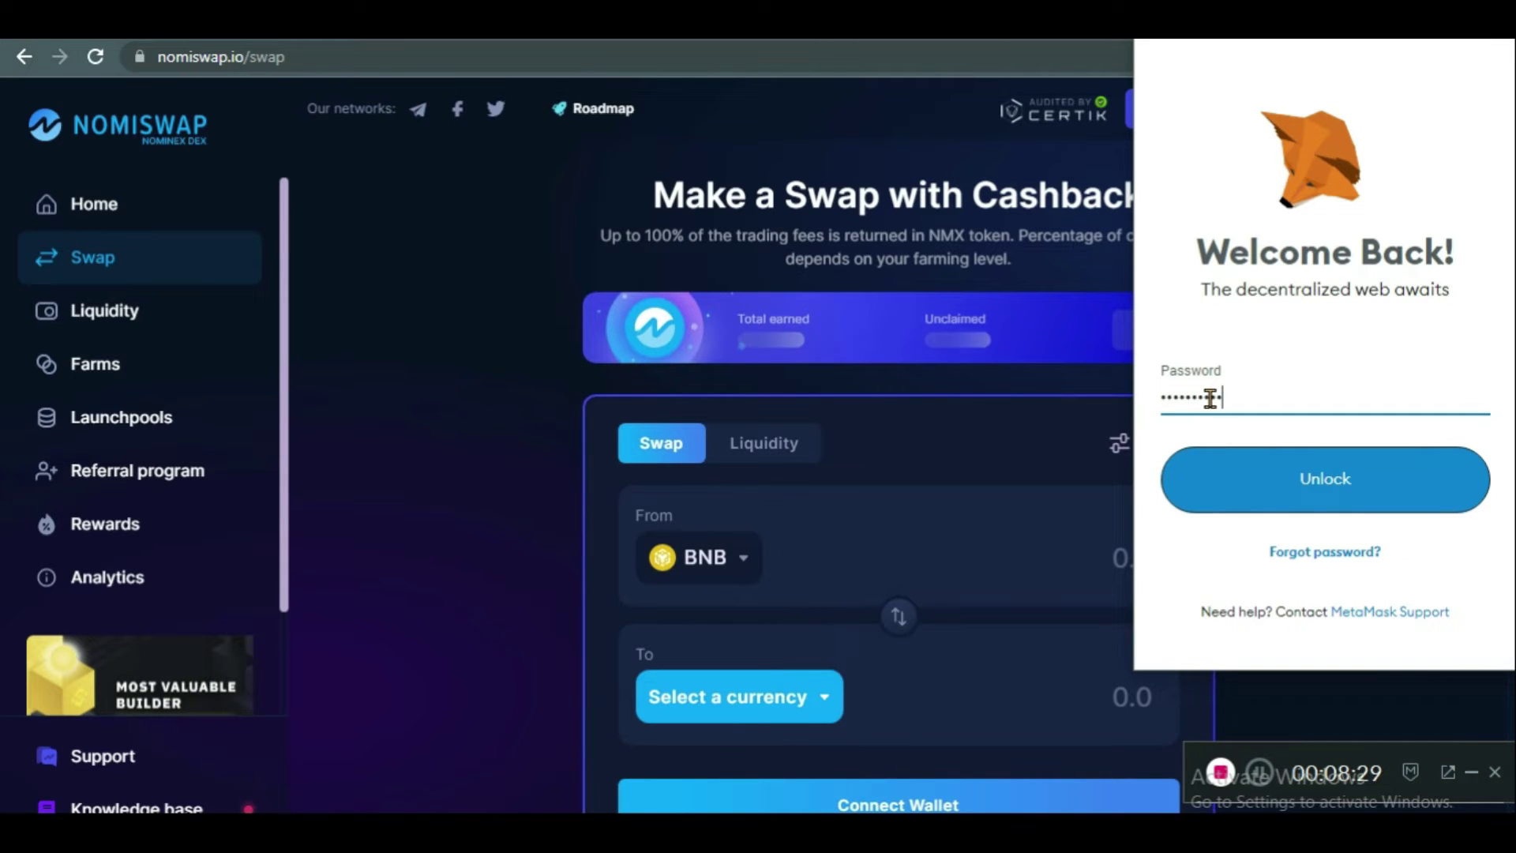
{"action": "left_click", "coordinate": [1243, 453]}
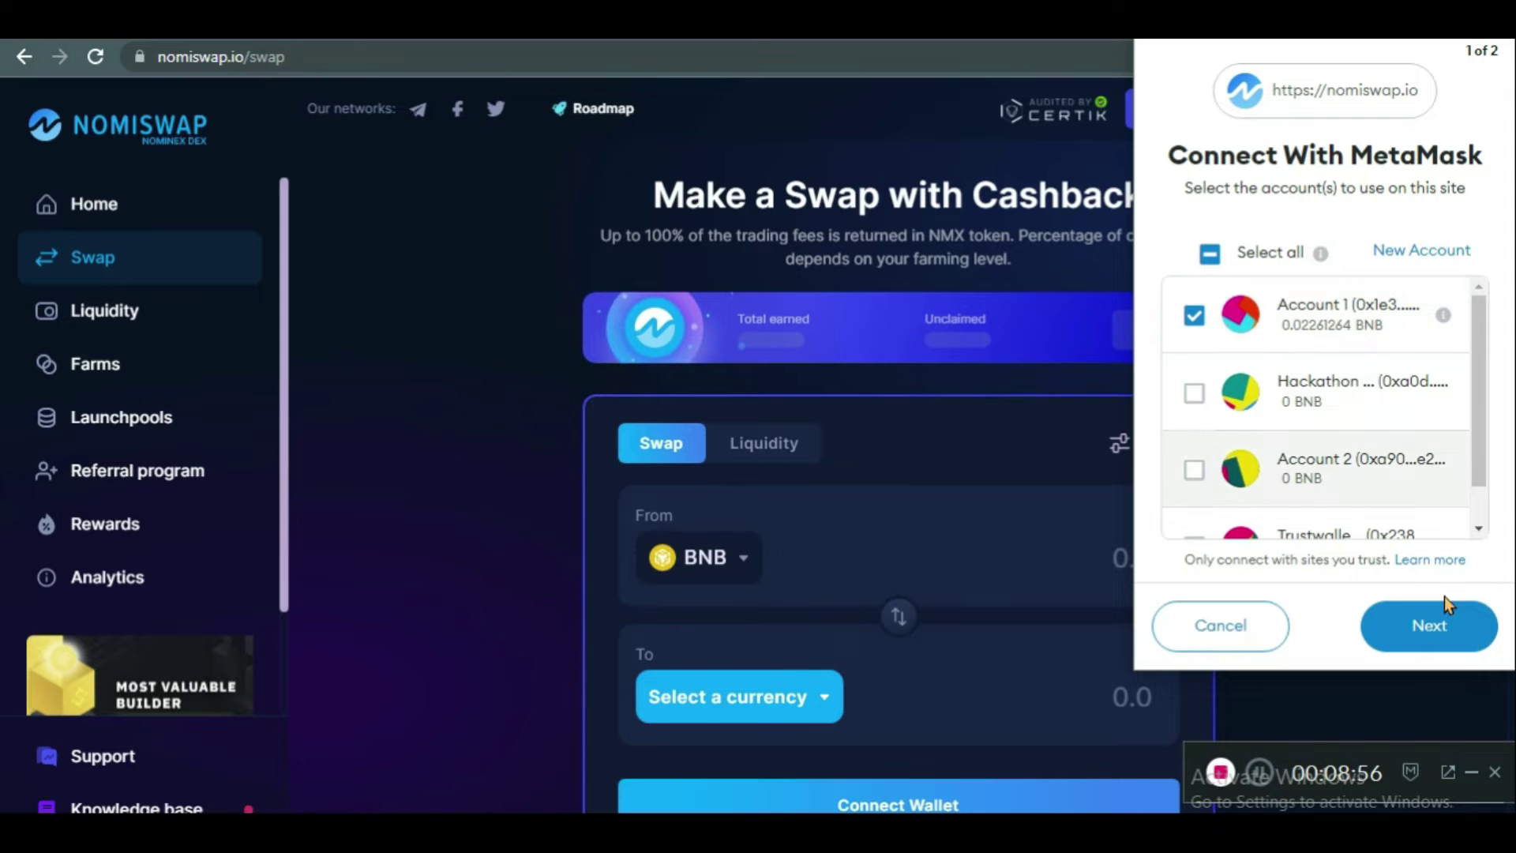
Connect Account 1 to nomiswap.io and sign the SignInToNominex request.
{"action": "left_click", "coordinate": [1436, 624]}
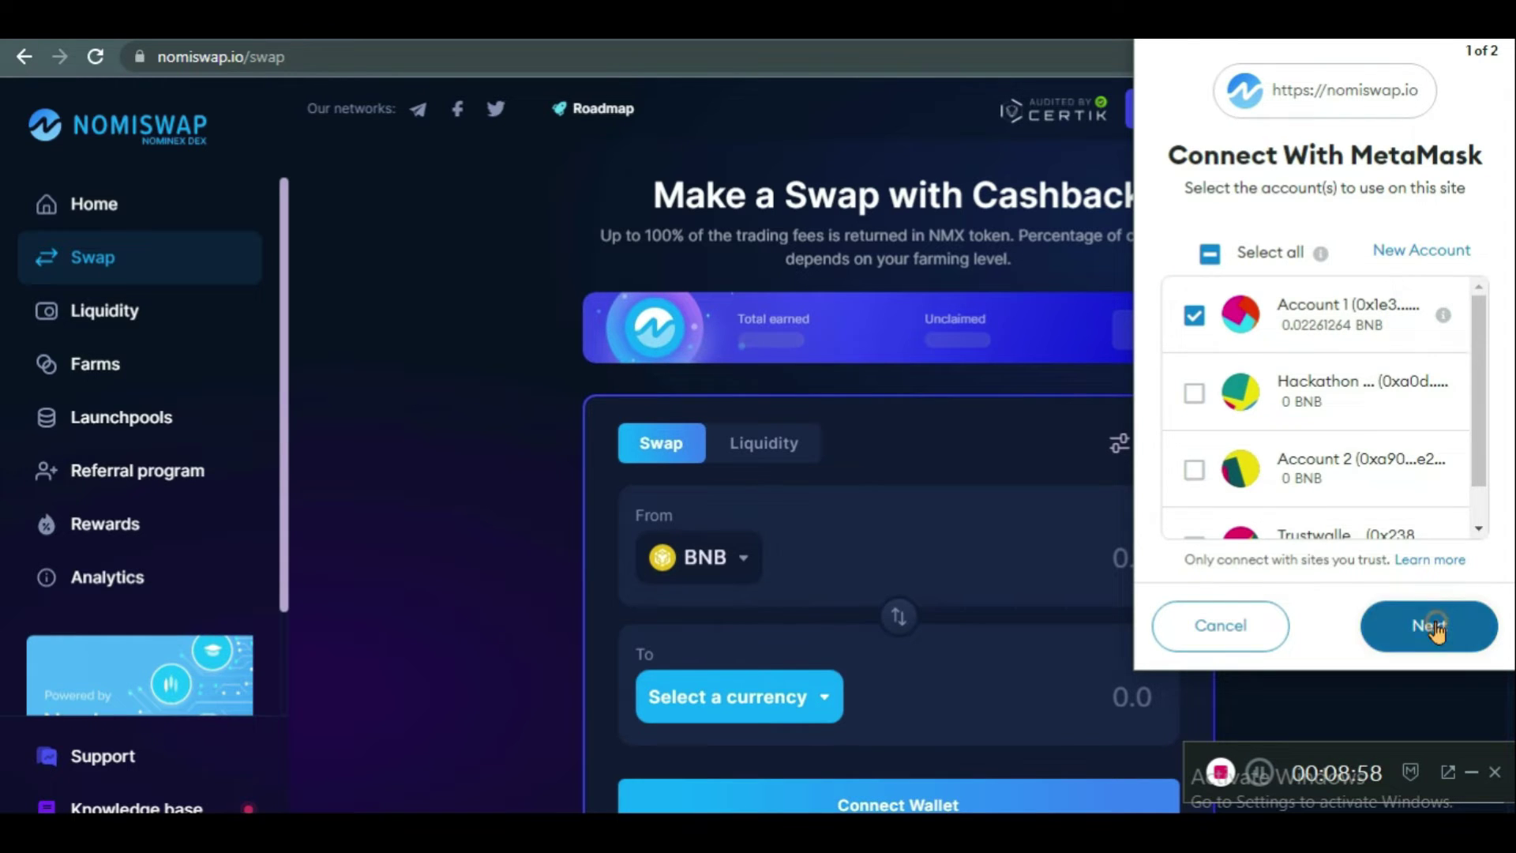
{"action": "left_click", "coordinate": [1404, 626]}
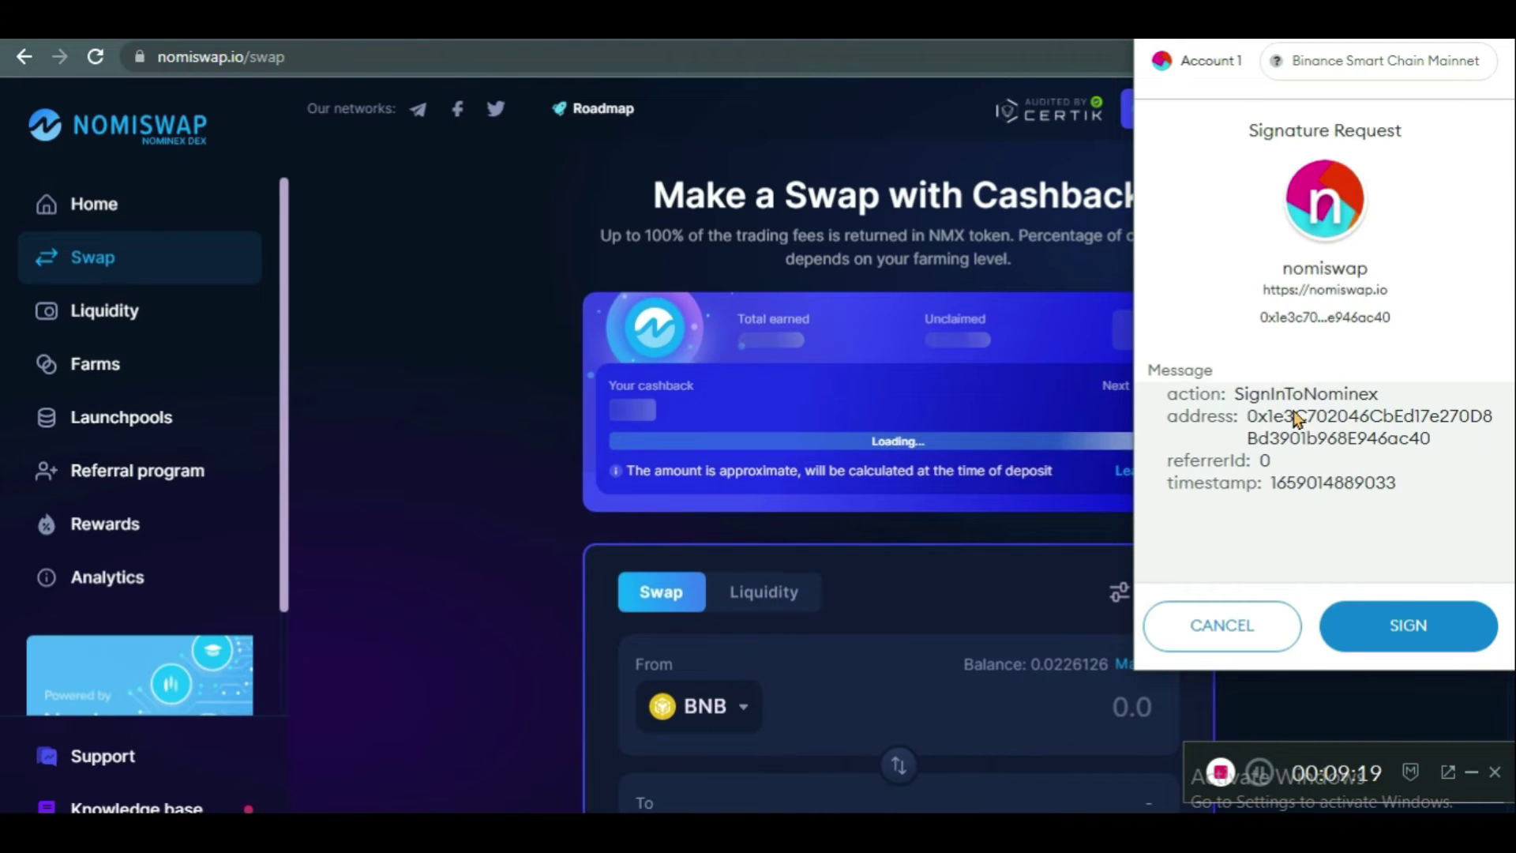
{"action": "left_click", "coordinate": [1391, 626]}
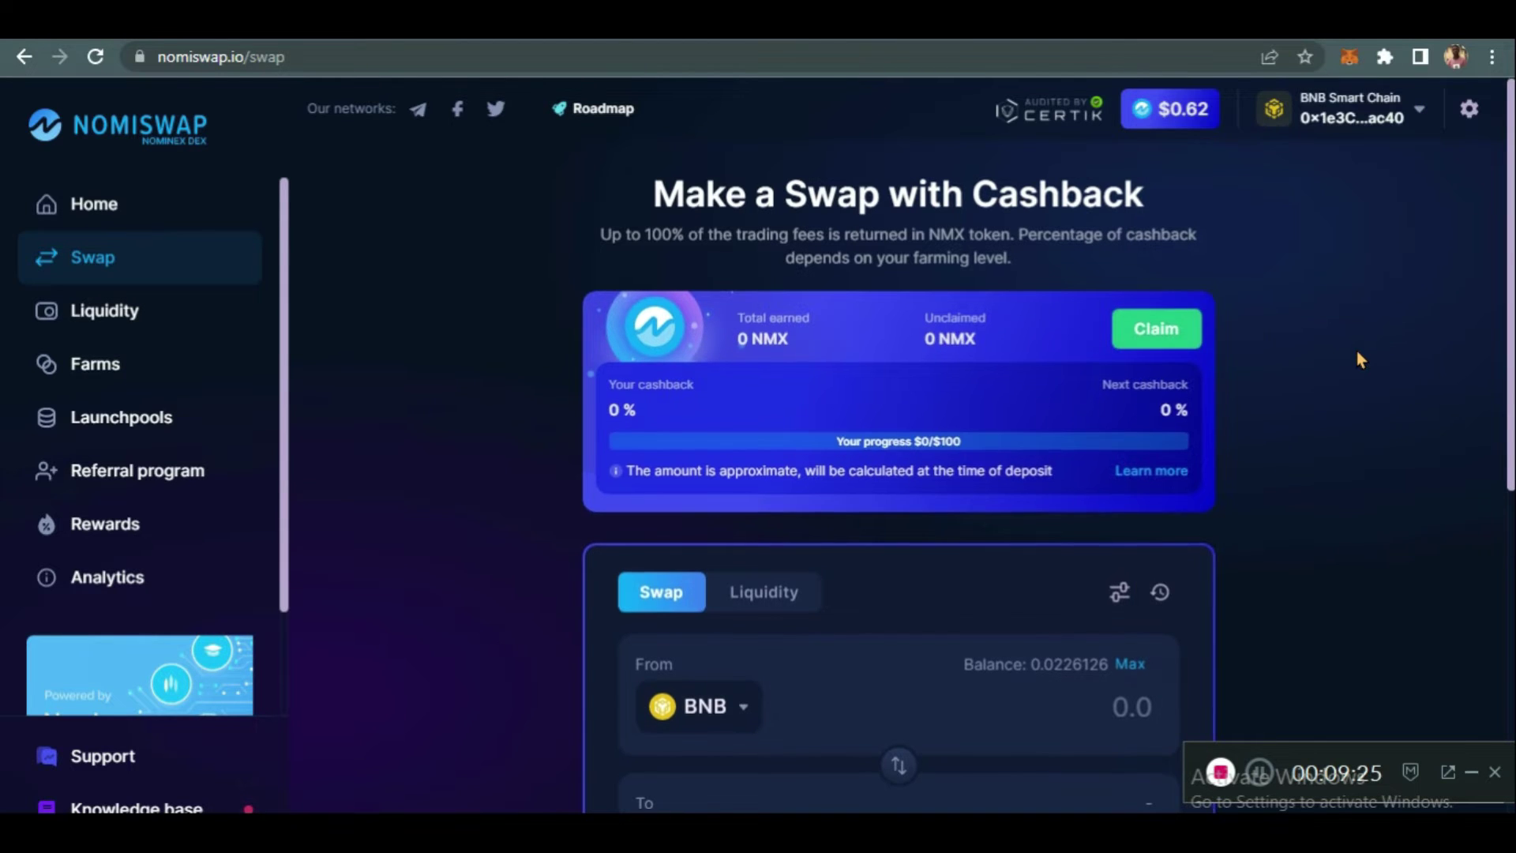
{"action": "scroll", "coordinate": [1358, 360], "scroll_direction": "down", "scroll_amount": 4}
{"action": "scroll", "coordinate": [1358, 359], "scroll_direction": "up", "scroll_amount": 4}
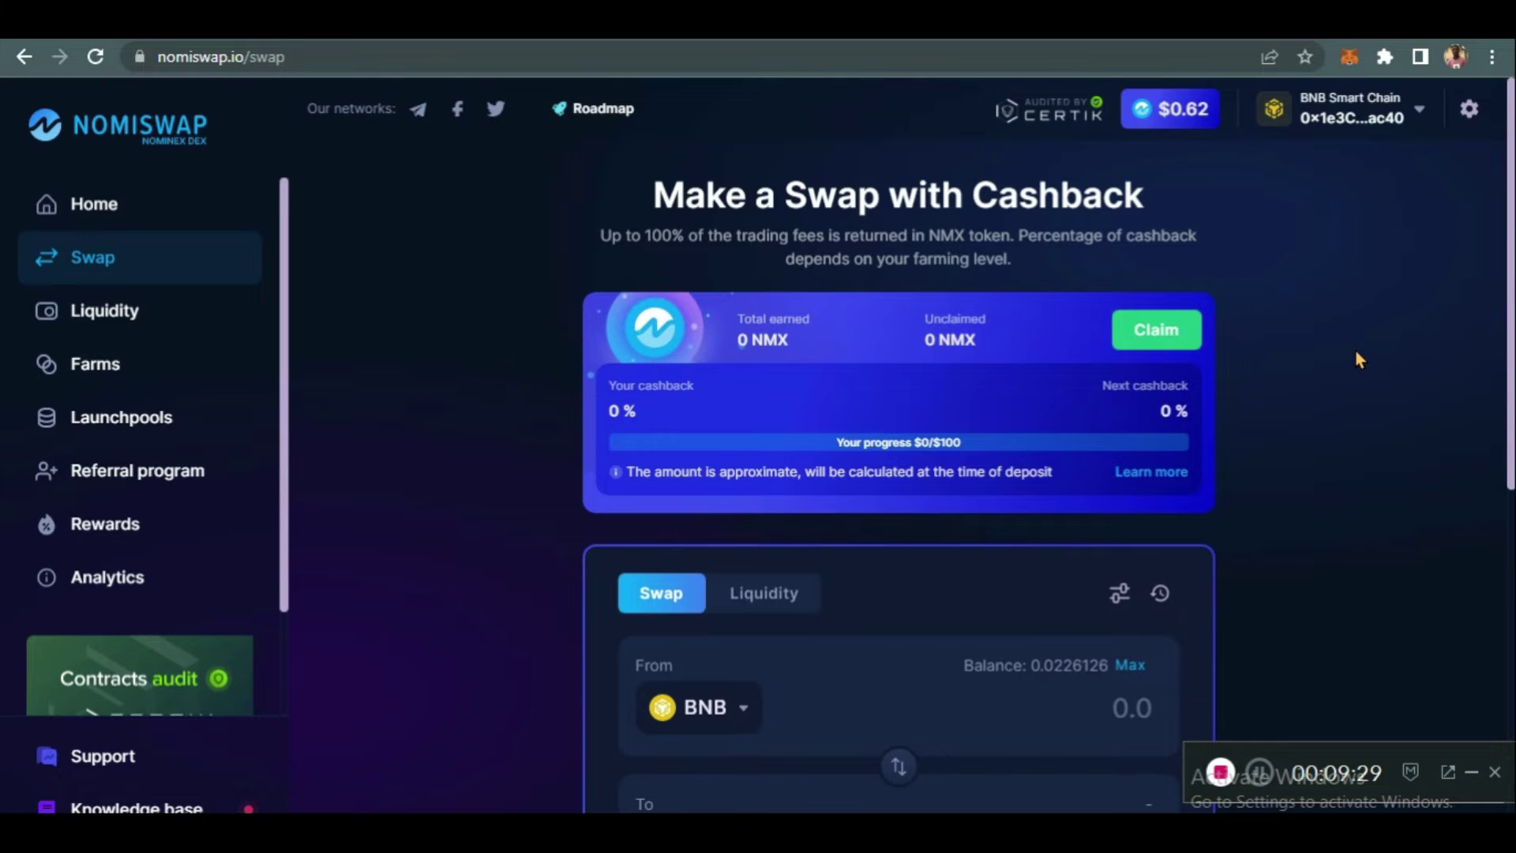
{"action": "scroll", "coordinate": [1361, 364], "scroll_direction": "down", "scroll_amount": 2}
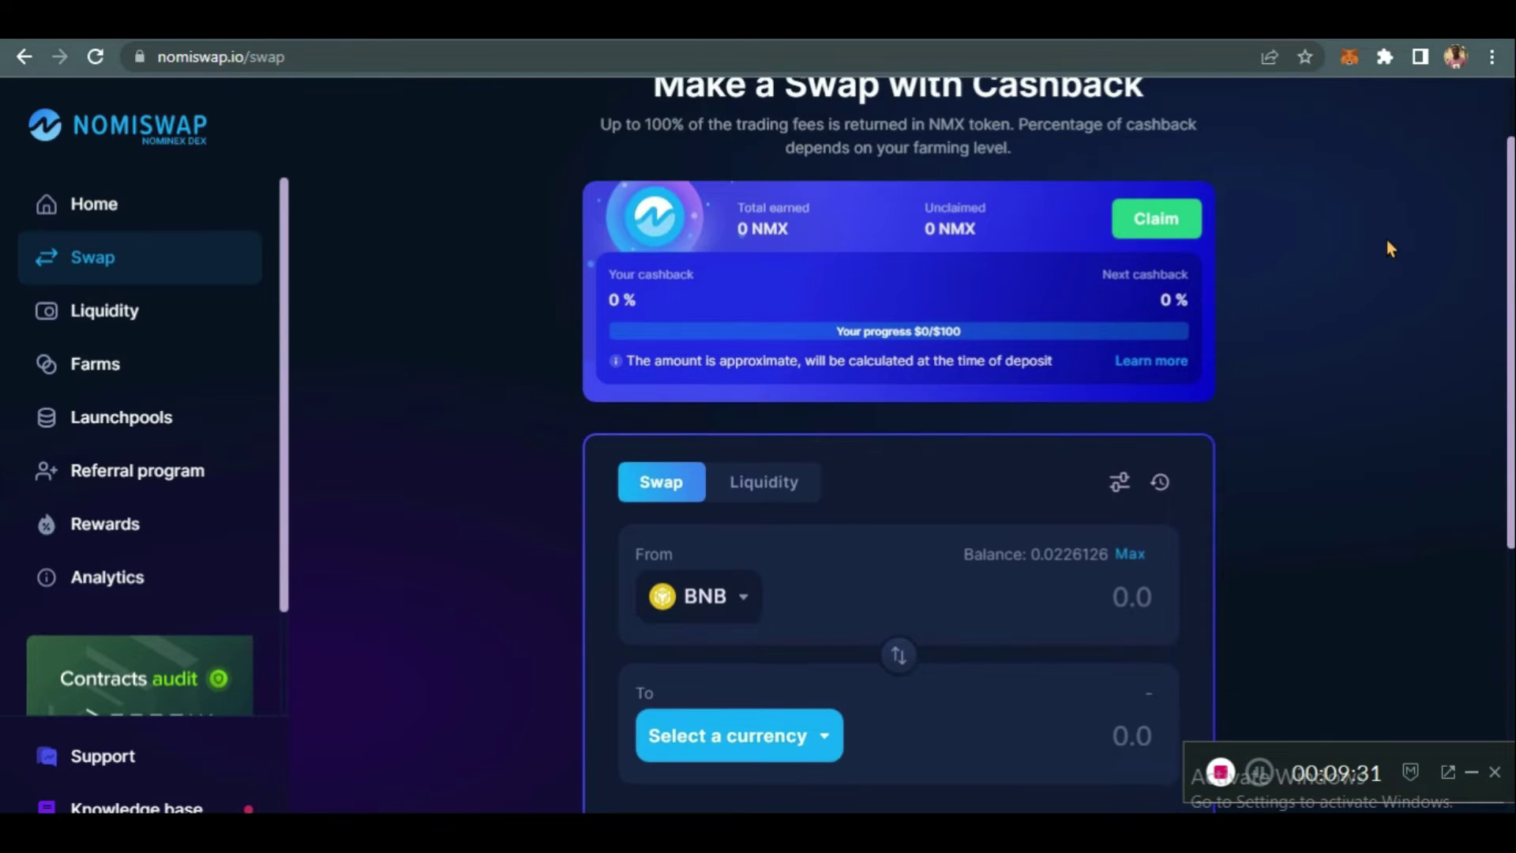
{"action": "scroll", "coordinate": [1388, 250], "scroll_direction": "up", "scroll_amount": 2}
{"action": "scroll", "coordinate": [1402, 298], "scroll_direction": "down", "scroll_amount": 4}
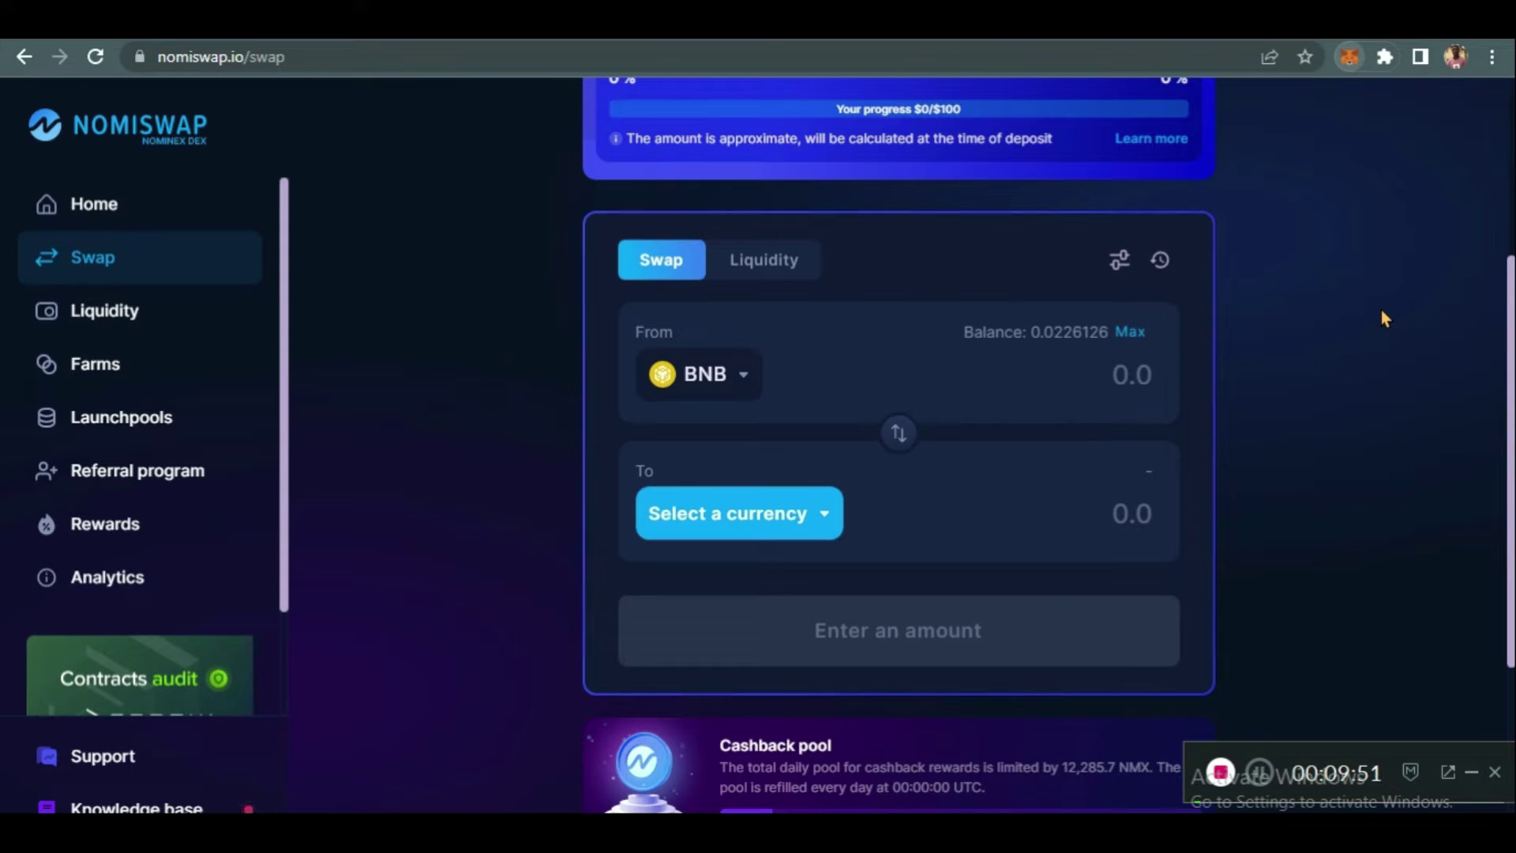
{"action": "key", "text": "alt+shift+m"}
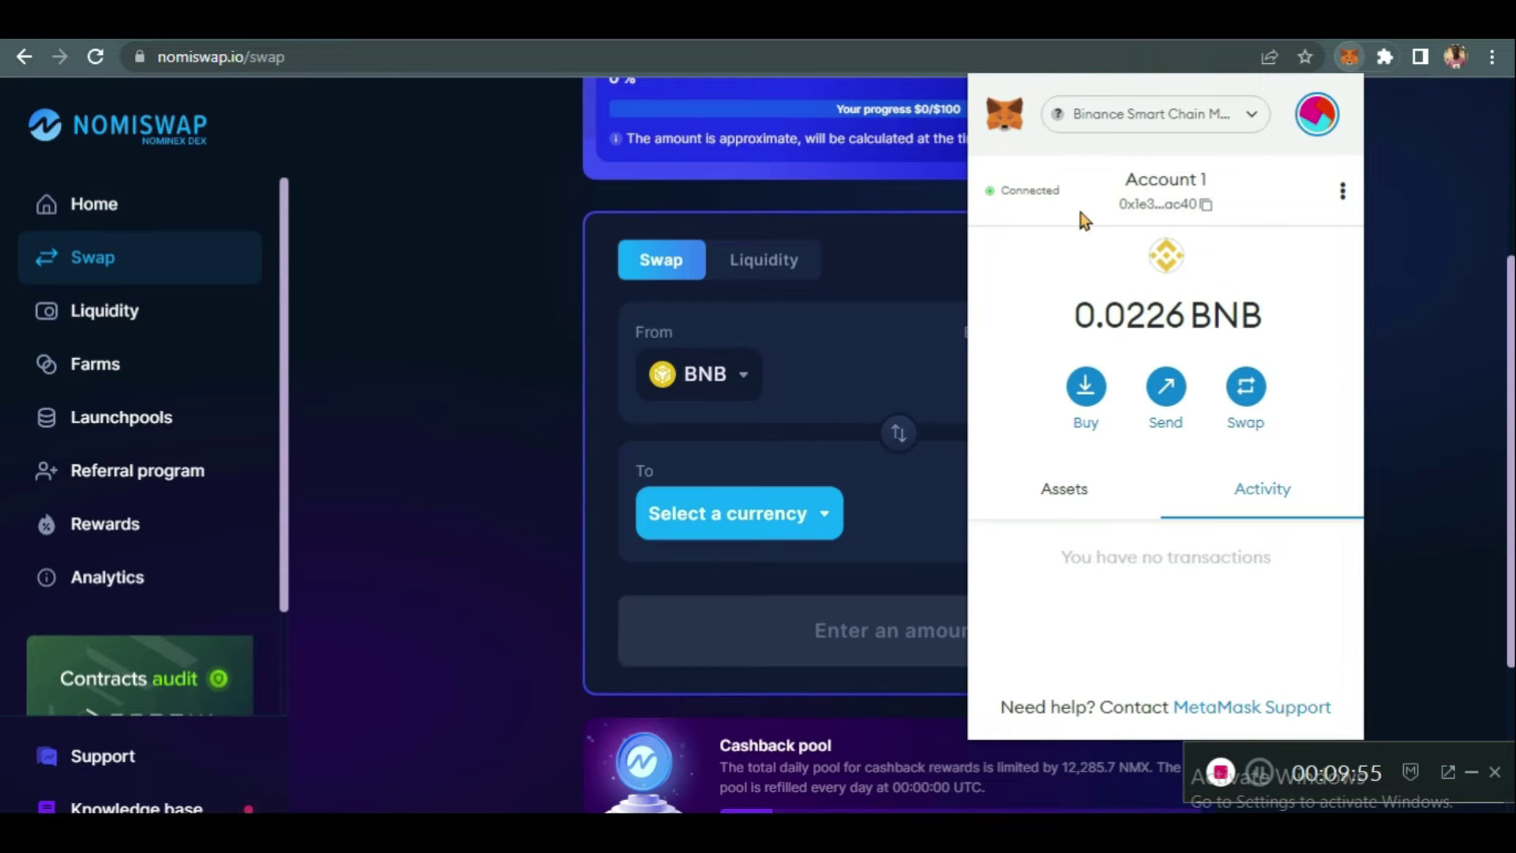
{"action": "left_click", "coordinate": [1404, 326]}
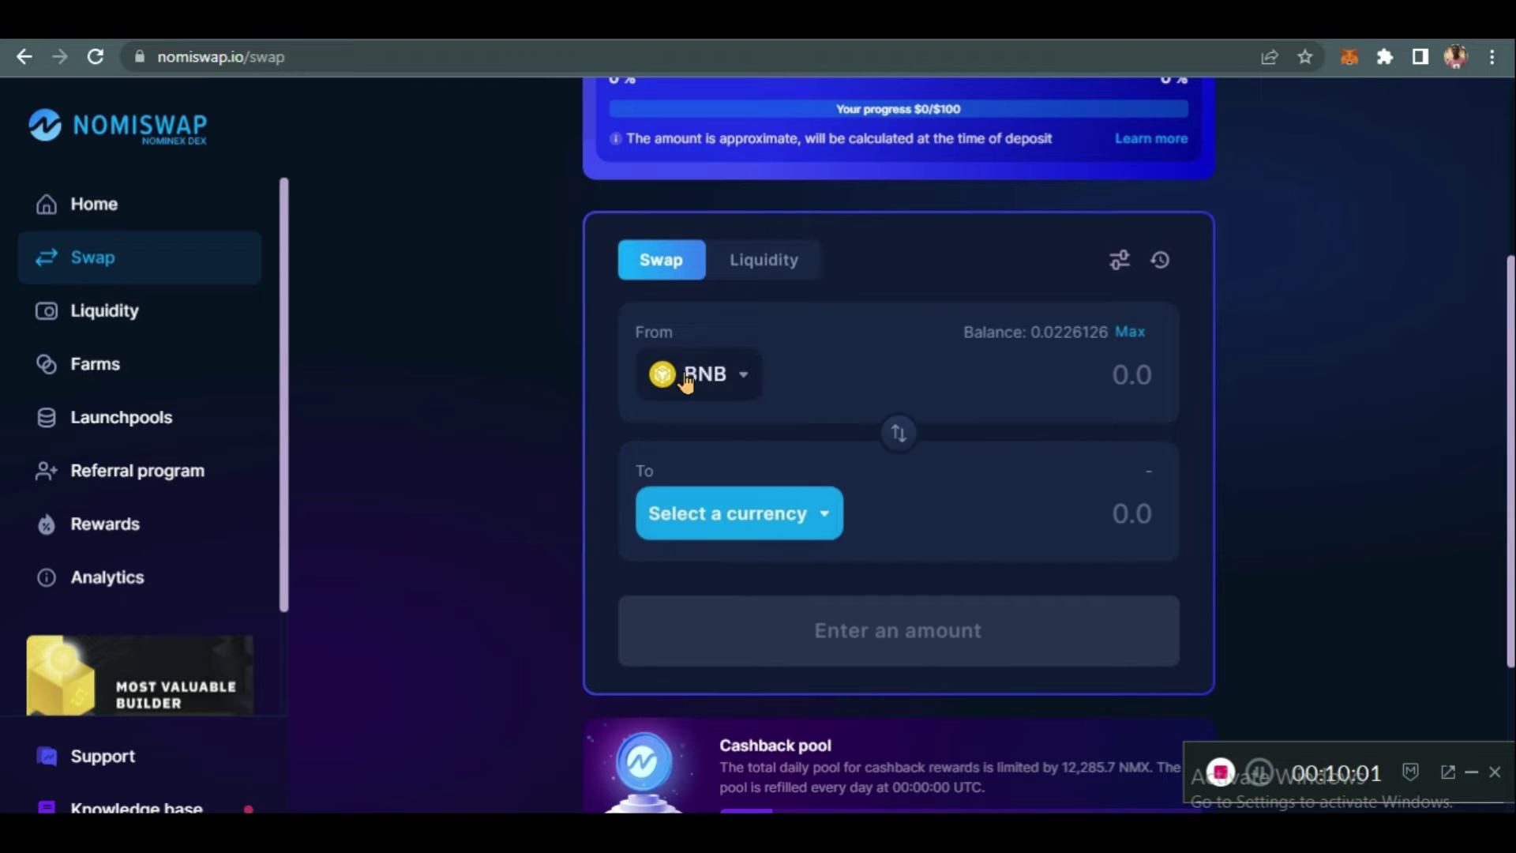
{"action": "left_click", "coordinate": [816, 521]}
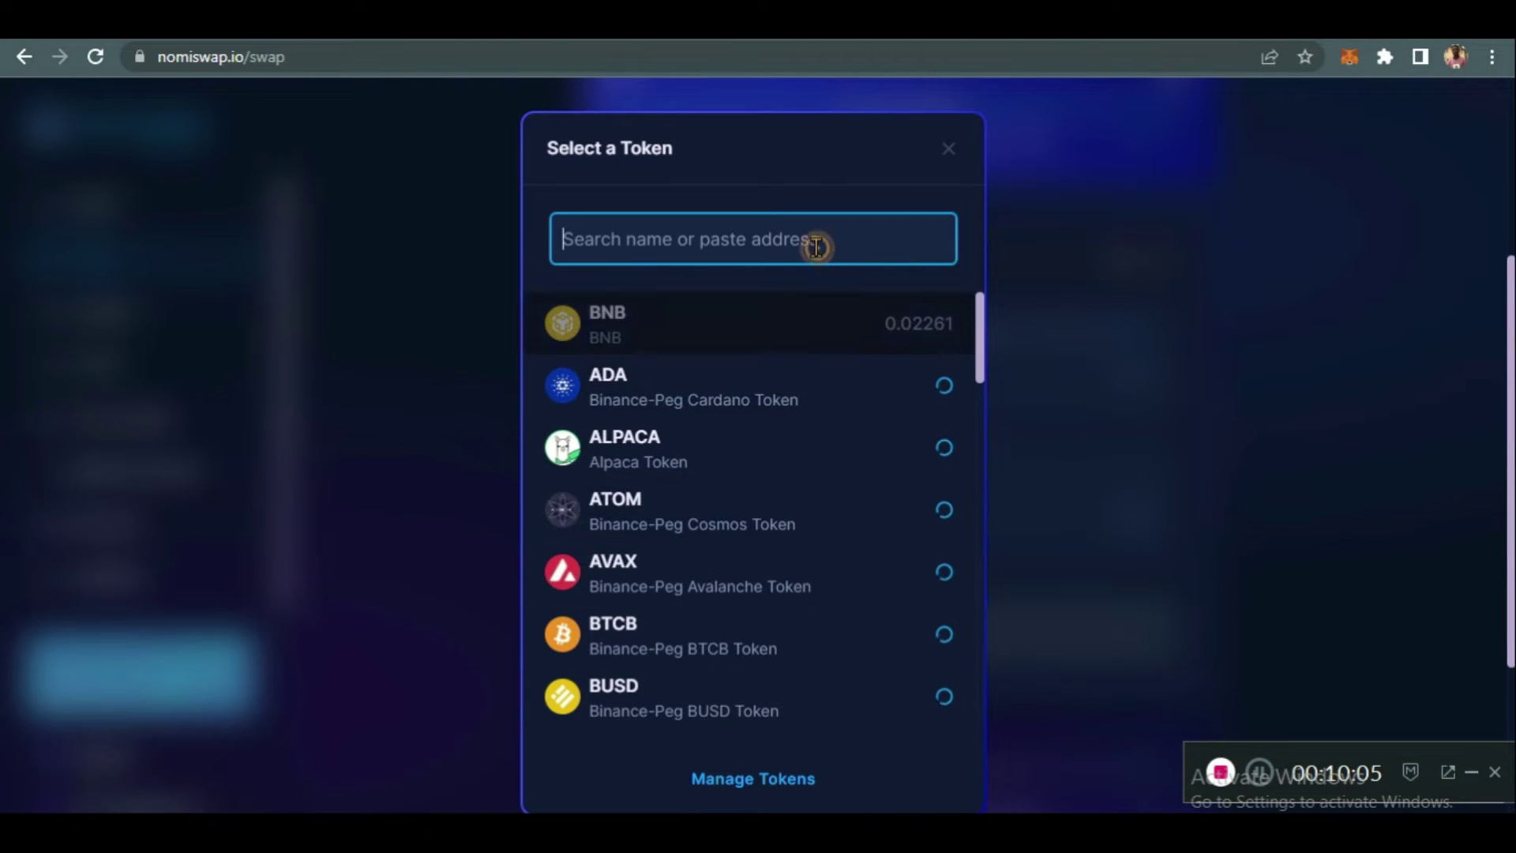
Search for nmx and choose NMX Nominex Token as the token to receive.
{"action": "type", "text": "n"}
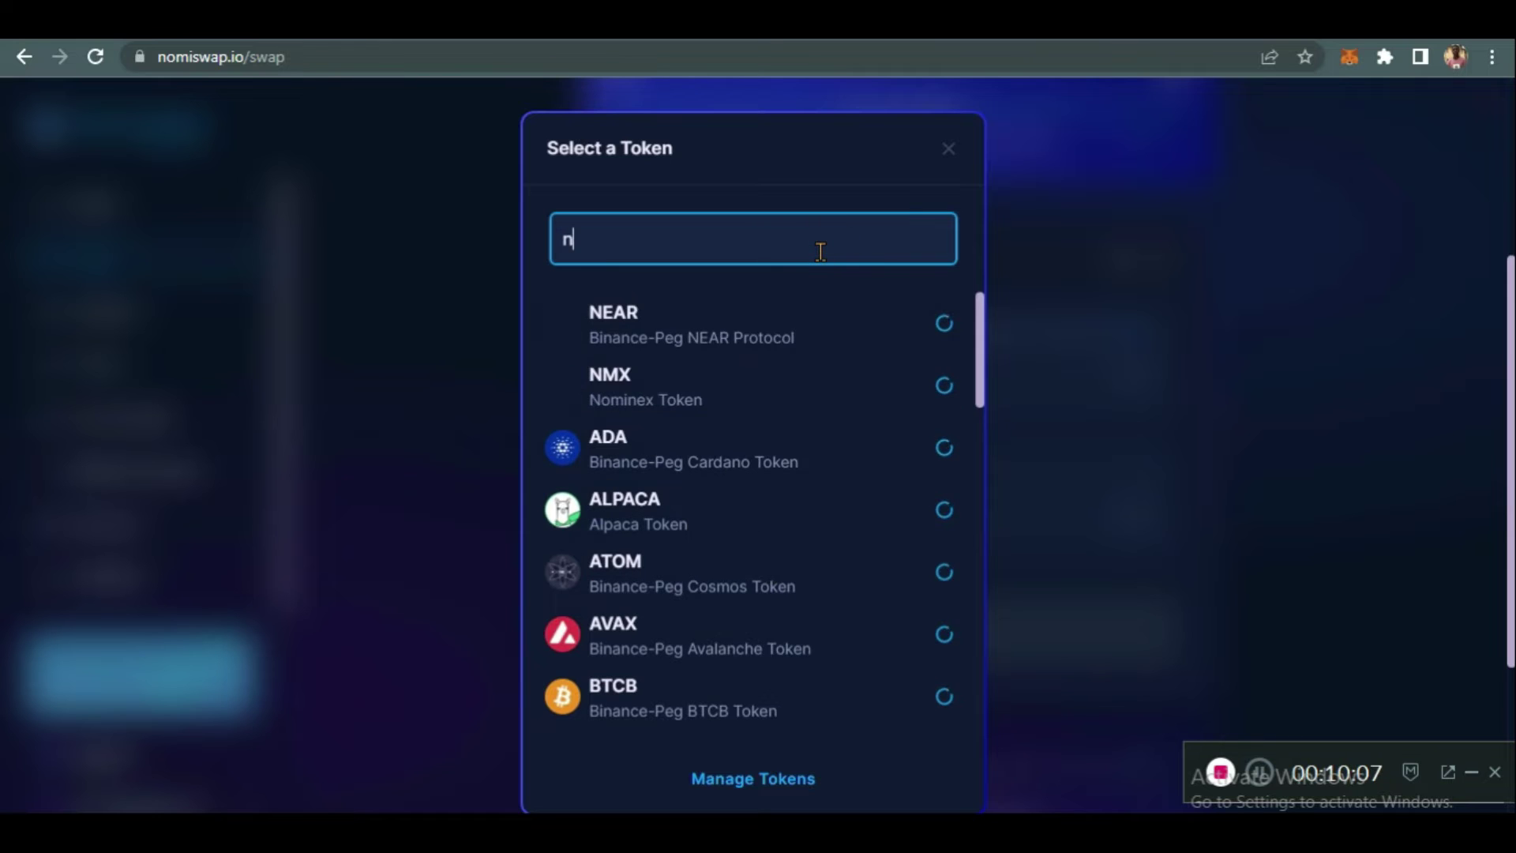
{"action": "type", "text": "mx"}
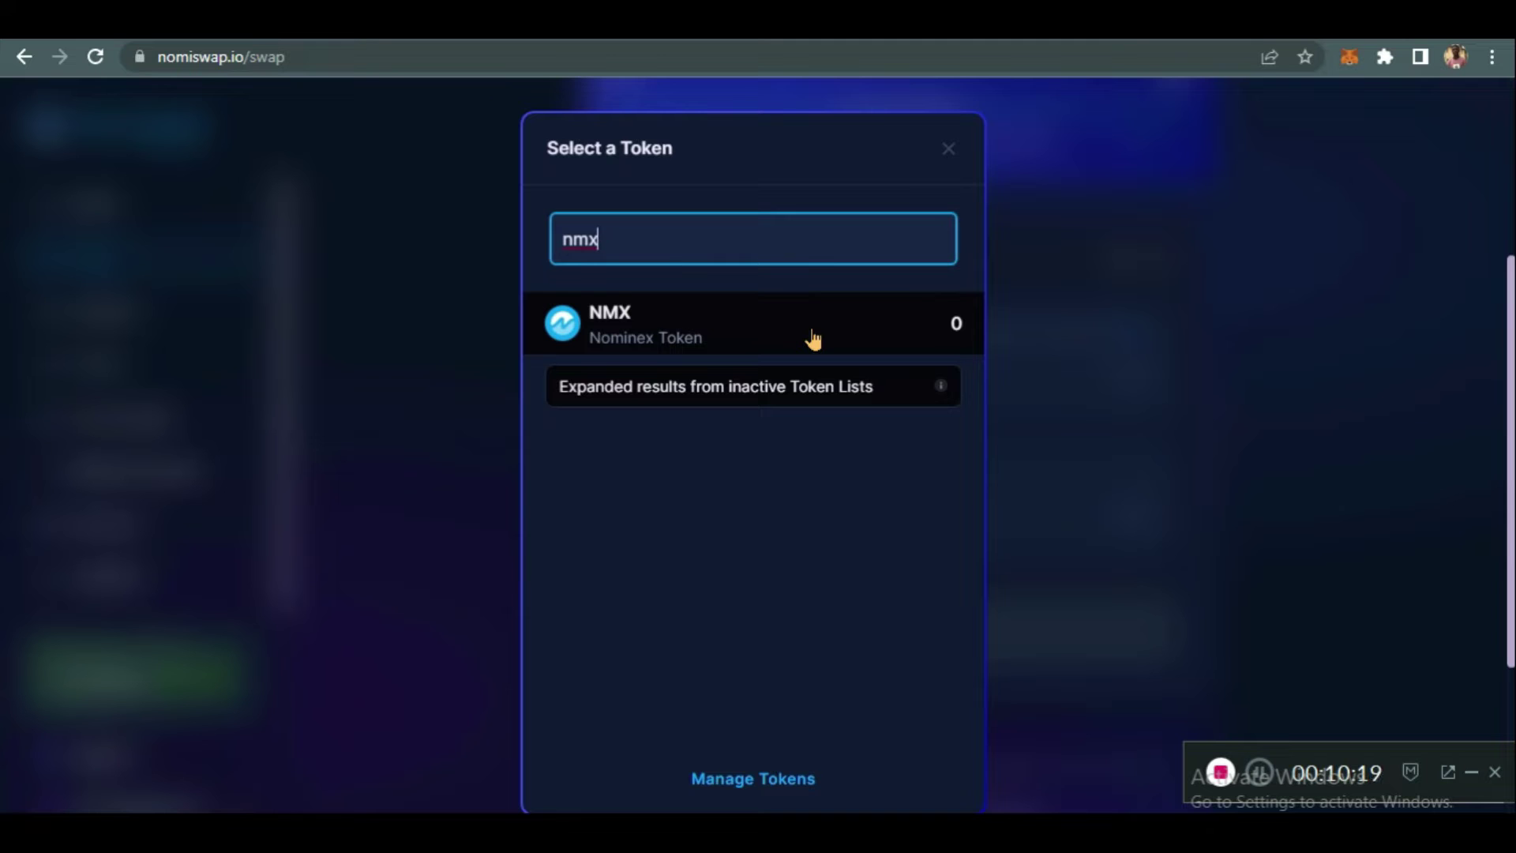
{"action": "left_click", "coordinate": [812, 337]}
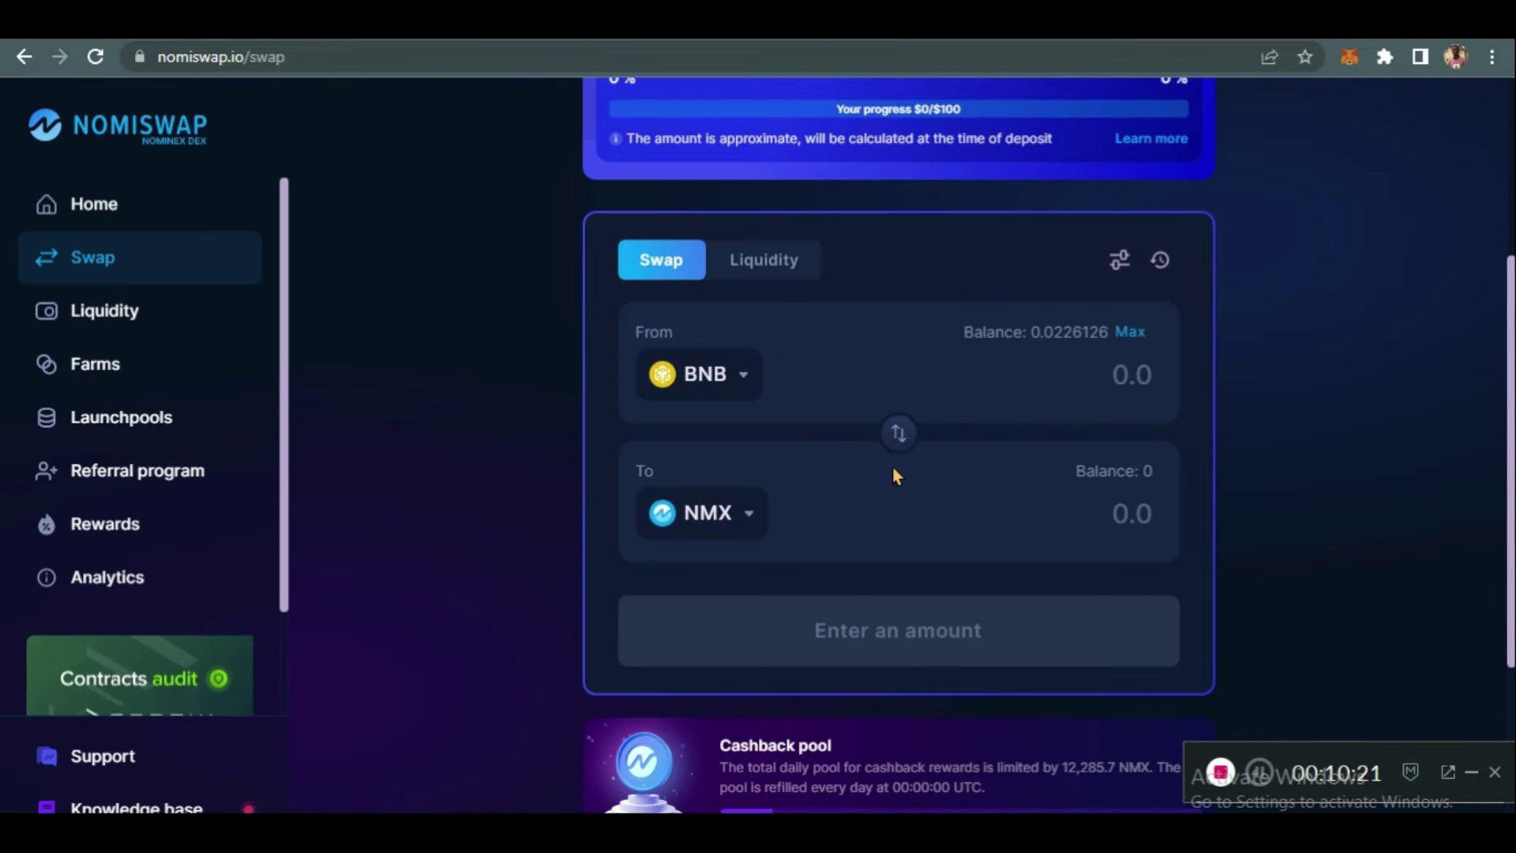
{"action": "left_click", "coordinate": [1130, 518]}
Set the swap to receive 2 NMX for about 0.00462 BNB and review it in Confirm Swap.
{"action": "type", "text": "2"}
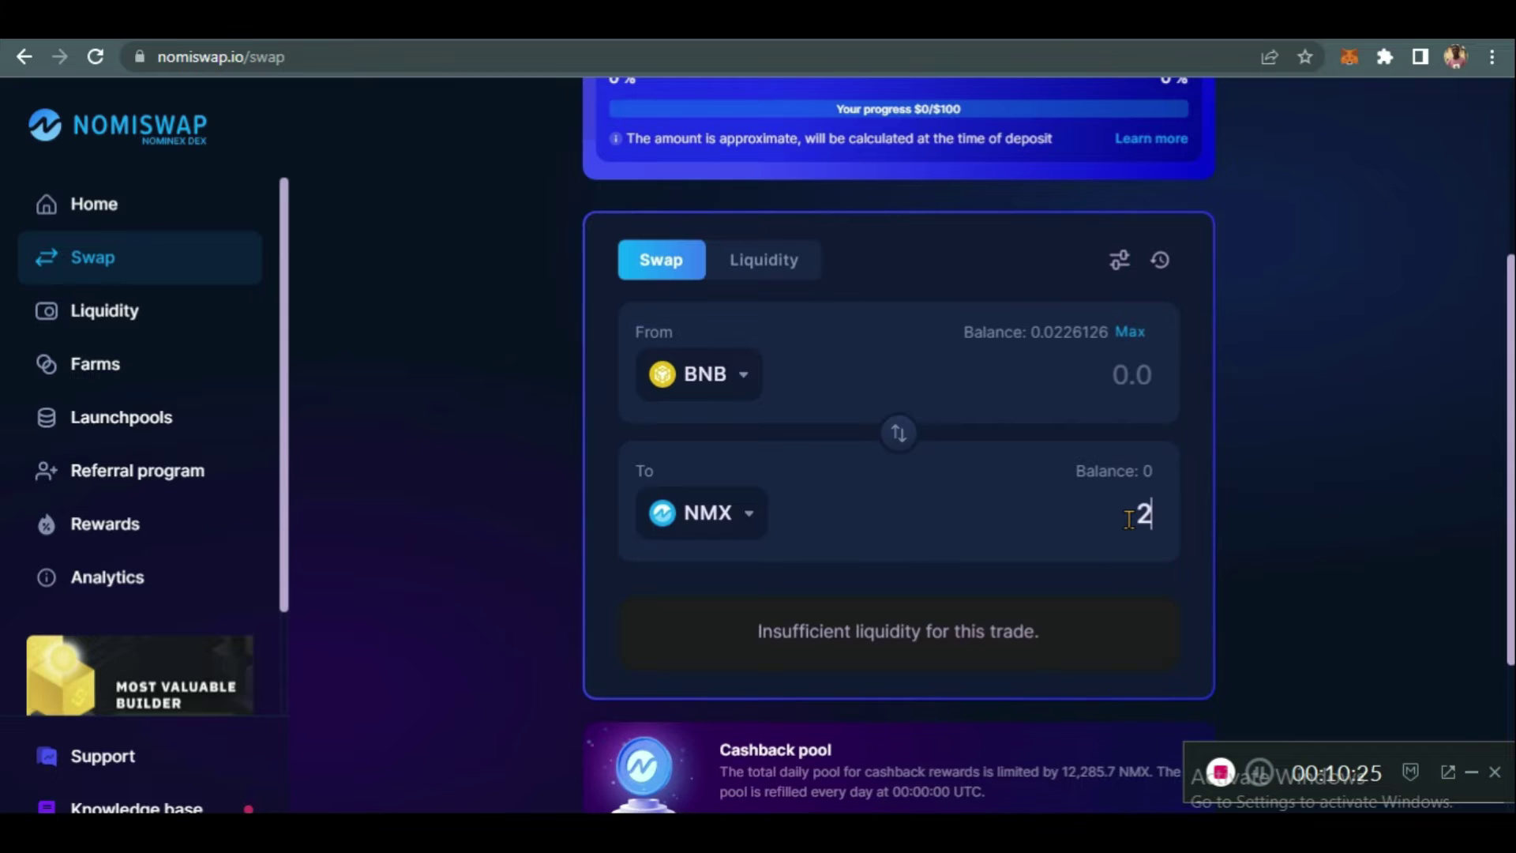
{"action": "scroll", "coordinate": [1230, 442], "scroll_direction": "down", "scroll_amount": 2}
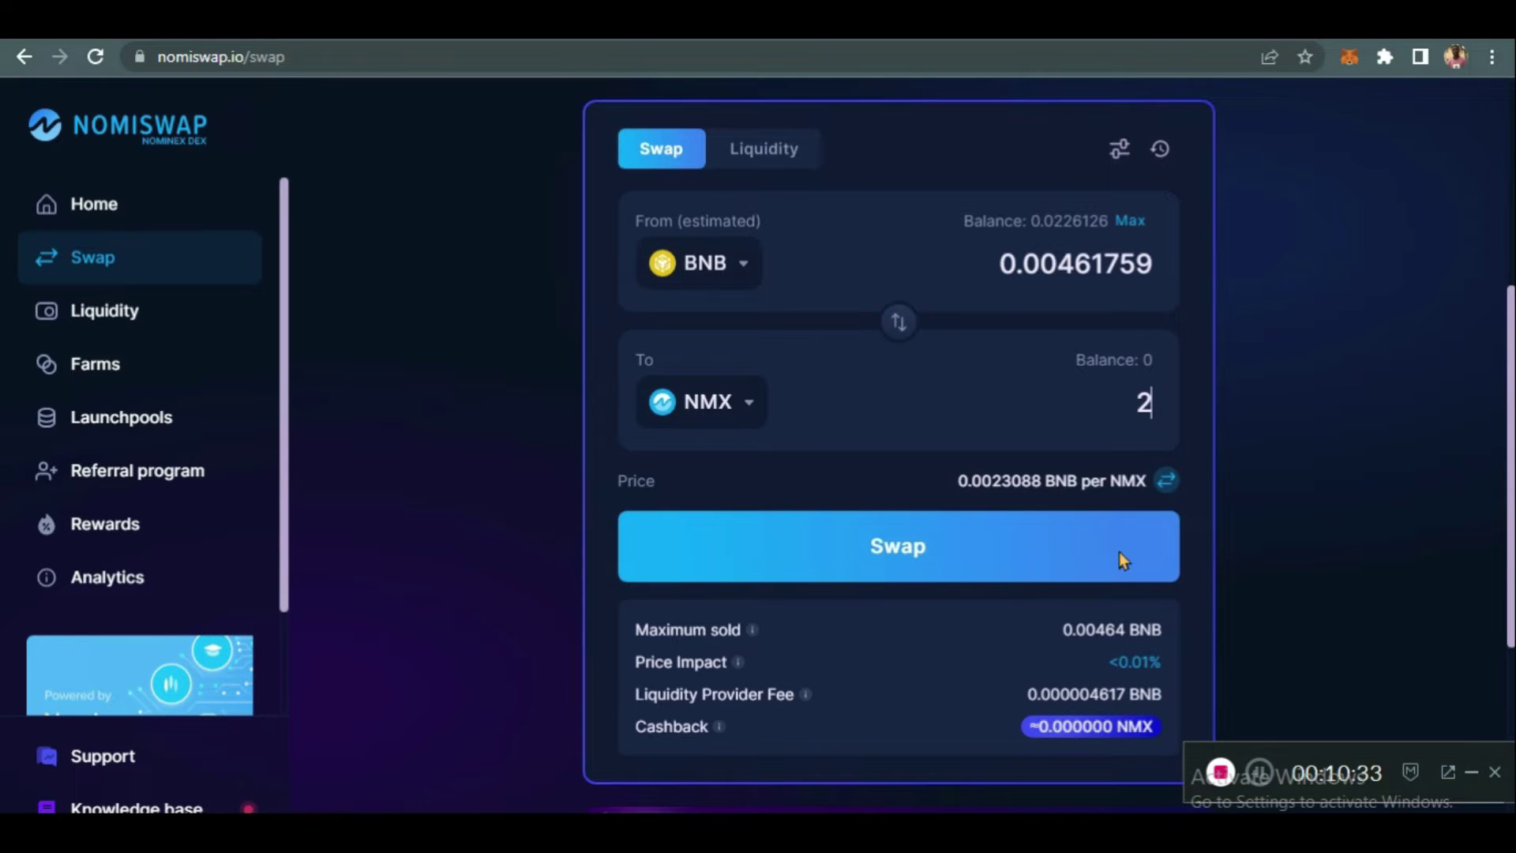
{"action": "scroll", "coordinate": [1122, 466], "scroll_direction": "down", "scroll_amount": 1}
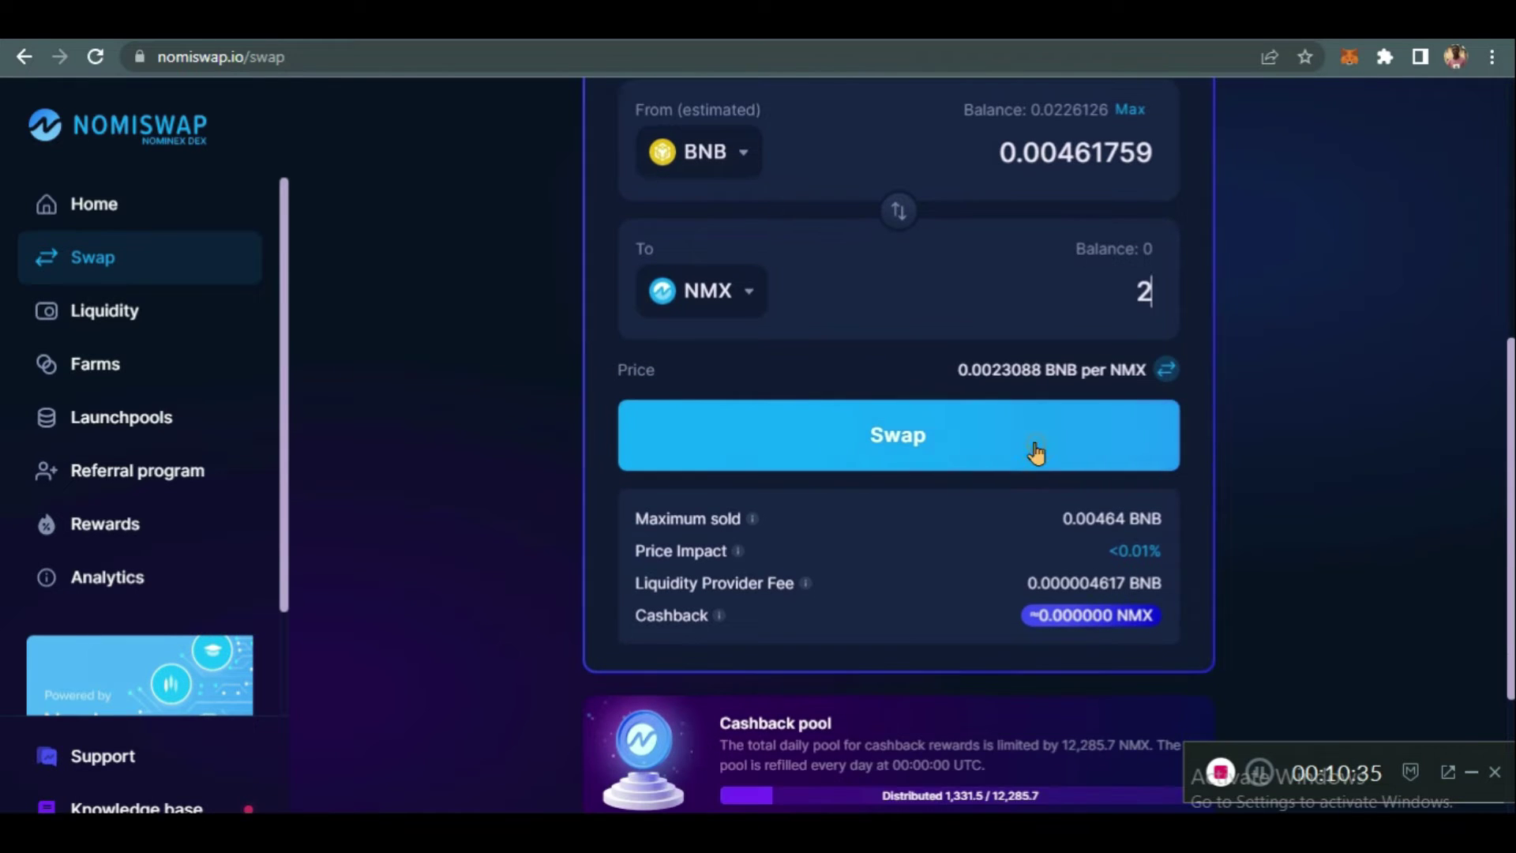
{"action": "left_click", "coordinate": [1035, 452]}
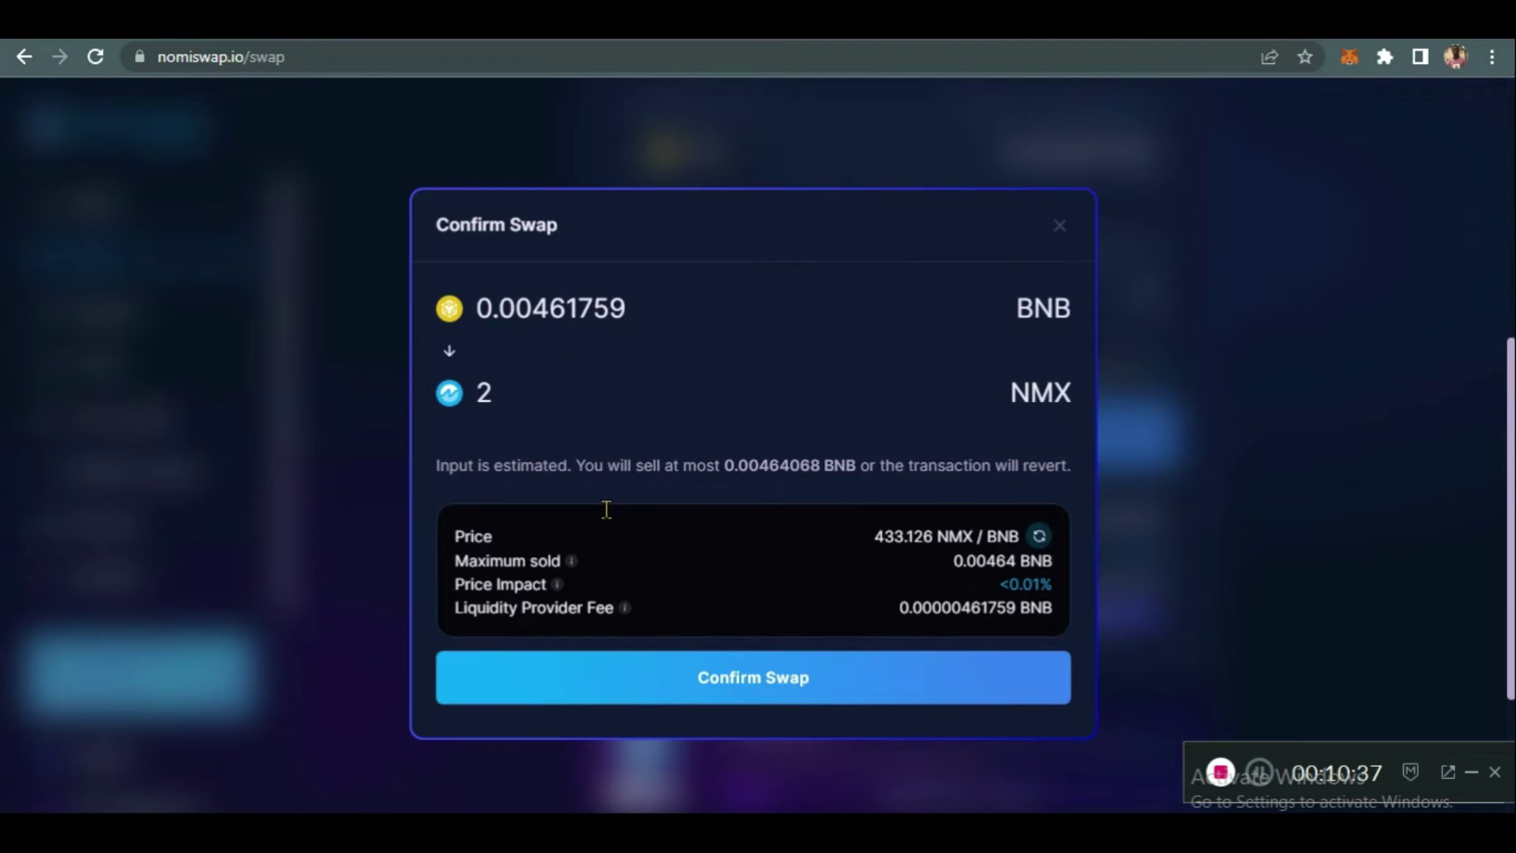
Confirm the 0.00461759 BNB for 2 NMX swap and approve it in MetaMask.
{"action": "left_click", "coordinate": [822, 691]}
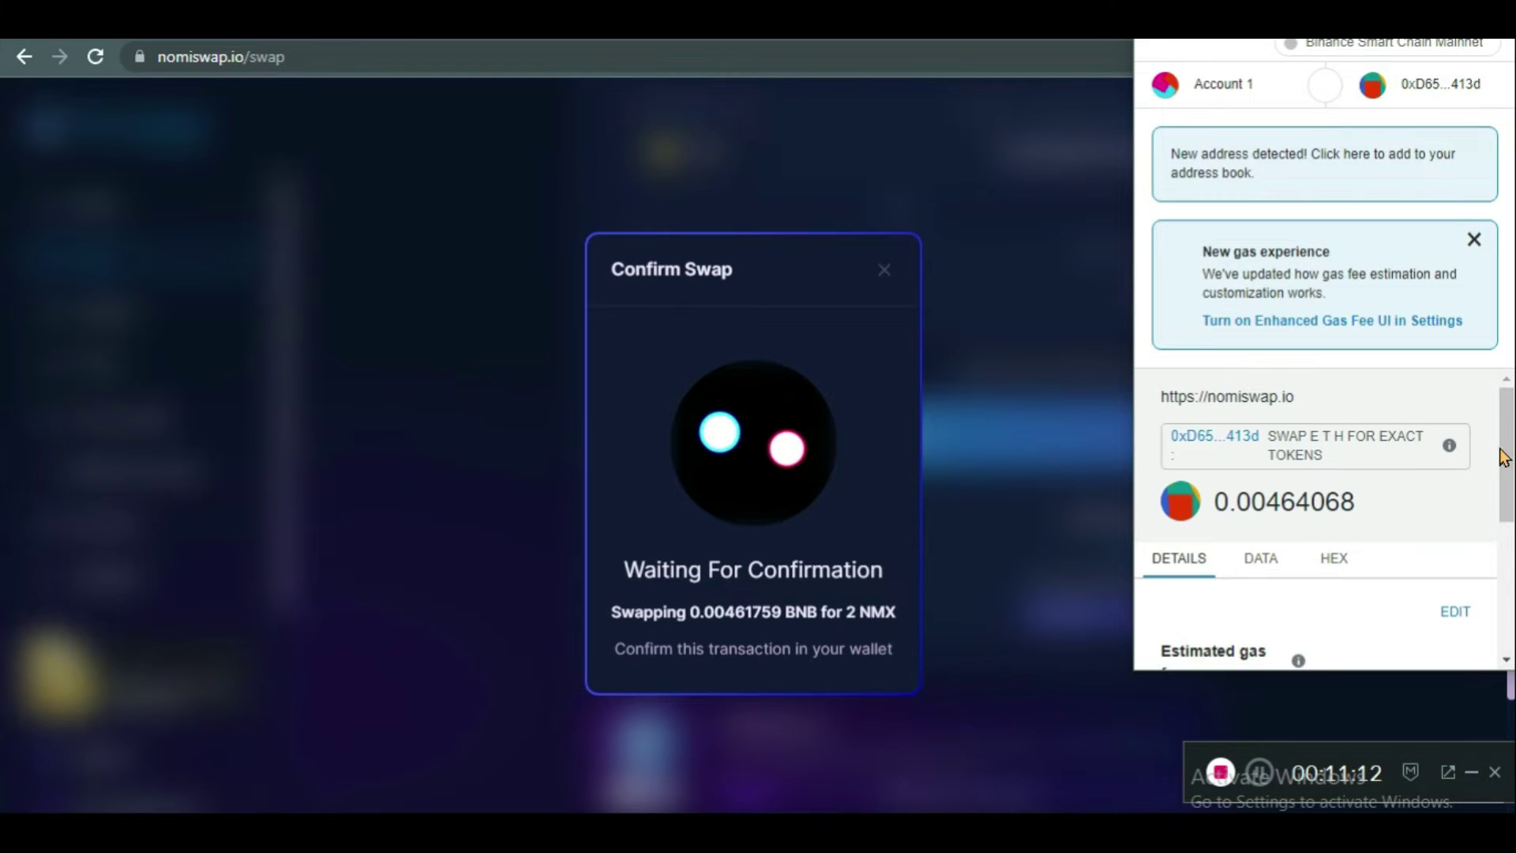
{"action": "scroll", "coordinate": [1502, 456], "scroll_direction": "down", "scroll_amount": 5}
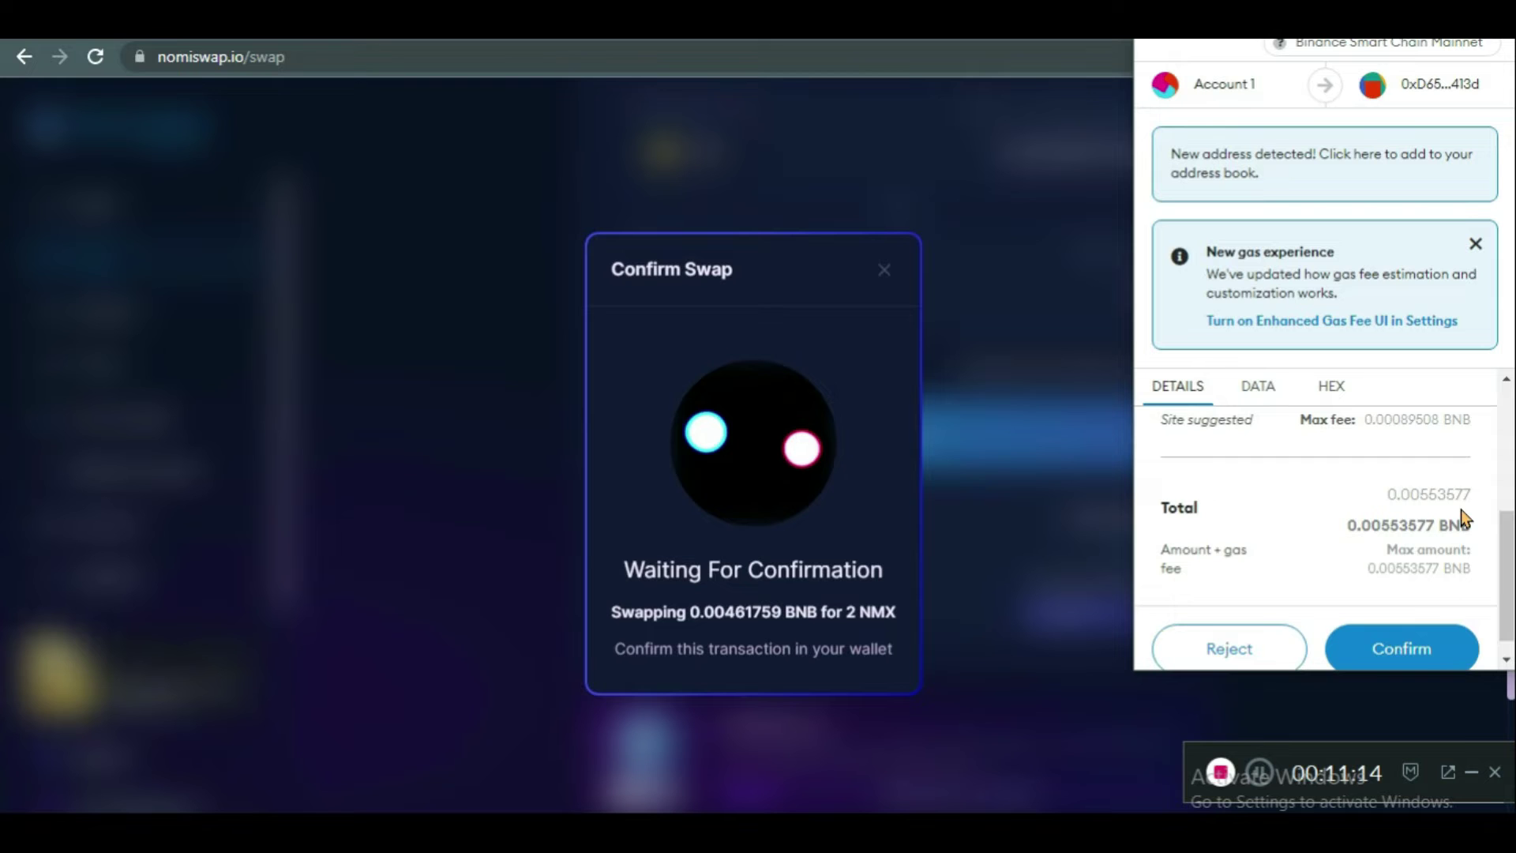
{"action": "scroll", "coordinate": [1431, 524], "scroll_direction": "down", "scroll_amount": 1}
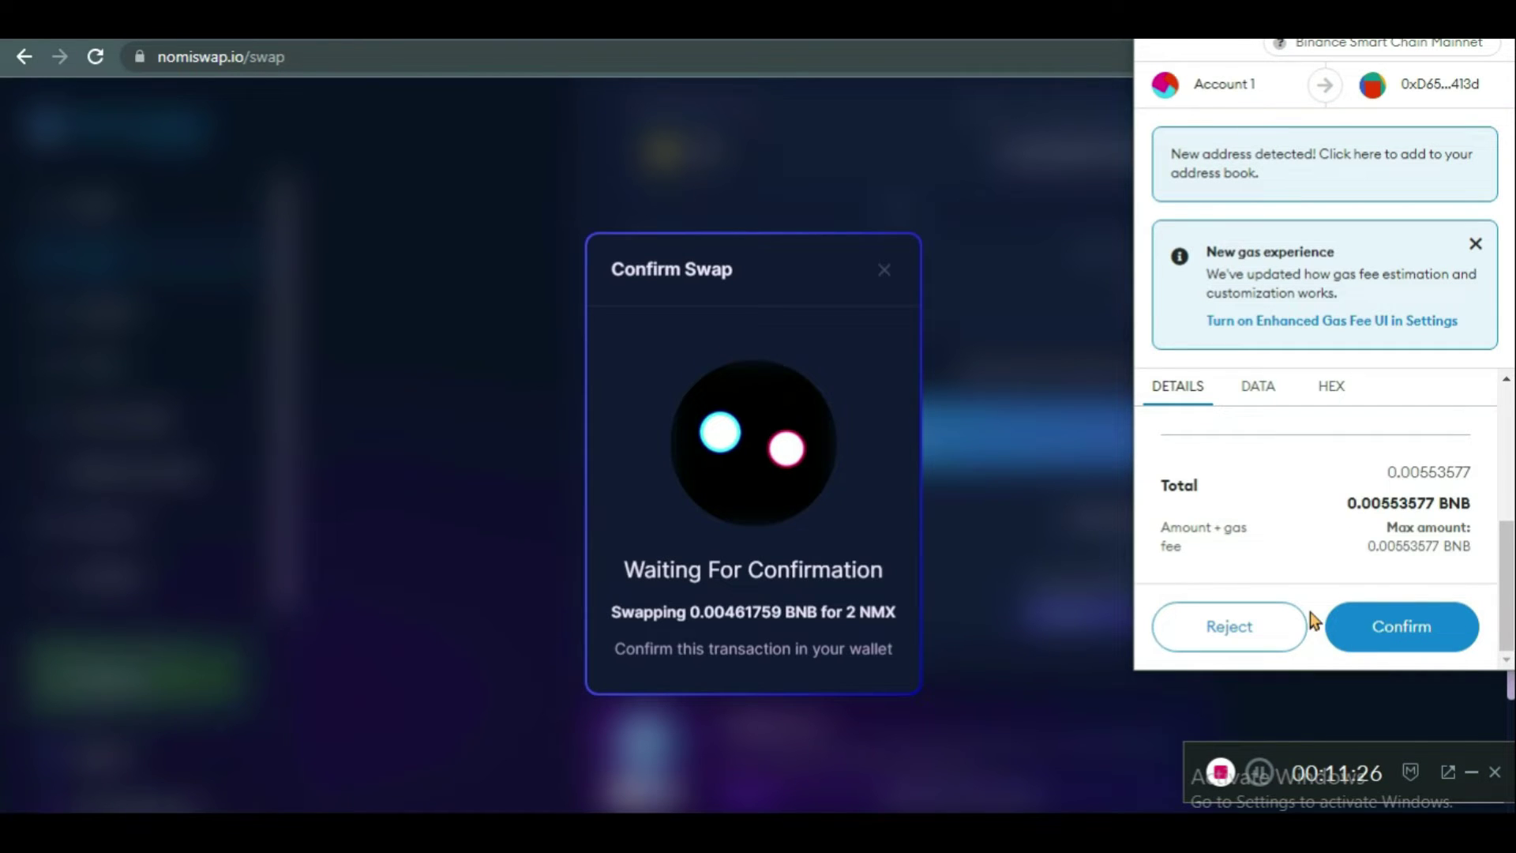
{"action": "left_click", "coordinate": [1378, 624]}
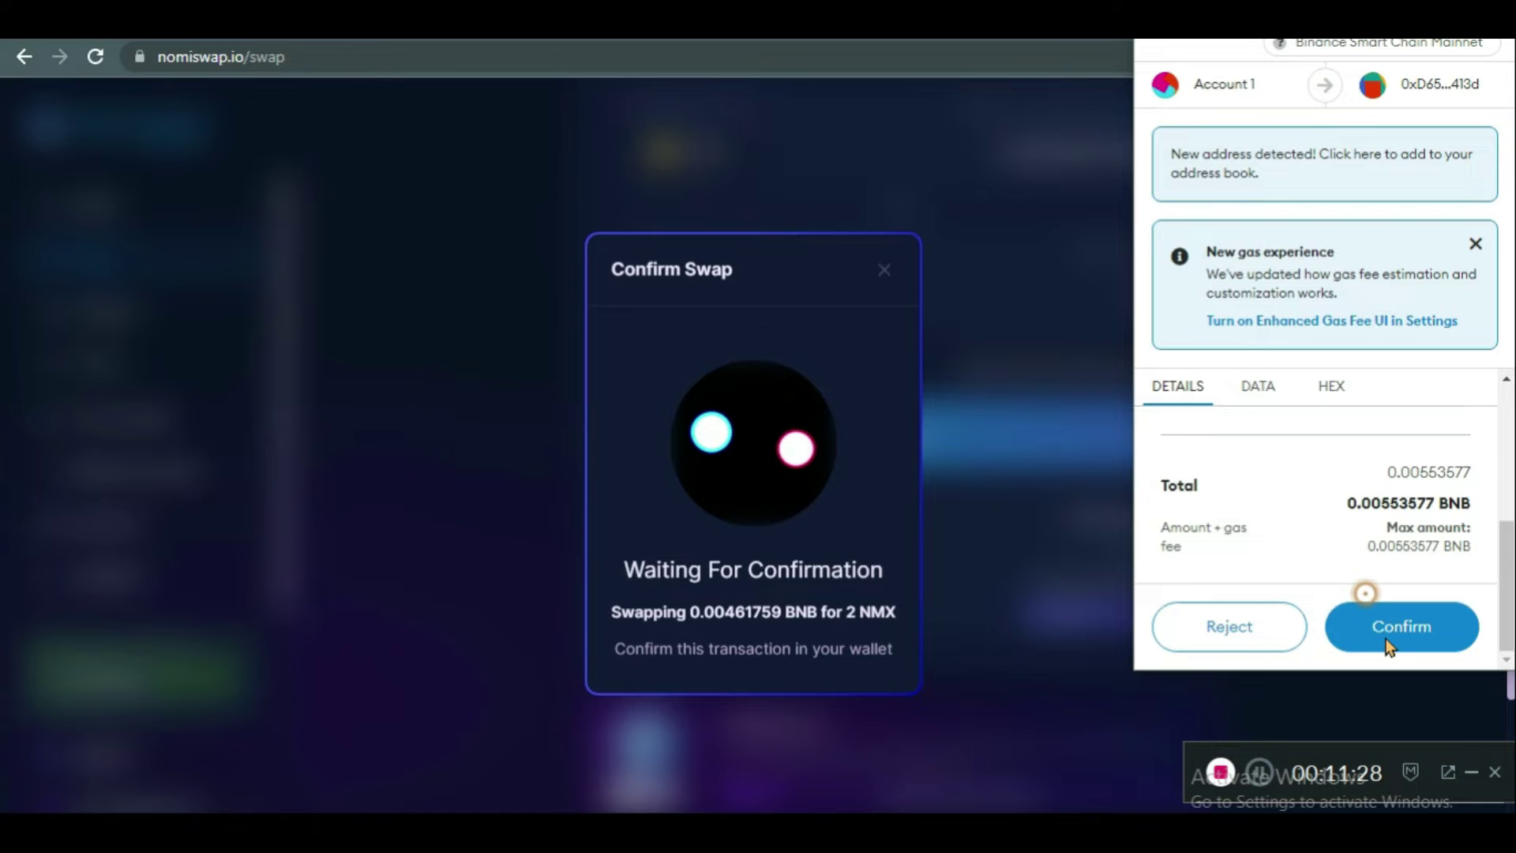
{"action": "left_click", "coordinate": [1395, 639]}
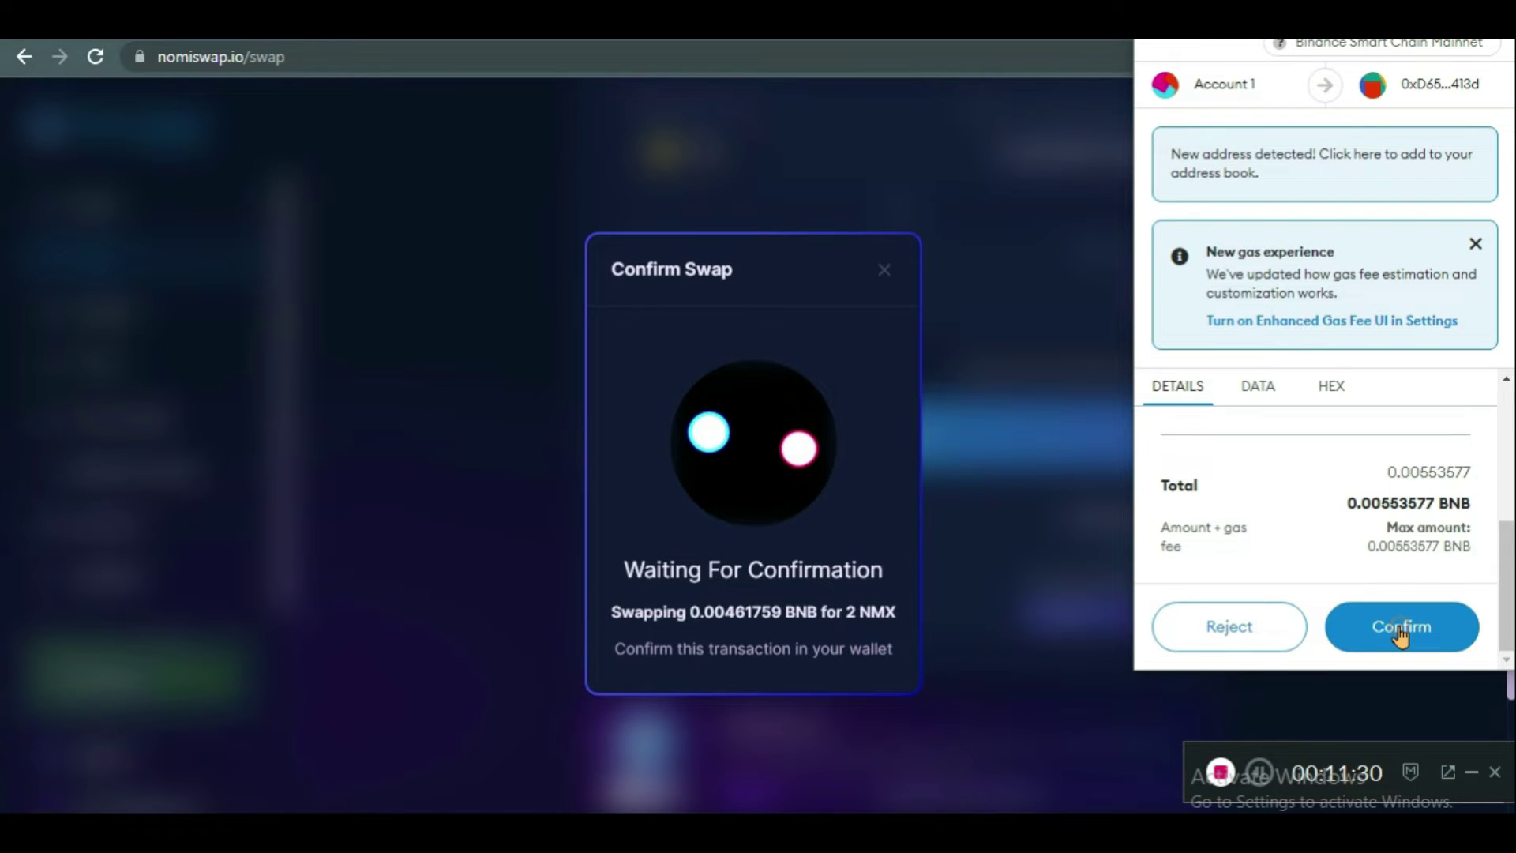
{"action": "left_click", "coordinate": [1399, 632]}
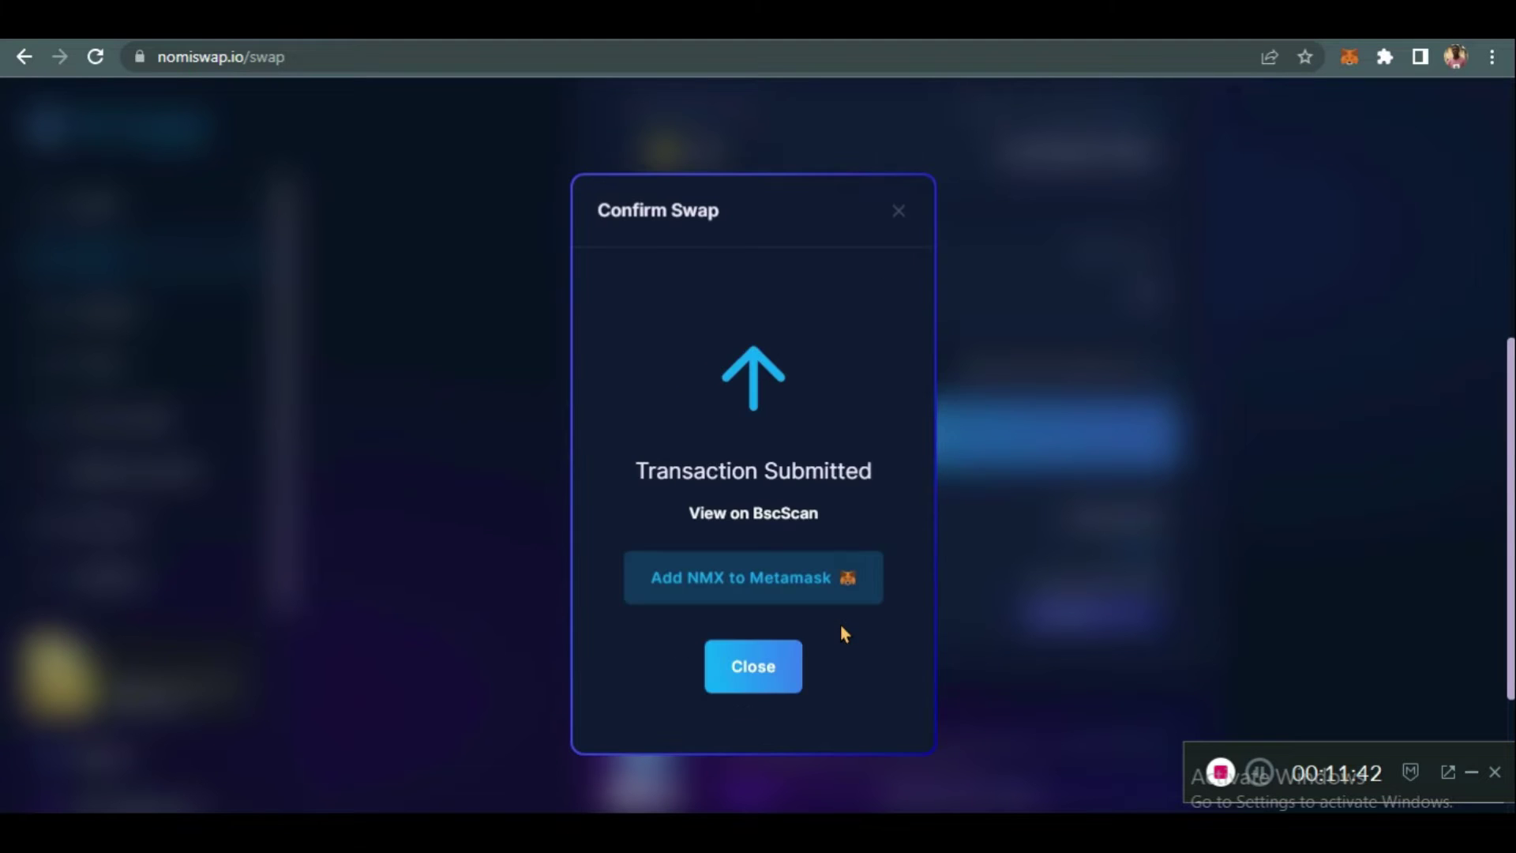
{"action": "left_click", "coordinate": [775, 576]}
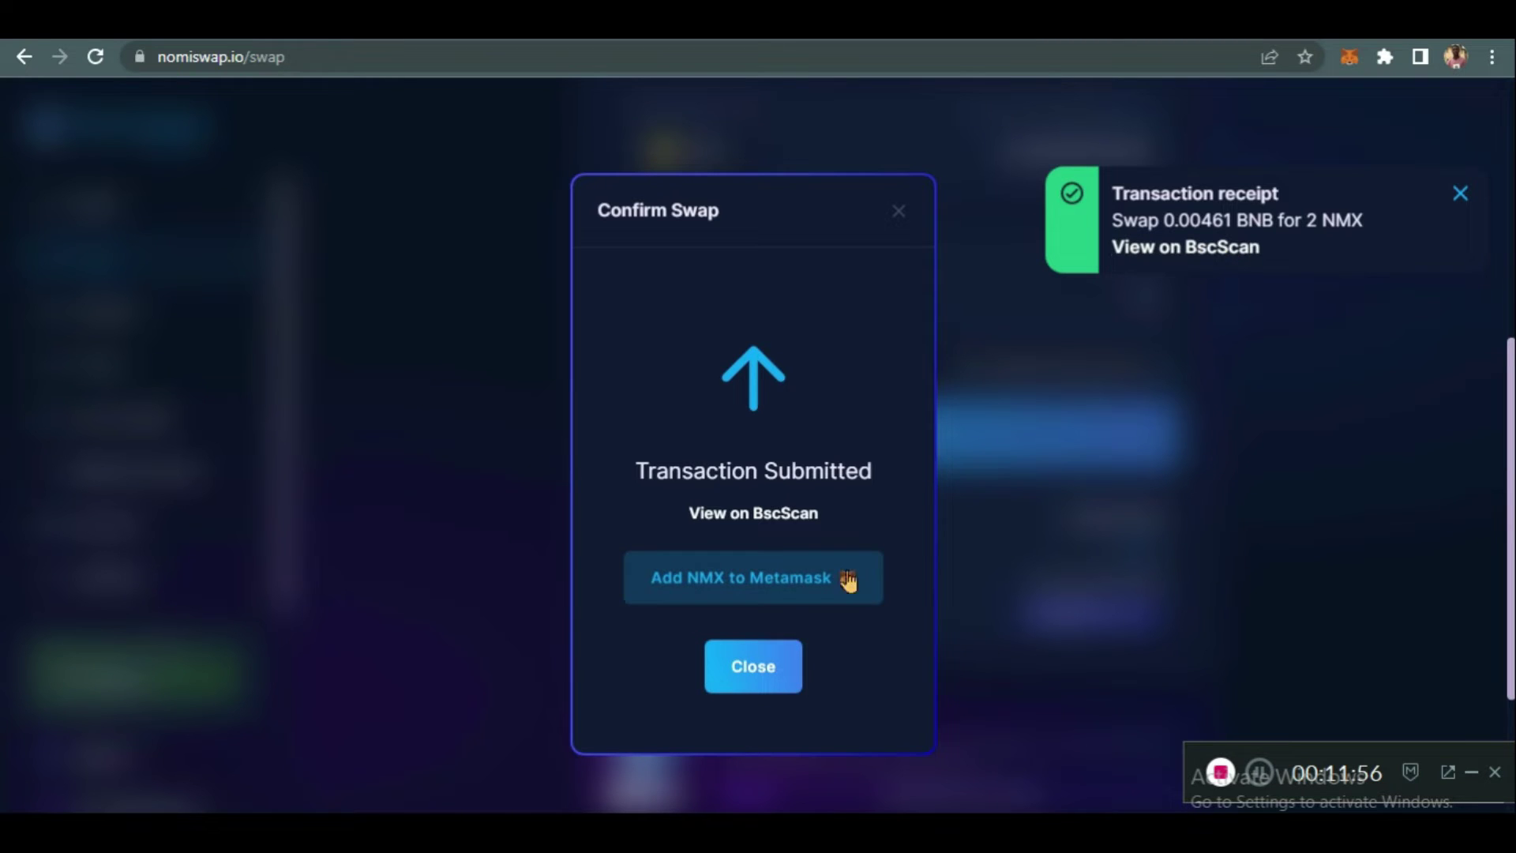
Add the NMX token to MetaMask and close the swap confirmation.
{"action": "left_click", "coordinate": [790, 588]}
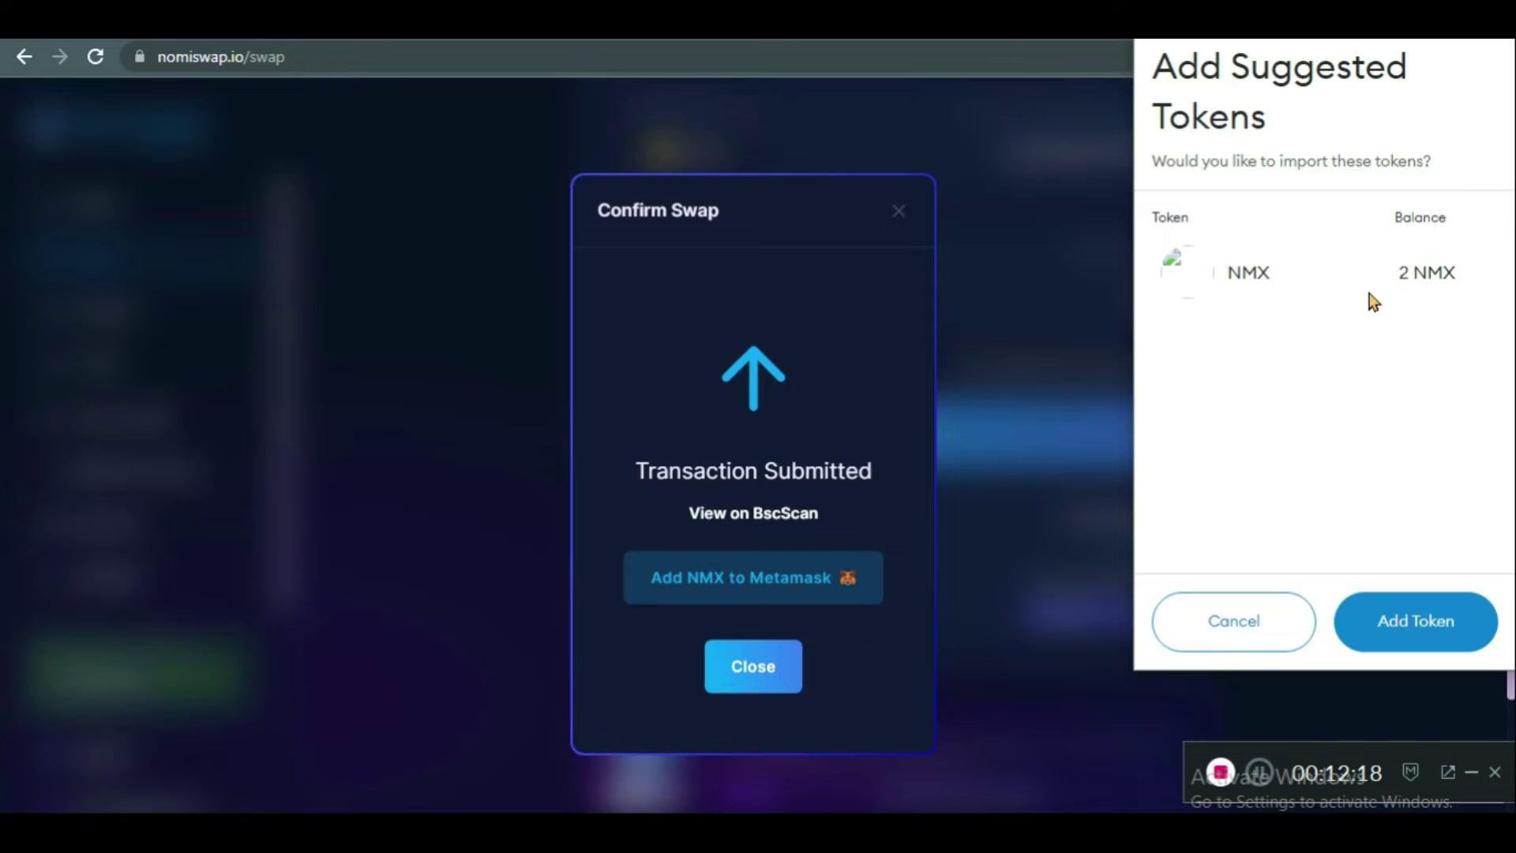
{"action": "left_click", "coordinate": [1417, 628]}
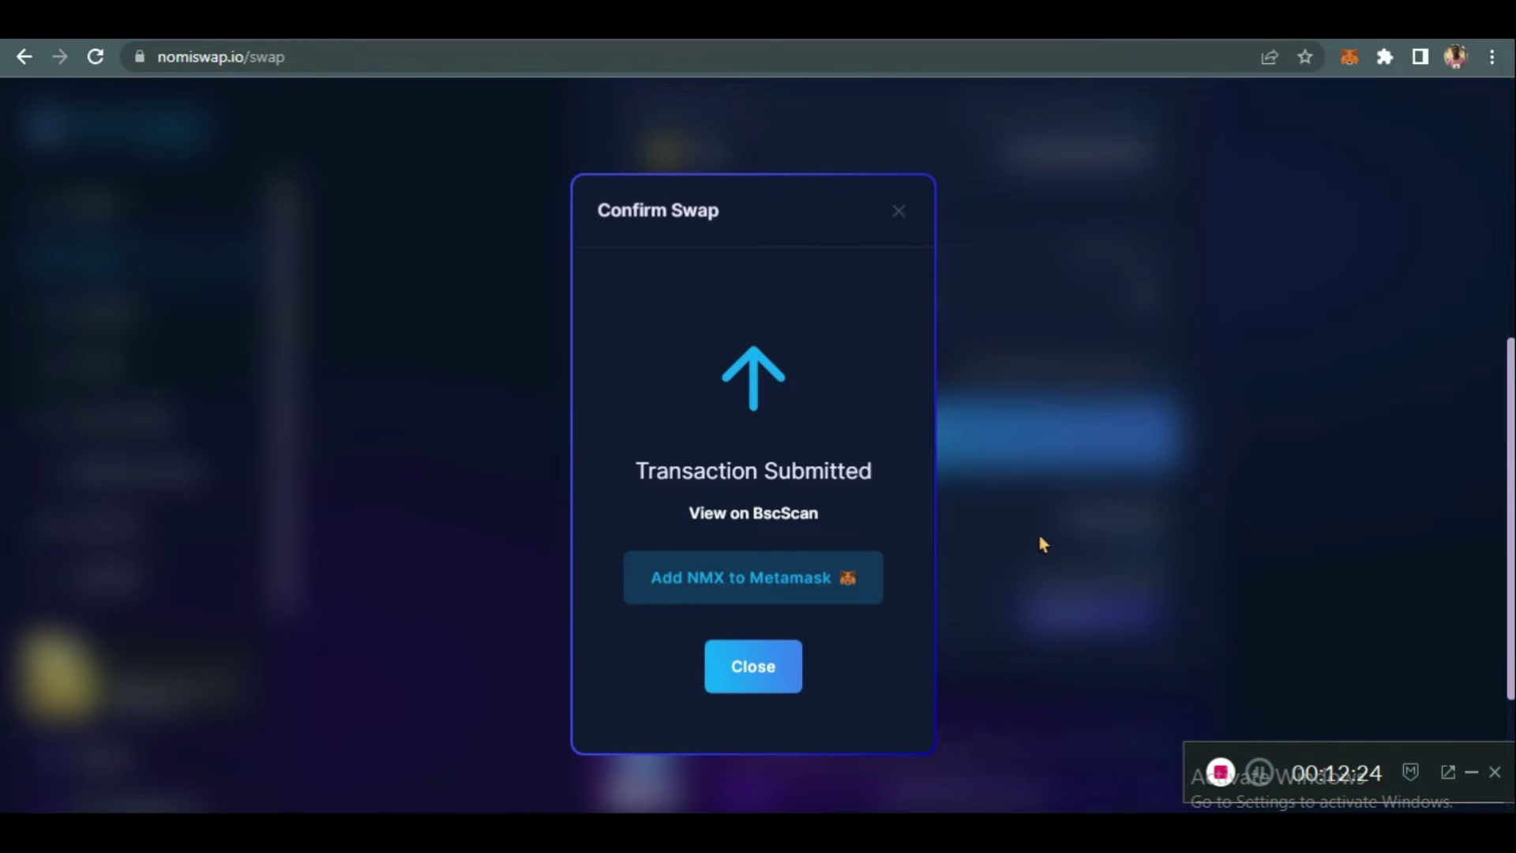
{"action": "left_click", "coordinate": [746, 665]}
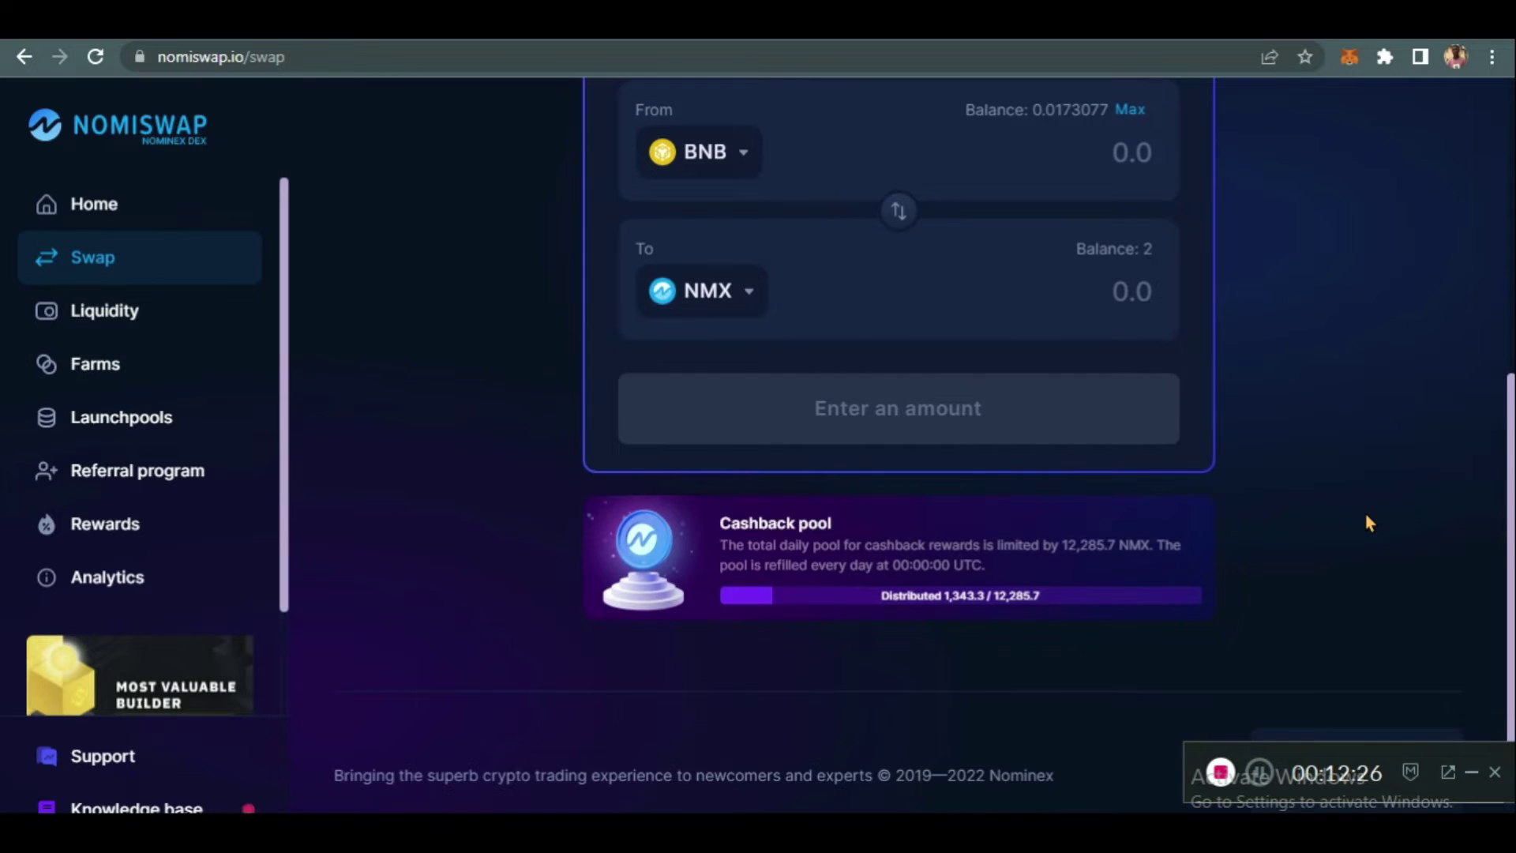
{"action": "scroll", "coordinate": [1369, 524], "scroll_direction": "up", "scroll_amount": 4}
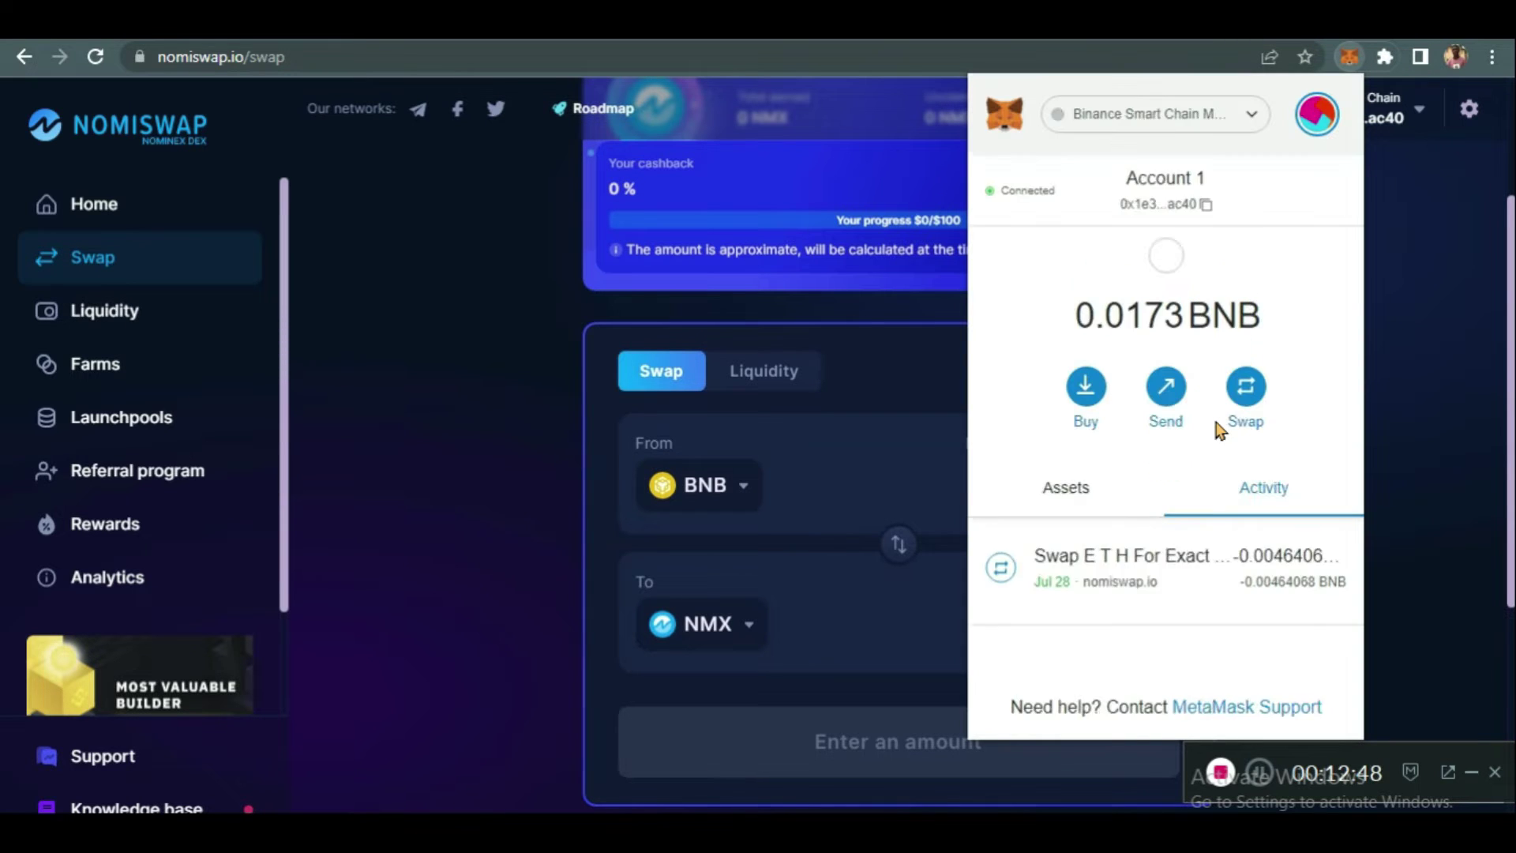
{"action": "left_click", "coordinate": [1078, 505]}
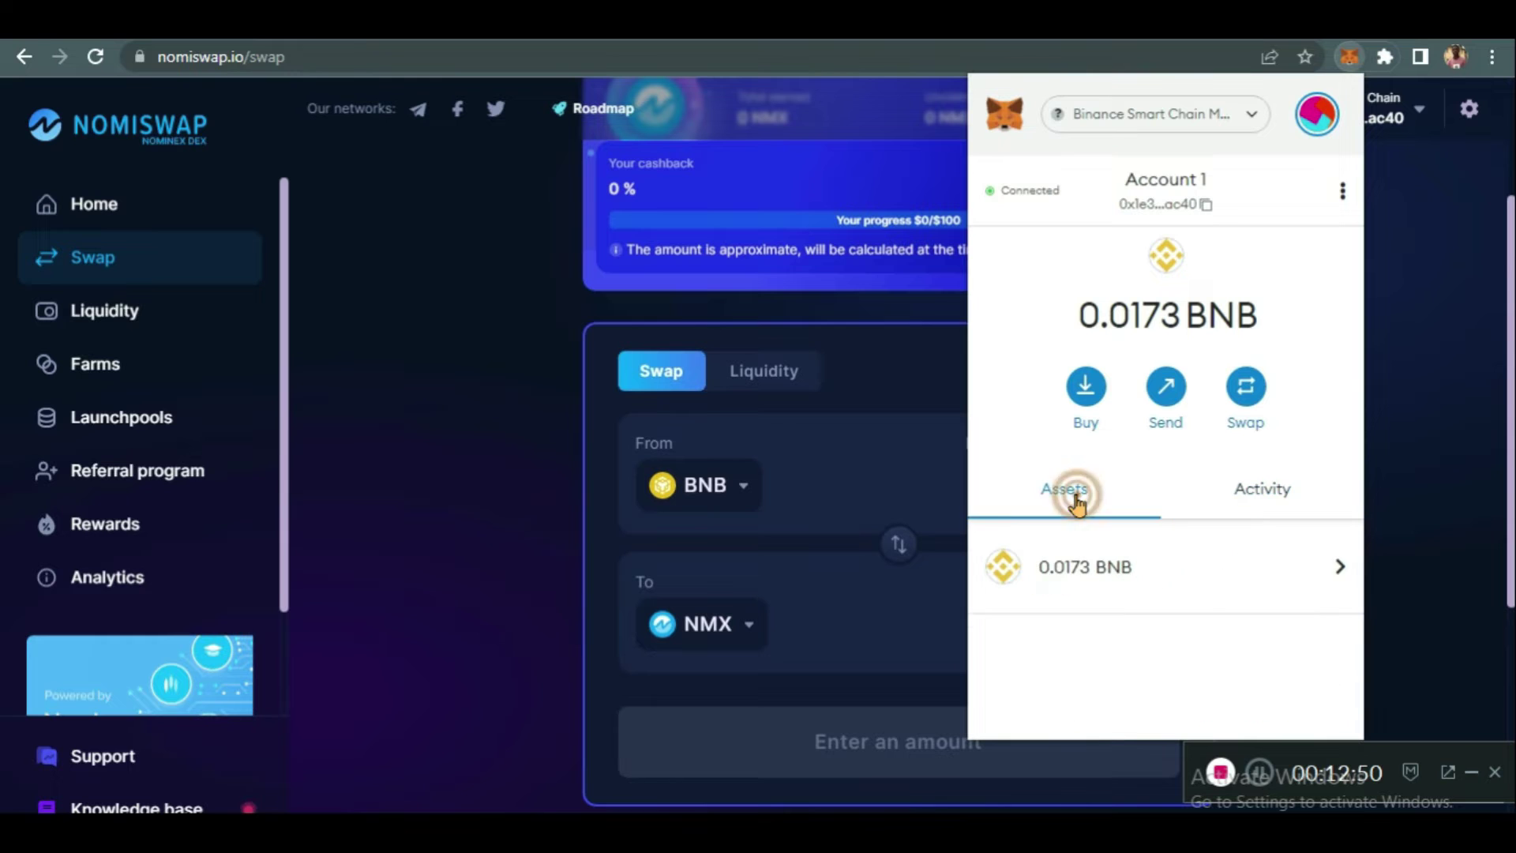
{"action": "scroll", "coordinate": [1136, 632], "scroll_direction": "down", "scroll_amount": 1}
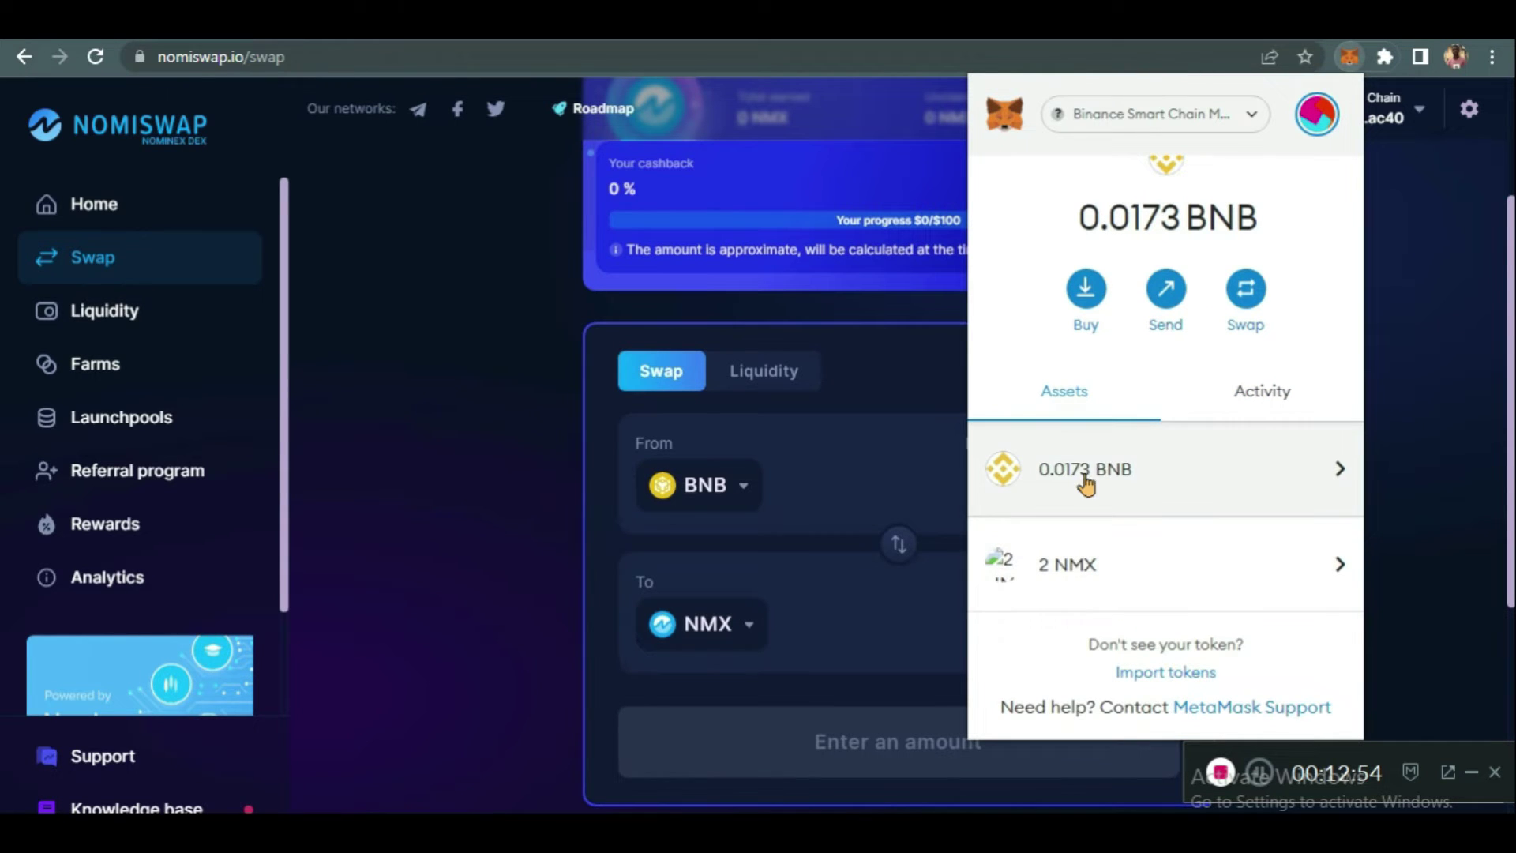
{"action": "left_click", "coordinate": [1442, 422]}
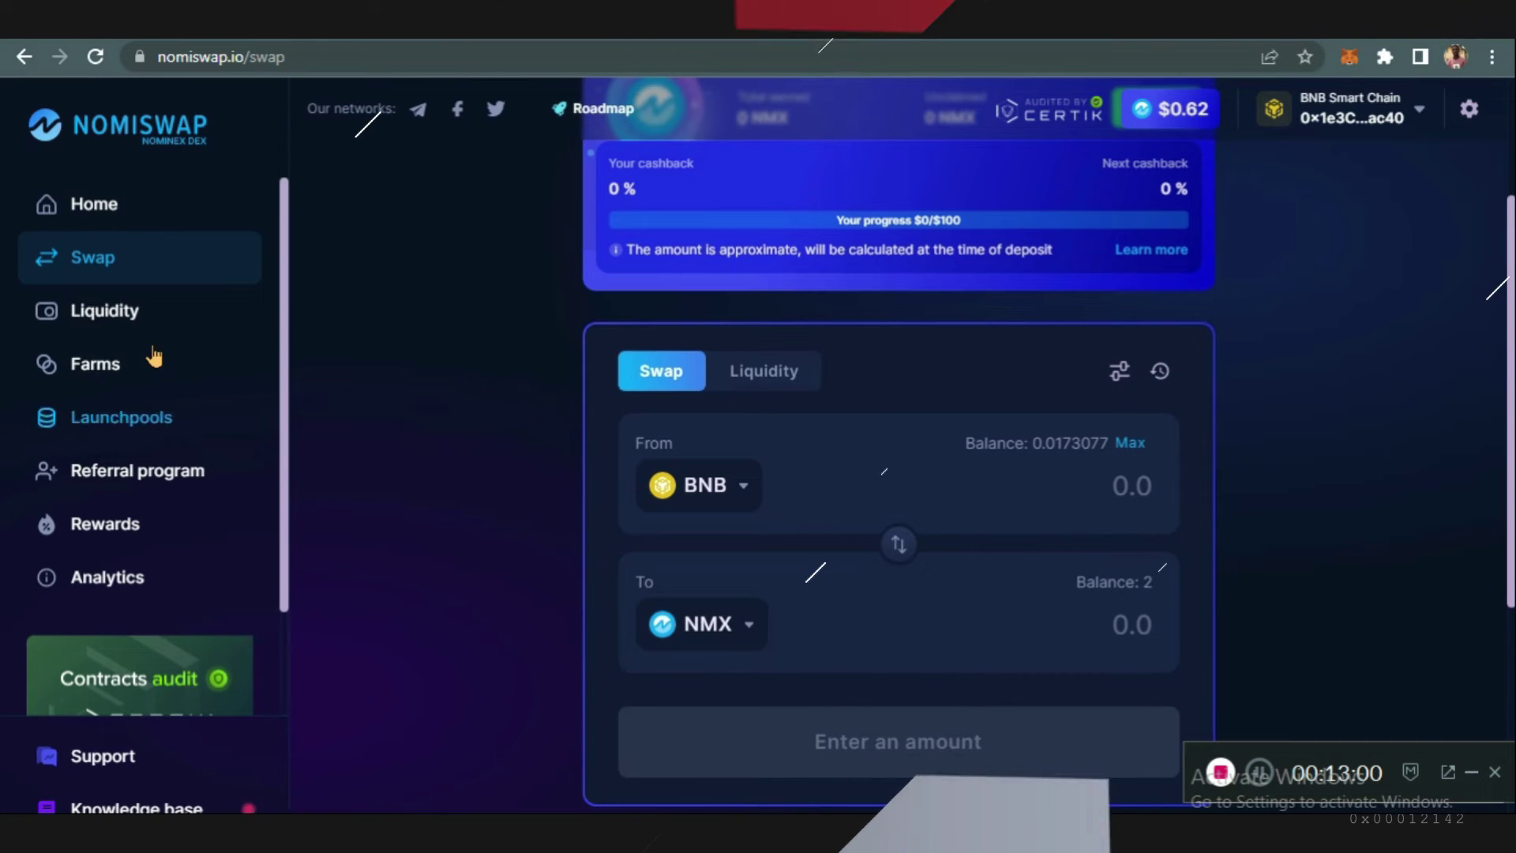
From the empty Liquidity page, start Add Liquidity and bring up the first token list.
{"action": "left_click", "coordinate": [129, 320]}
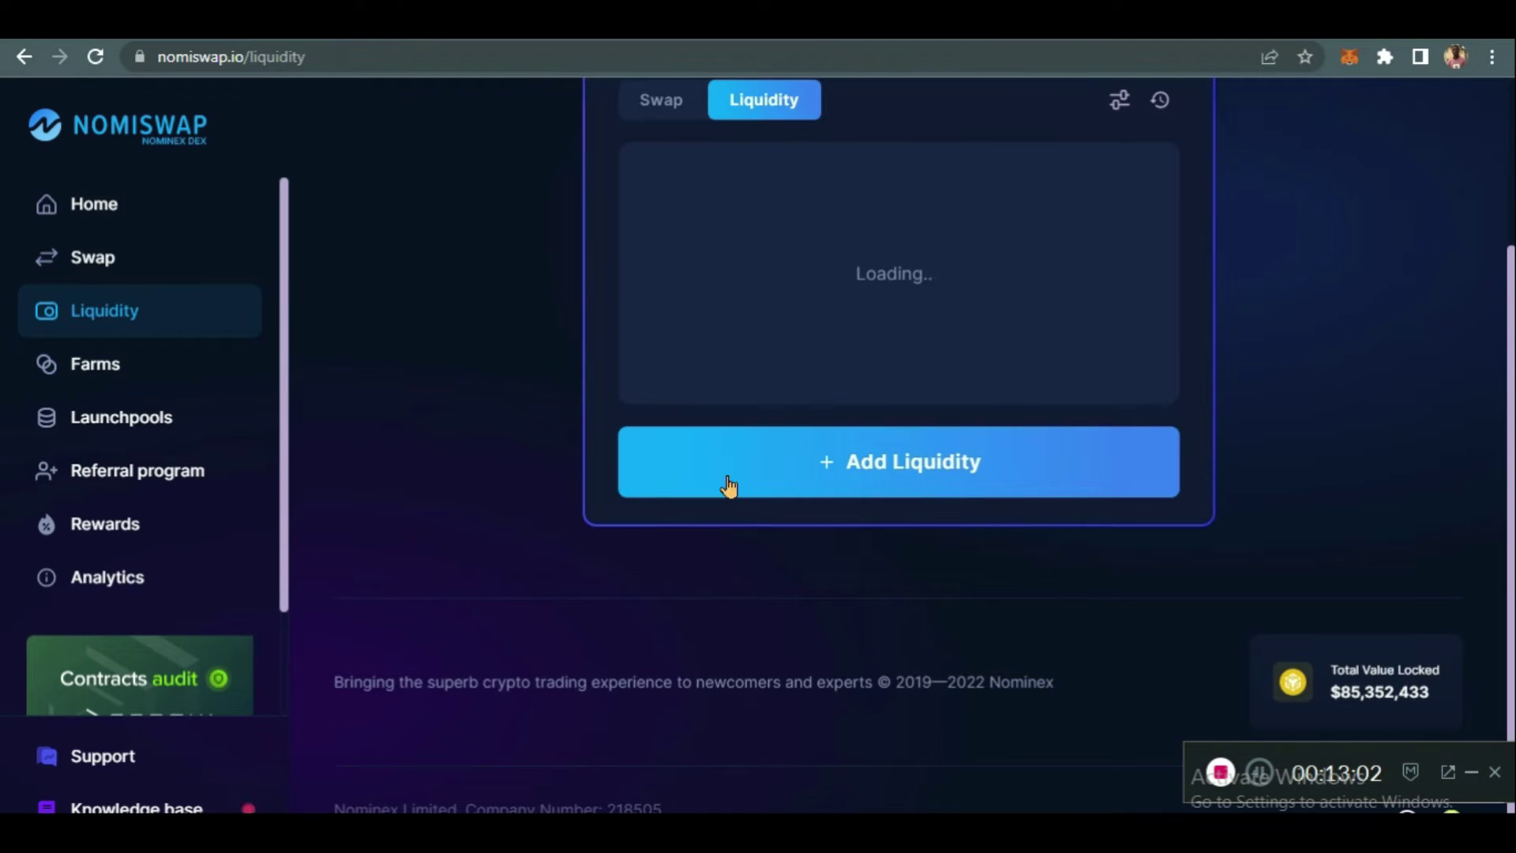
{"action": "scroll", "coordinate": [1396, 410], "scroll_direction": "up", "scroll_amount": 2}
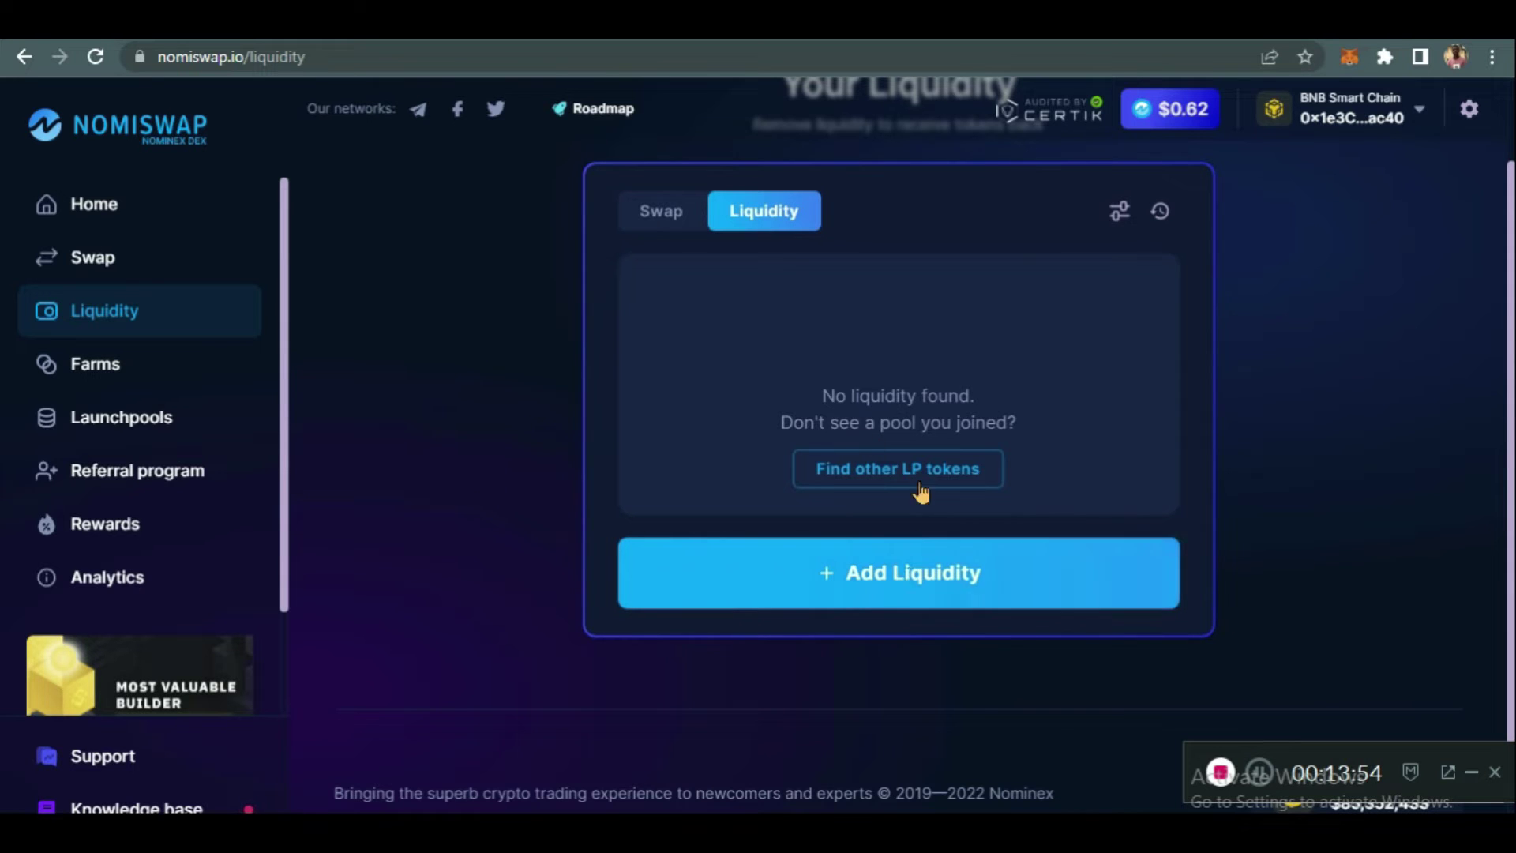
{"action": "left_click", "coordinate": [906, 572]}
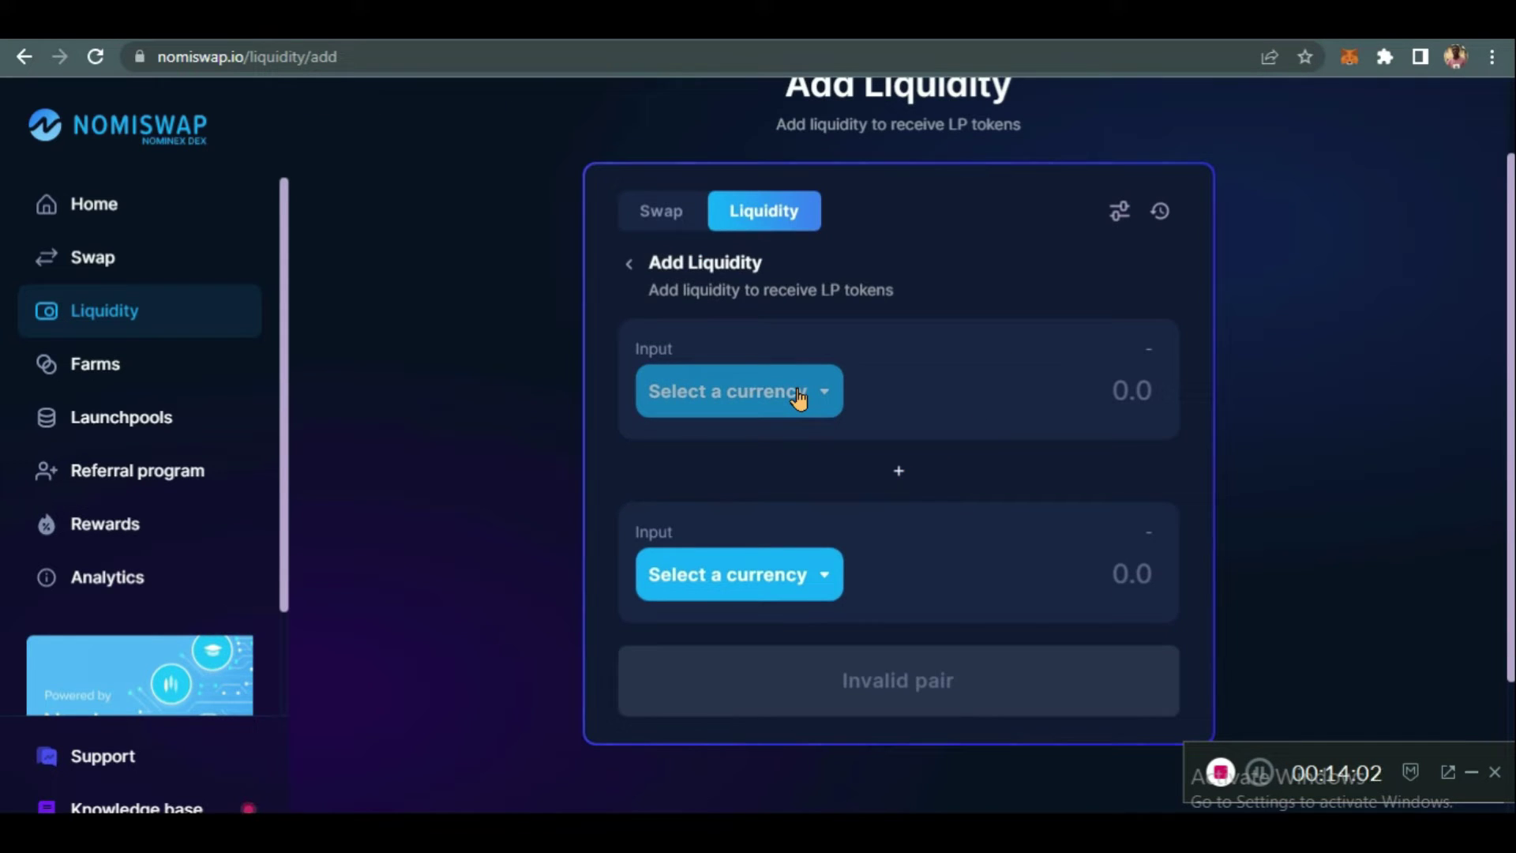
{"action": "left_click", "coordinate": [799, 399]}
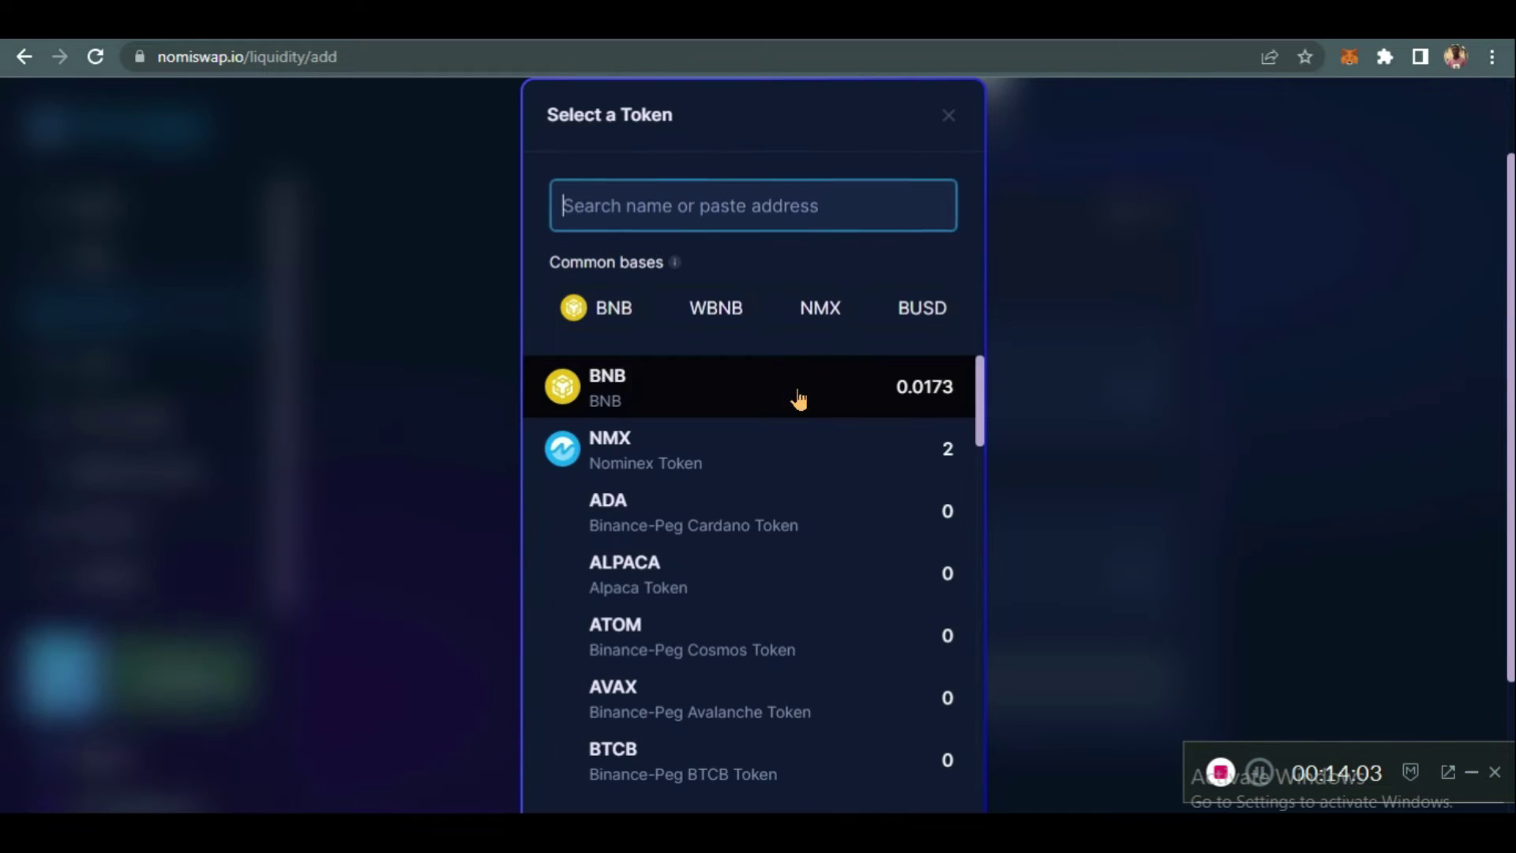
Pair BNB with NMX in the Add Liquidity form, priced at 433.558 NMX per BNB.
{"action": "left_click", "coordinate": [677, 380]}
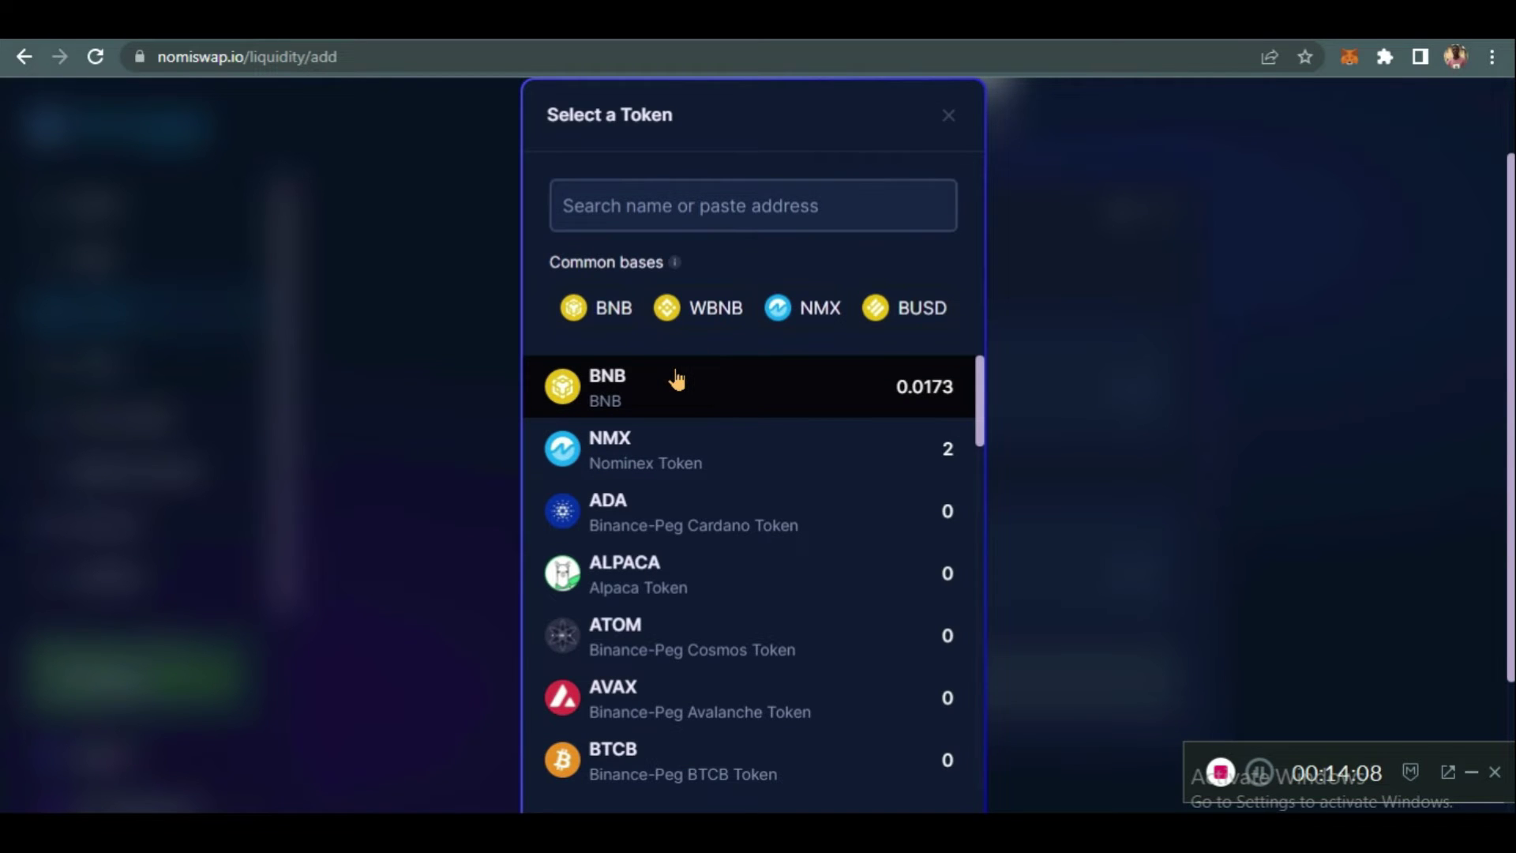
{"action": "left_click", "coordinate": [794, 407]}
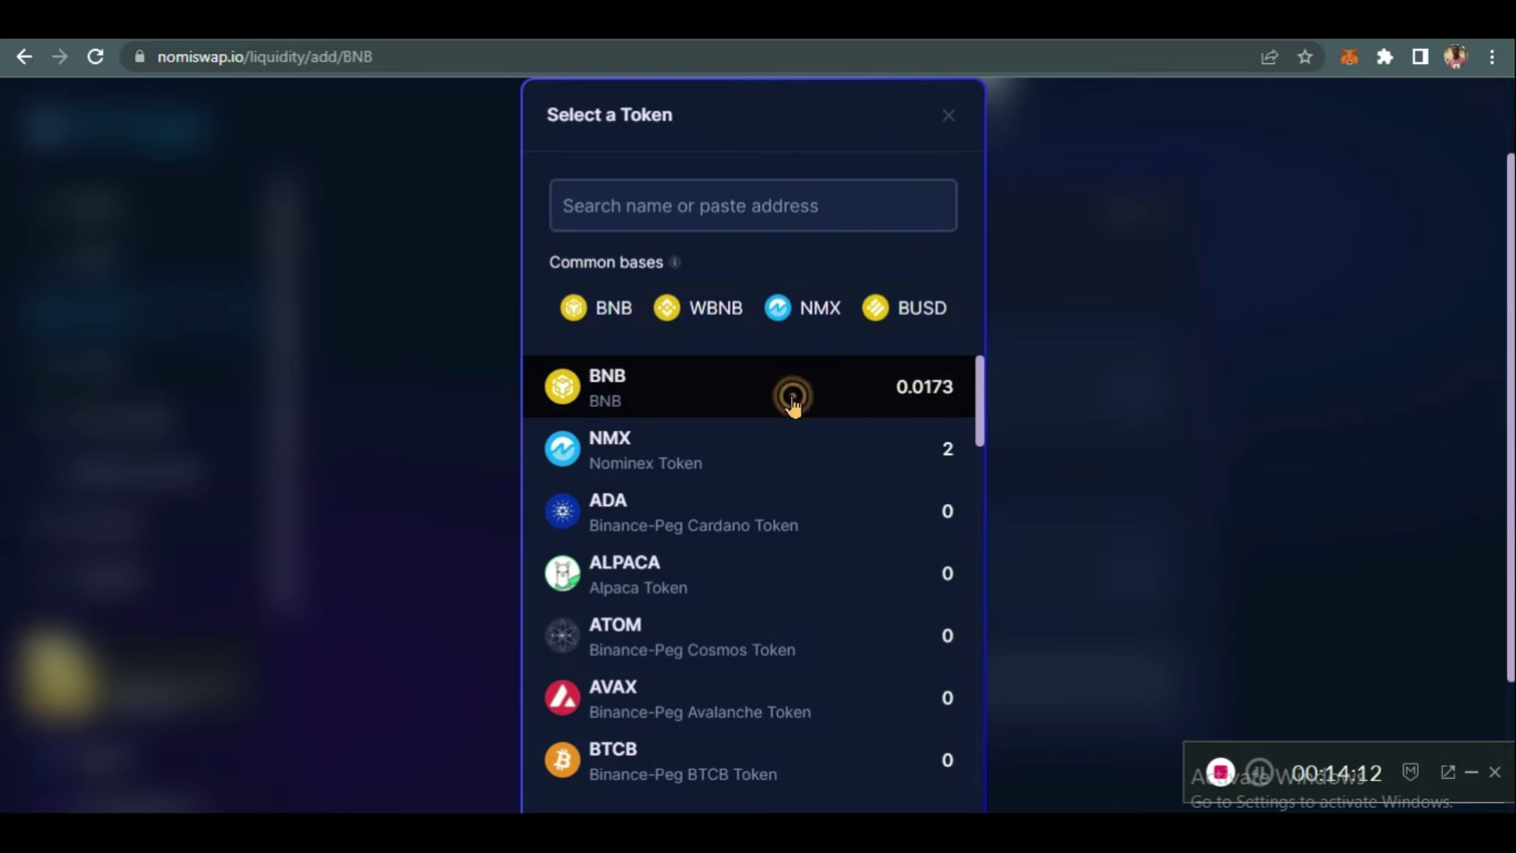
{"action": "left_click", "coordinate": [799, 575]}
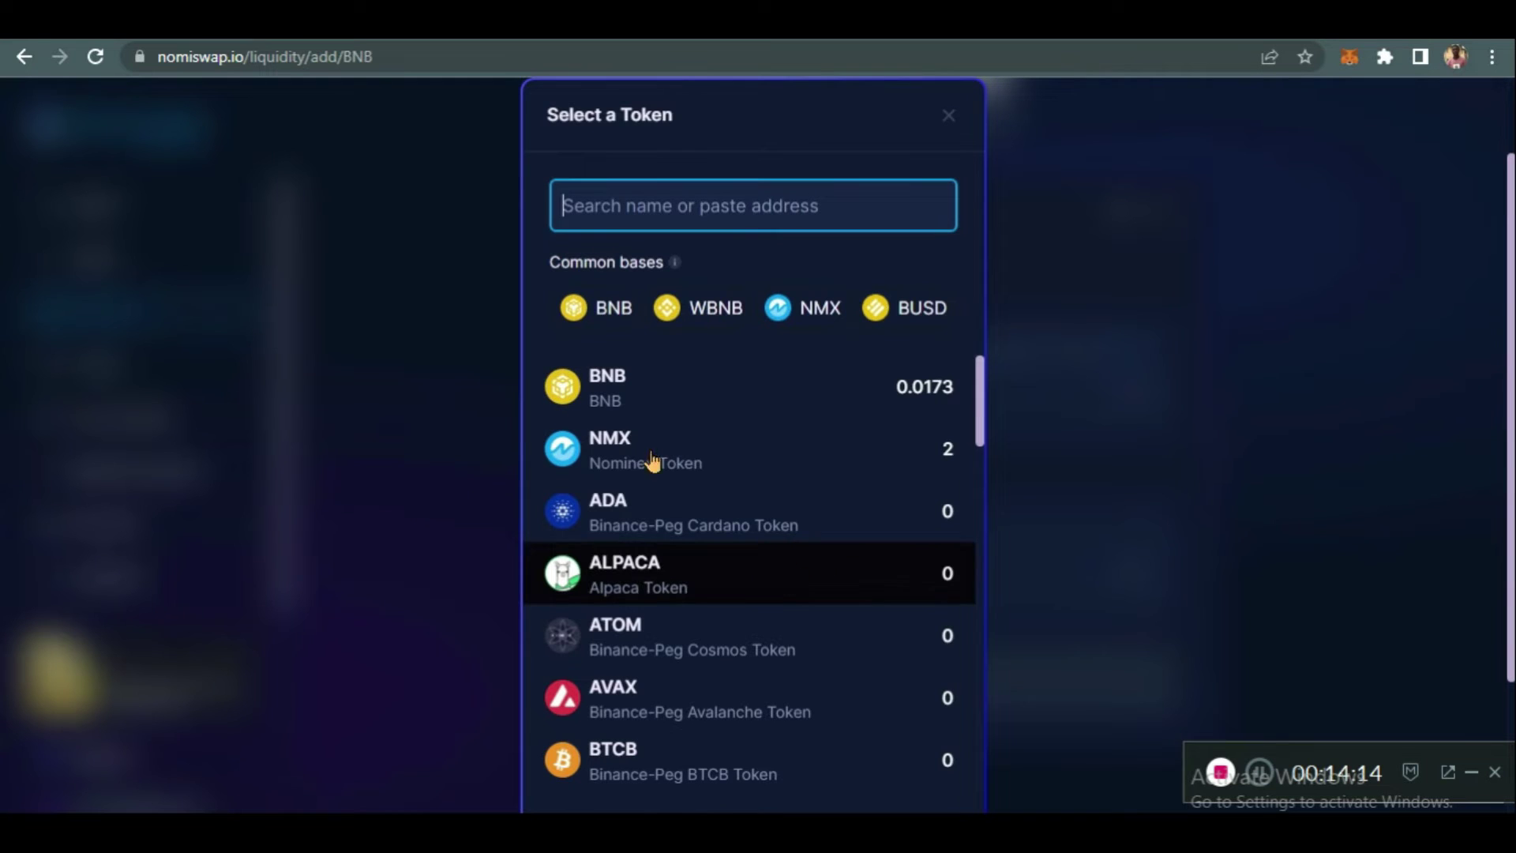
{"action": "left_click", "coordinate": [712, 461]}
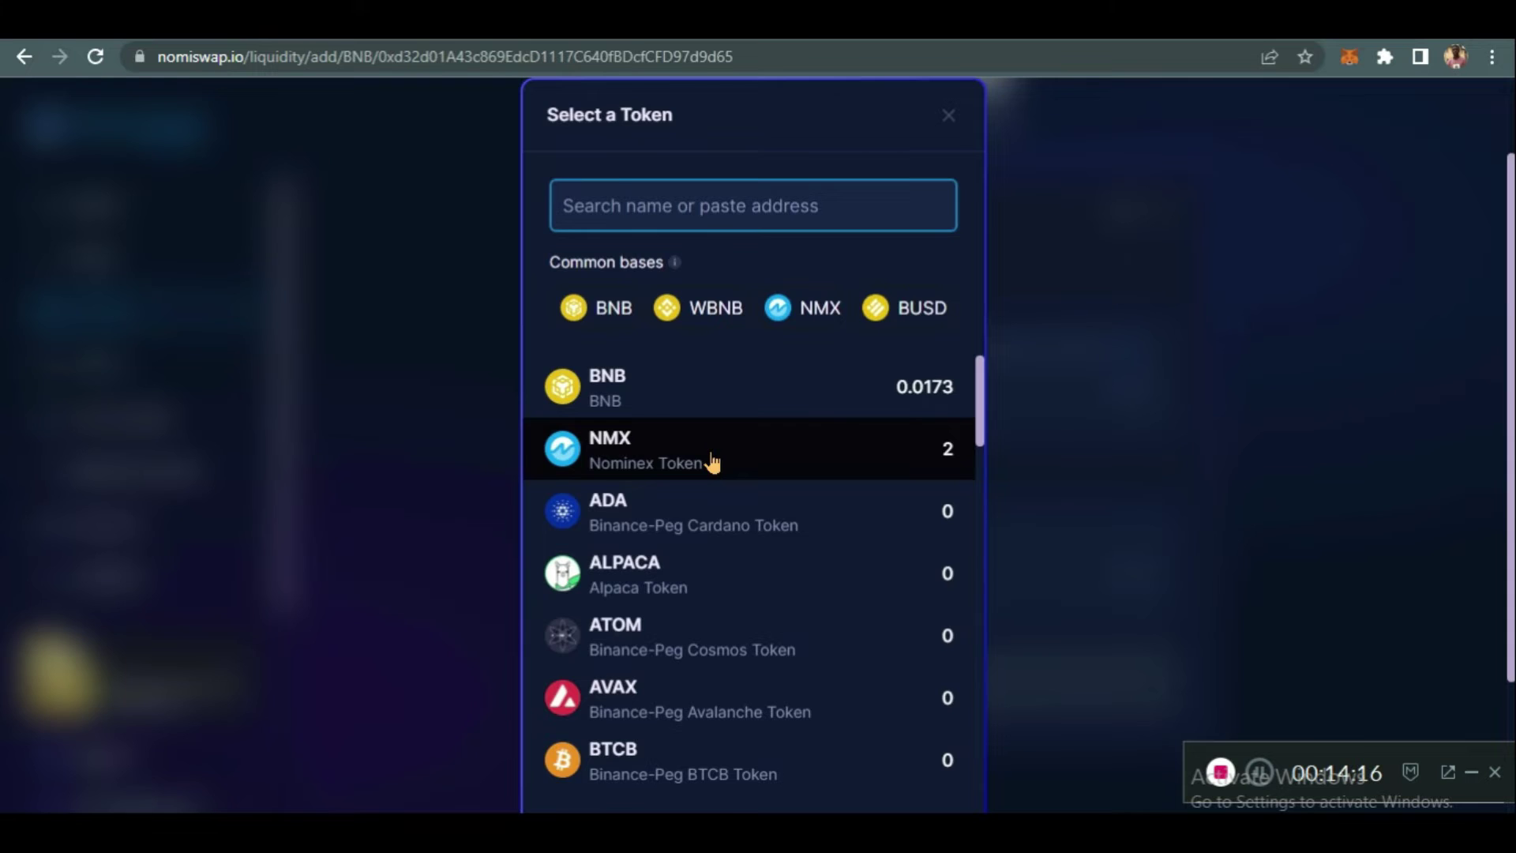
{"action": "scroll", "coordinate": [1166, 423], "scroll_direction": "up", "scroll_amount": 2}
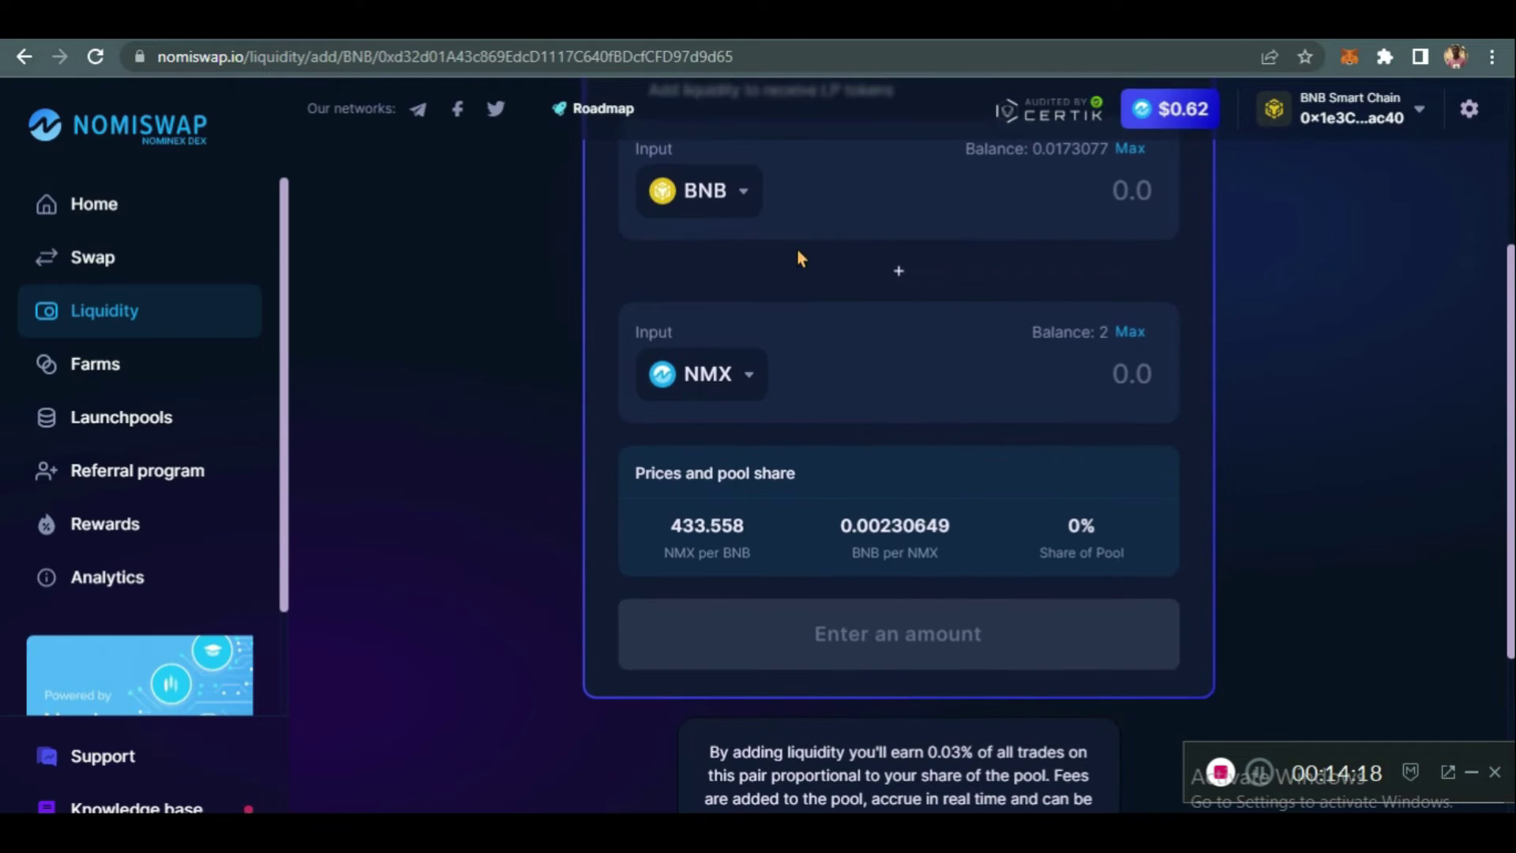
Enter a 1 NMX deposit, which auto-fills 0.0023065 BNB.
{"action": "left_click", "coordinate": [1126, 377]}
{"action": "type", "text": "1"}
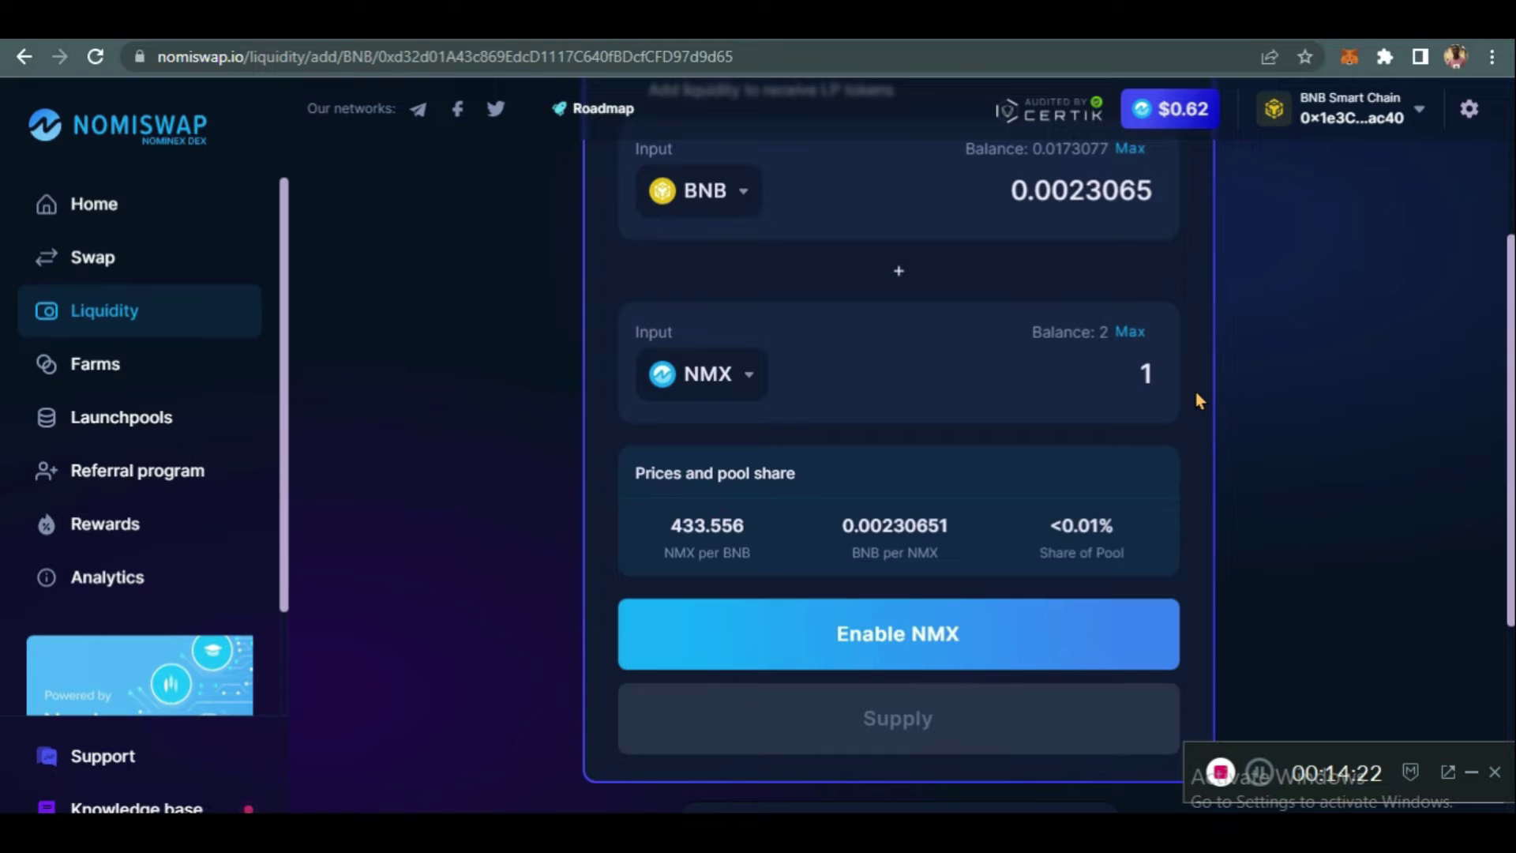
{"action": "scroll", "coordinate": [1195, 390], "scroll_direction": "up", "scroll_amount": 1}
{"action": "scroll", "coordinate": [1196, 390], "scroll_direction": "up", "scroll_amount": 1}
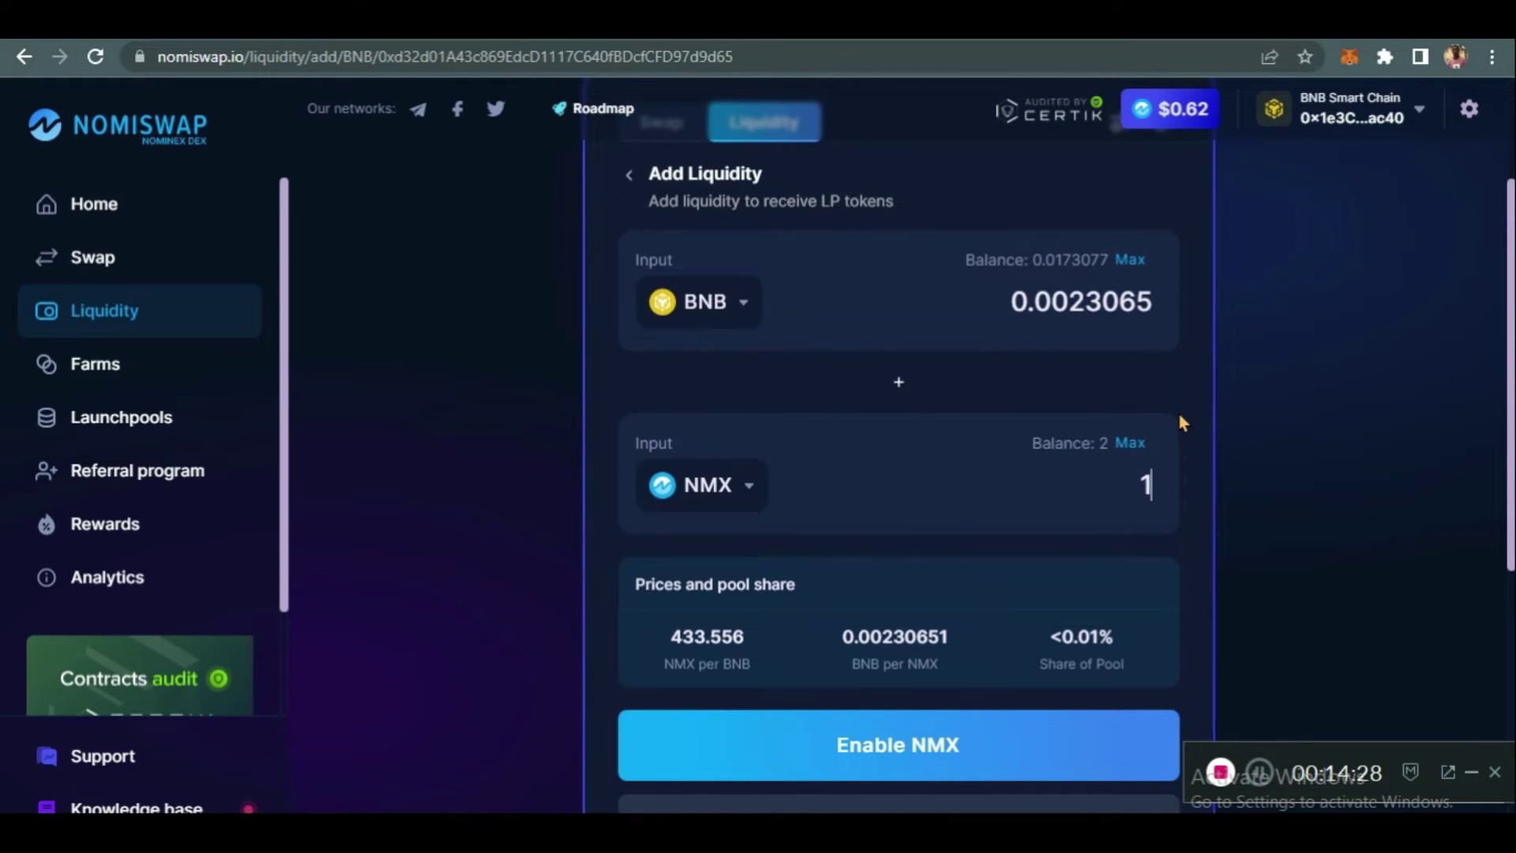
{"action": "scroll", "coordinate": [1179, 419], "scroll_direction": "down", "scroll_amount": 1}
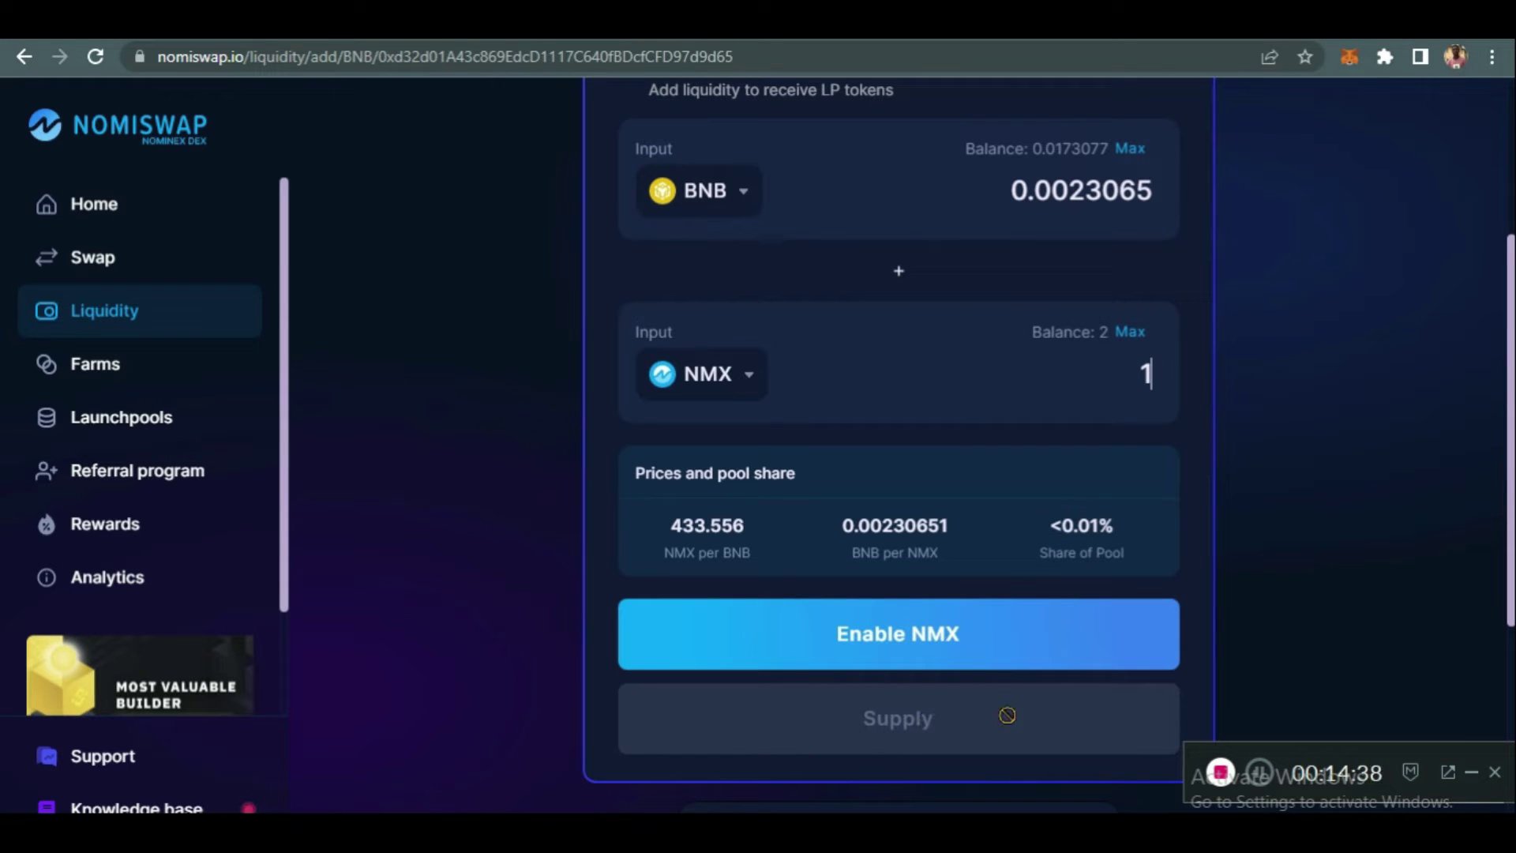
Enable NMX by granting spending permission in MetaMask, then review the 0.0023065 BNB + 1 NMX deposit.
{"action": "left_click", "coordinate": [972, 646]}
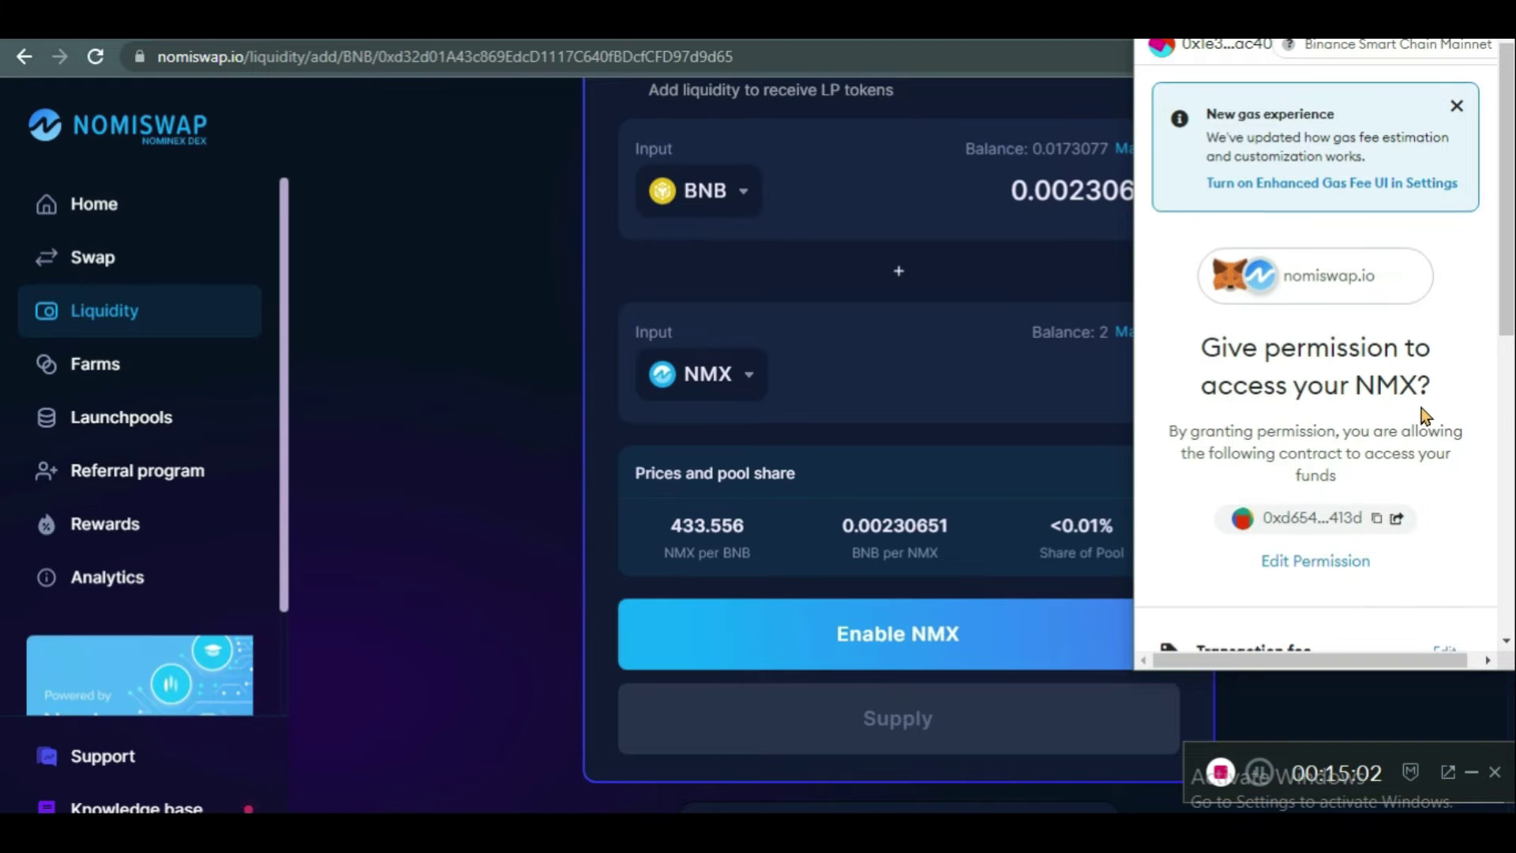
{"action": "scroll", "coordinate": [1420, 411], "scroll_direction": "down", "scroll_amount": 8}
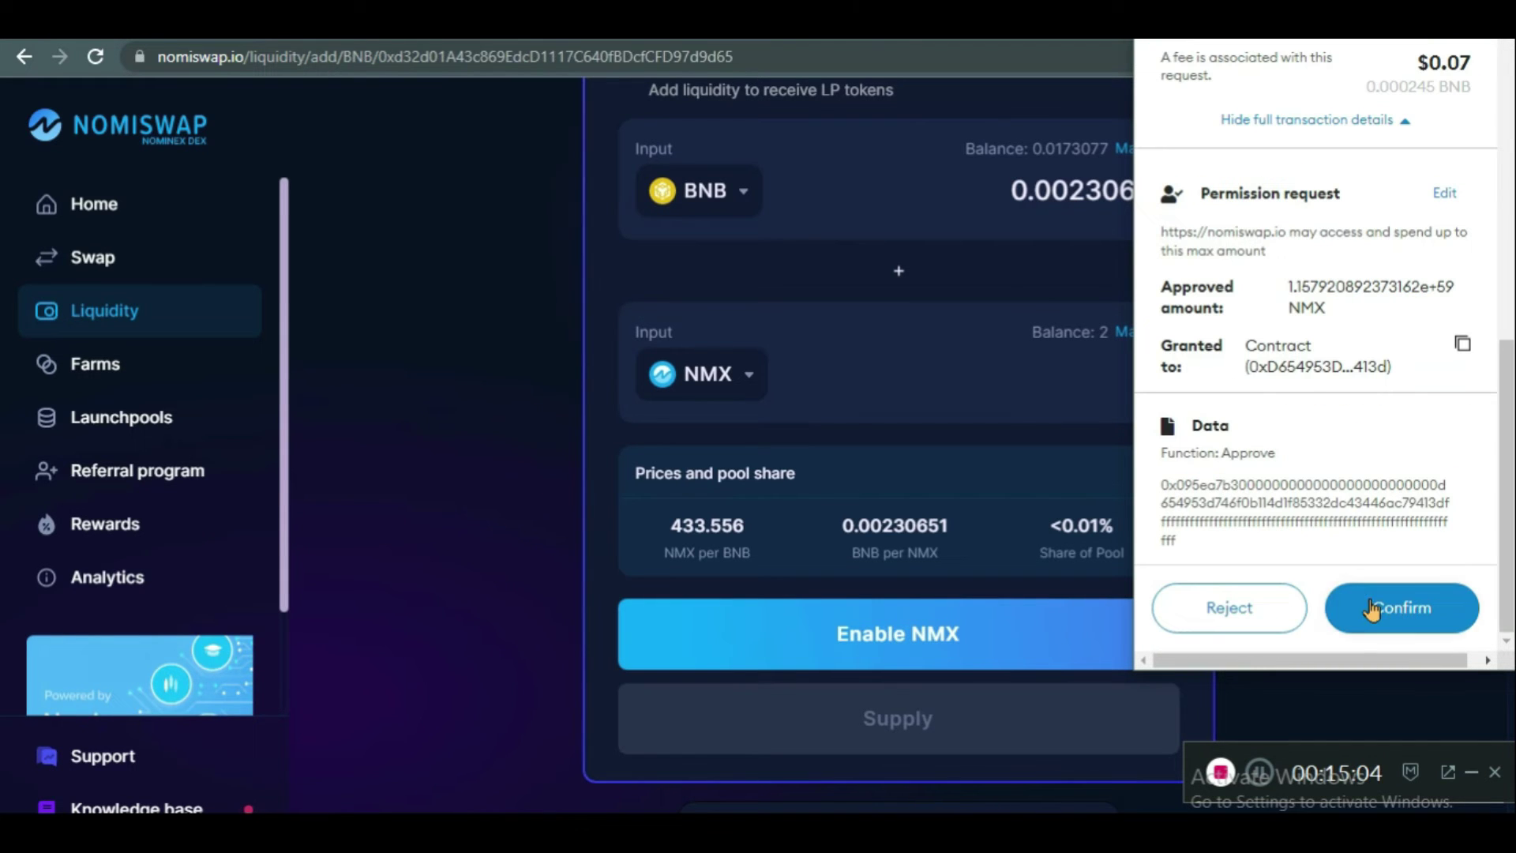
{"action": "left_click", "coordinate": [1378, 609]}
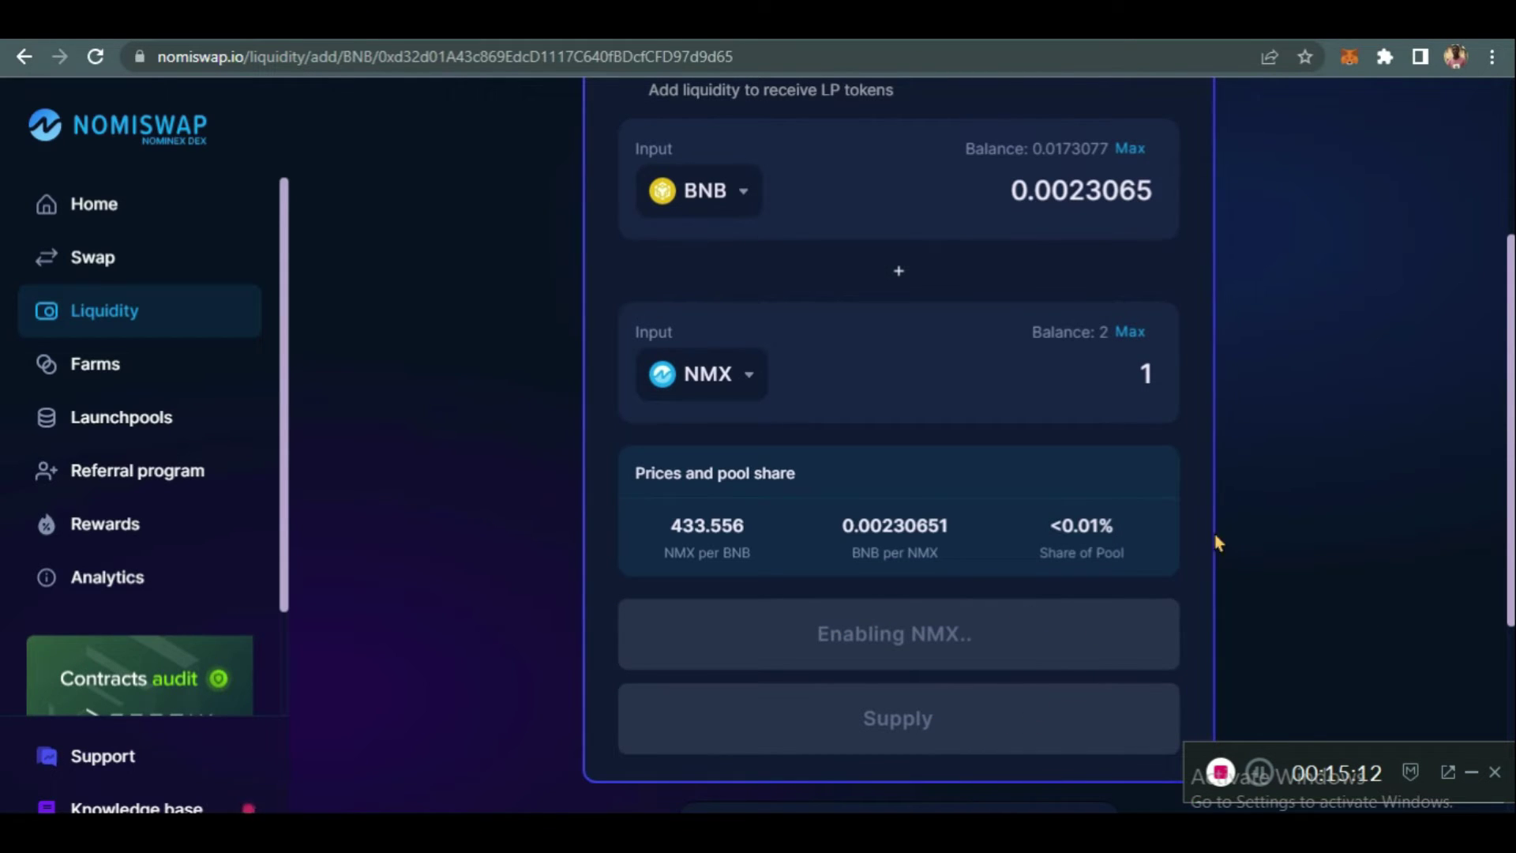
{"action": "scroll", "coordinate": [1229, 521], "scroll_direction": "down", "scroll_amount": 1}
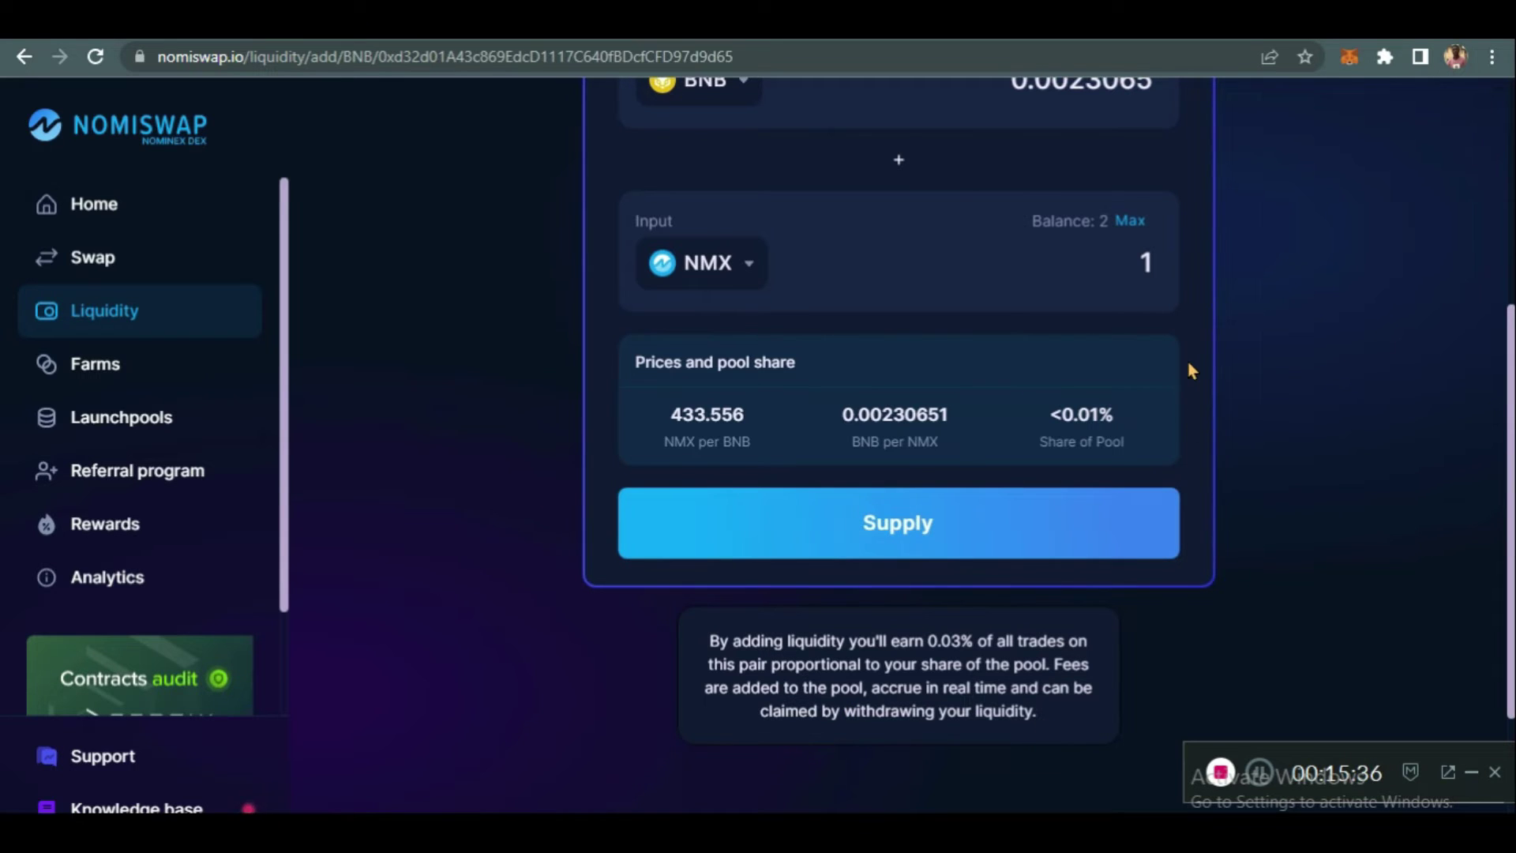
{"action": "left_click", "coordinate": [1034, 534]}
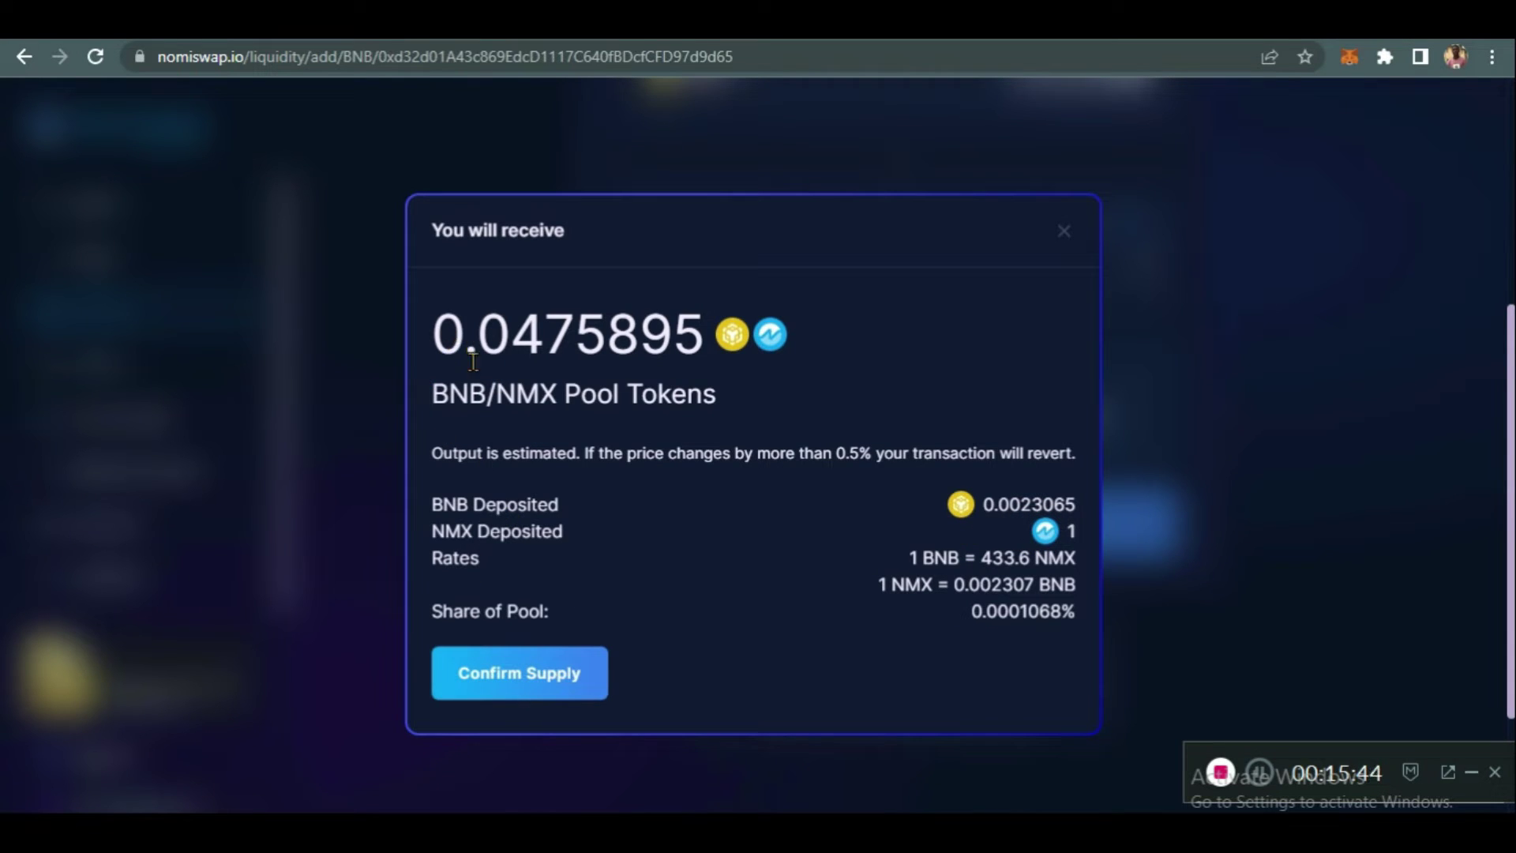
Confirm supplying 0.0023065 BNB and 1 NMX for 0.0475895 BNB/NMX Pool Tokens.
{"action": "left_click_drag", "start_coordinate": [436, 332], "coordinate": [690, 342]}
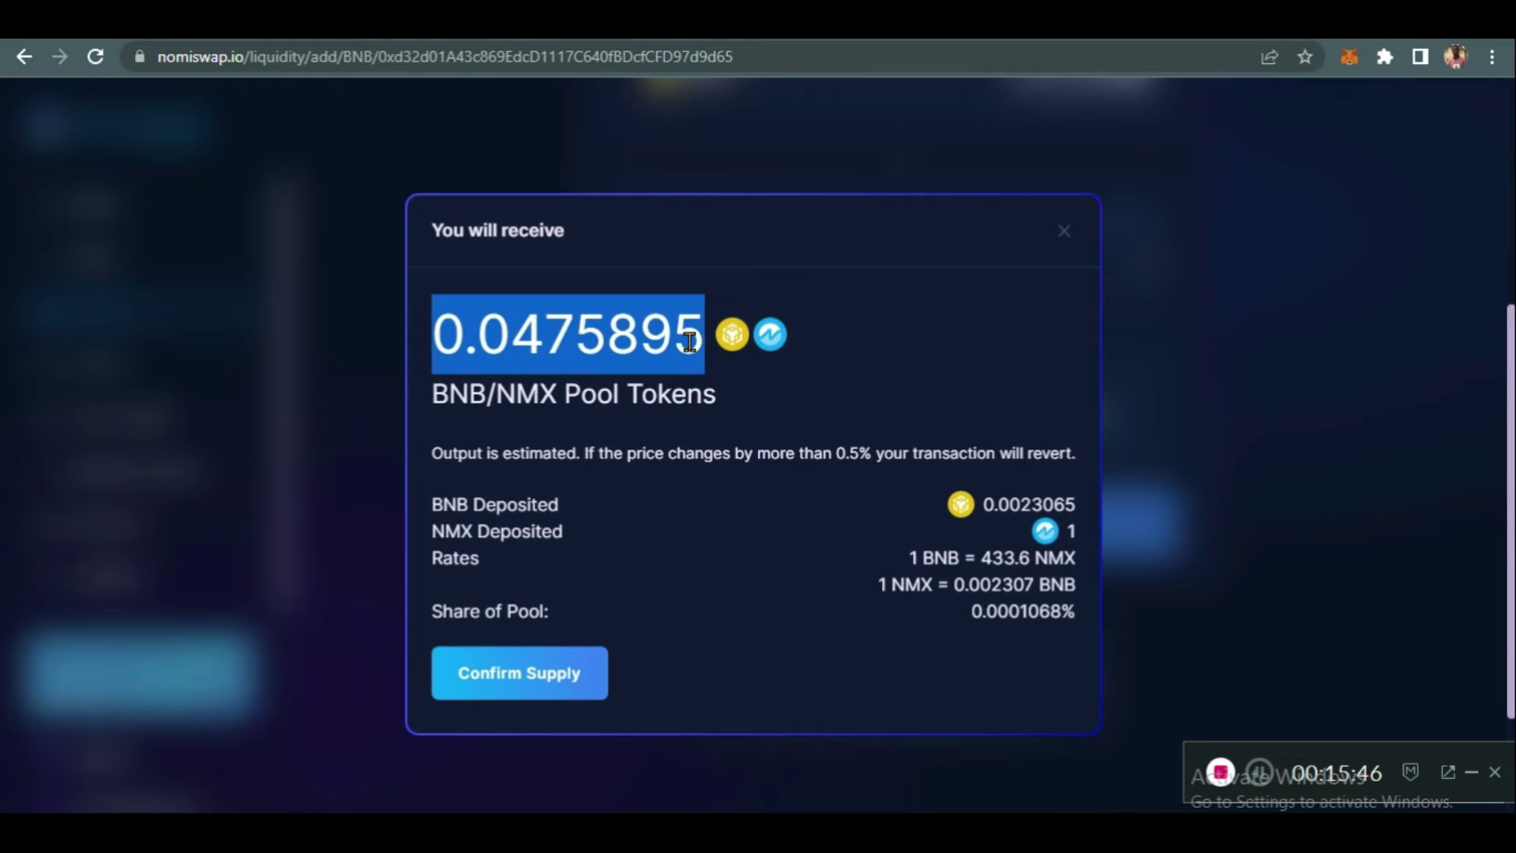
{"action": "left_click", "coordinate": [868, 334]}
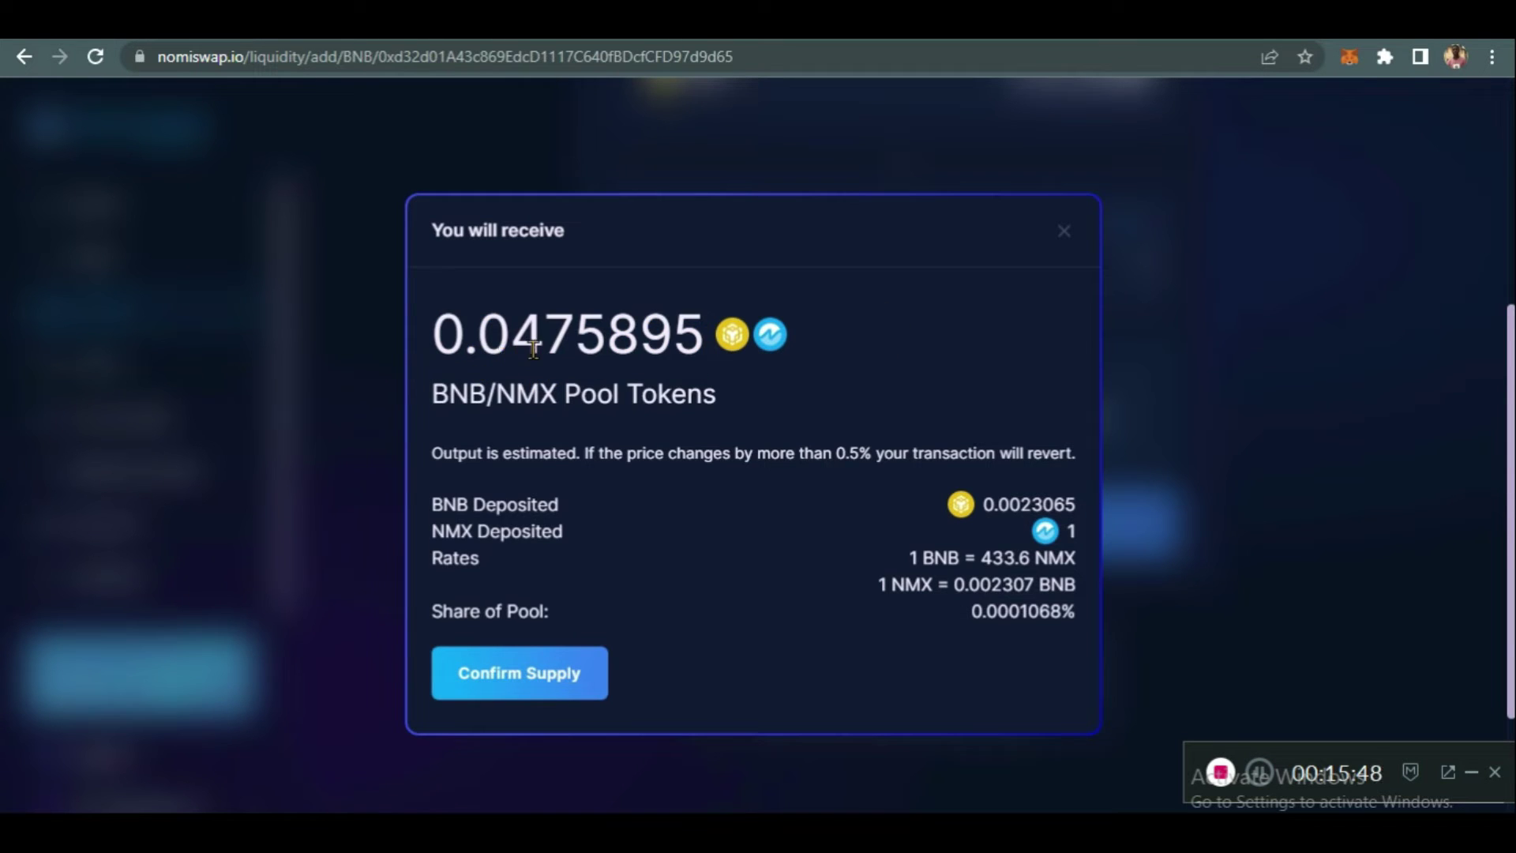
{"action": "left_click", "coordinate": [545, 683]}
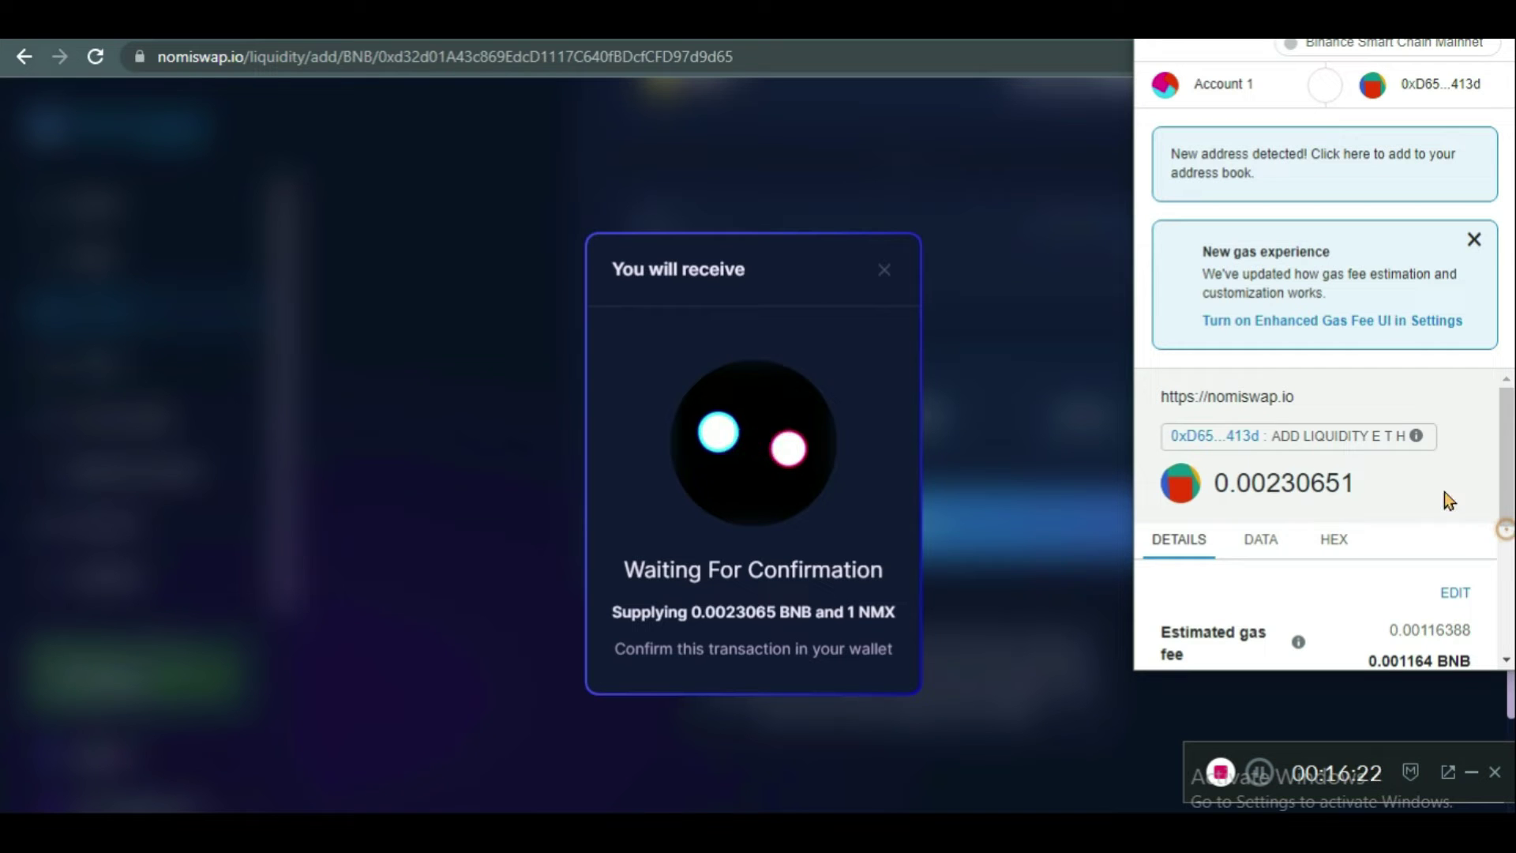
Check the gas fee and total in MetaMask and approve the add-liquidity transaction.
{"action": "scroll", "coordinate": [1374, 508], "scroll_direction": "down", "scroll_amount": 2}
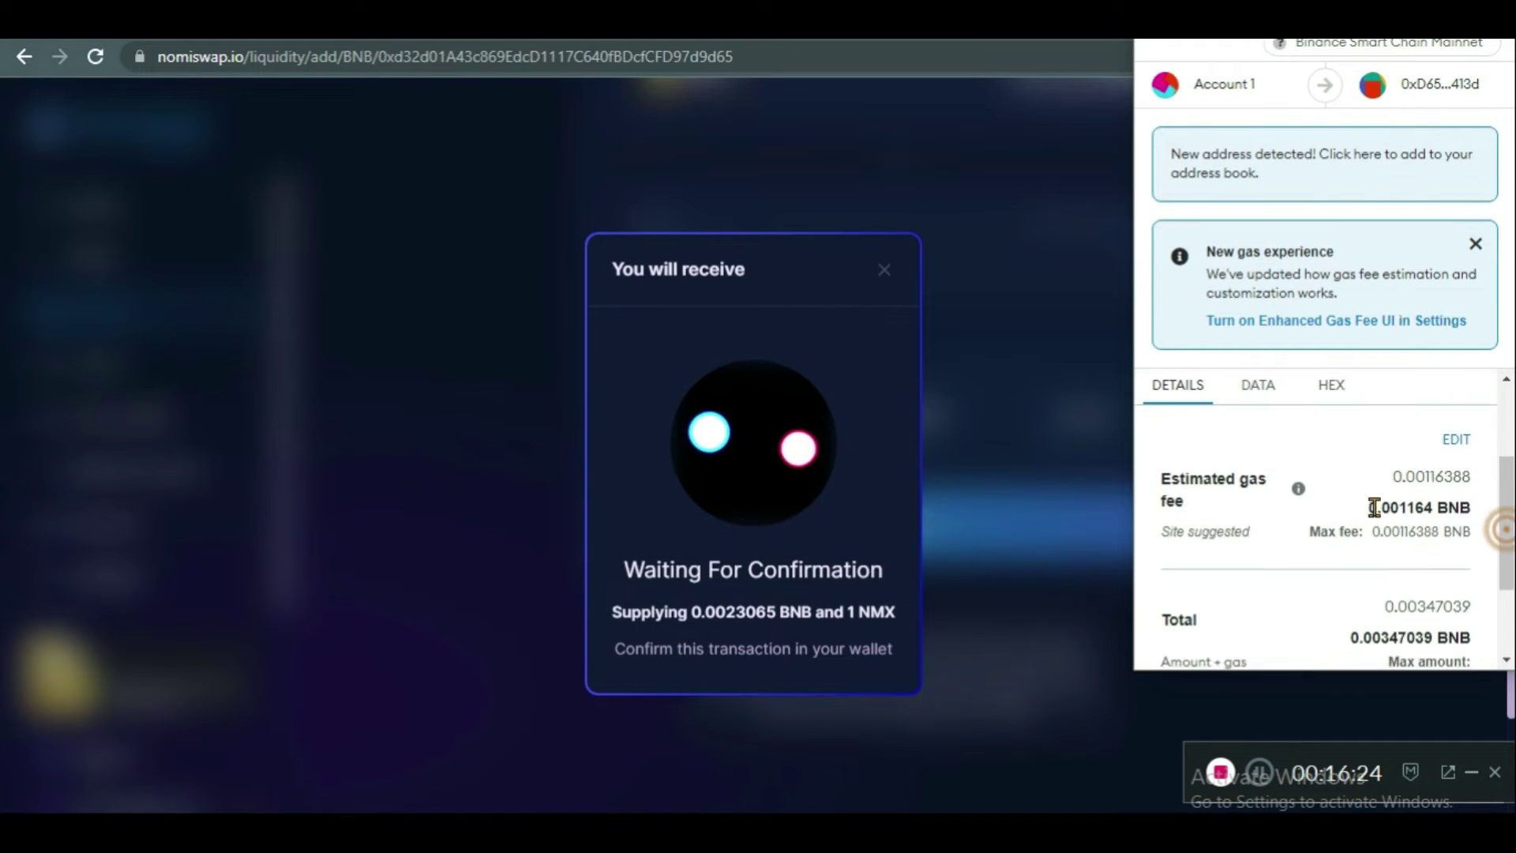
{"action": "scroll", "coordinate": [1378, 517], "scroll_direction": "down", "scroll_amount": 1}
{"action": "scroll", "coordinate": [1380, 527], "scroll_direction": "down", "scroll_amount": 1}
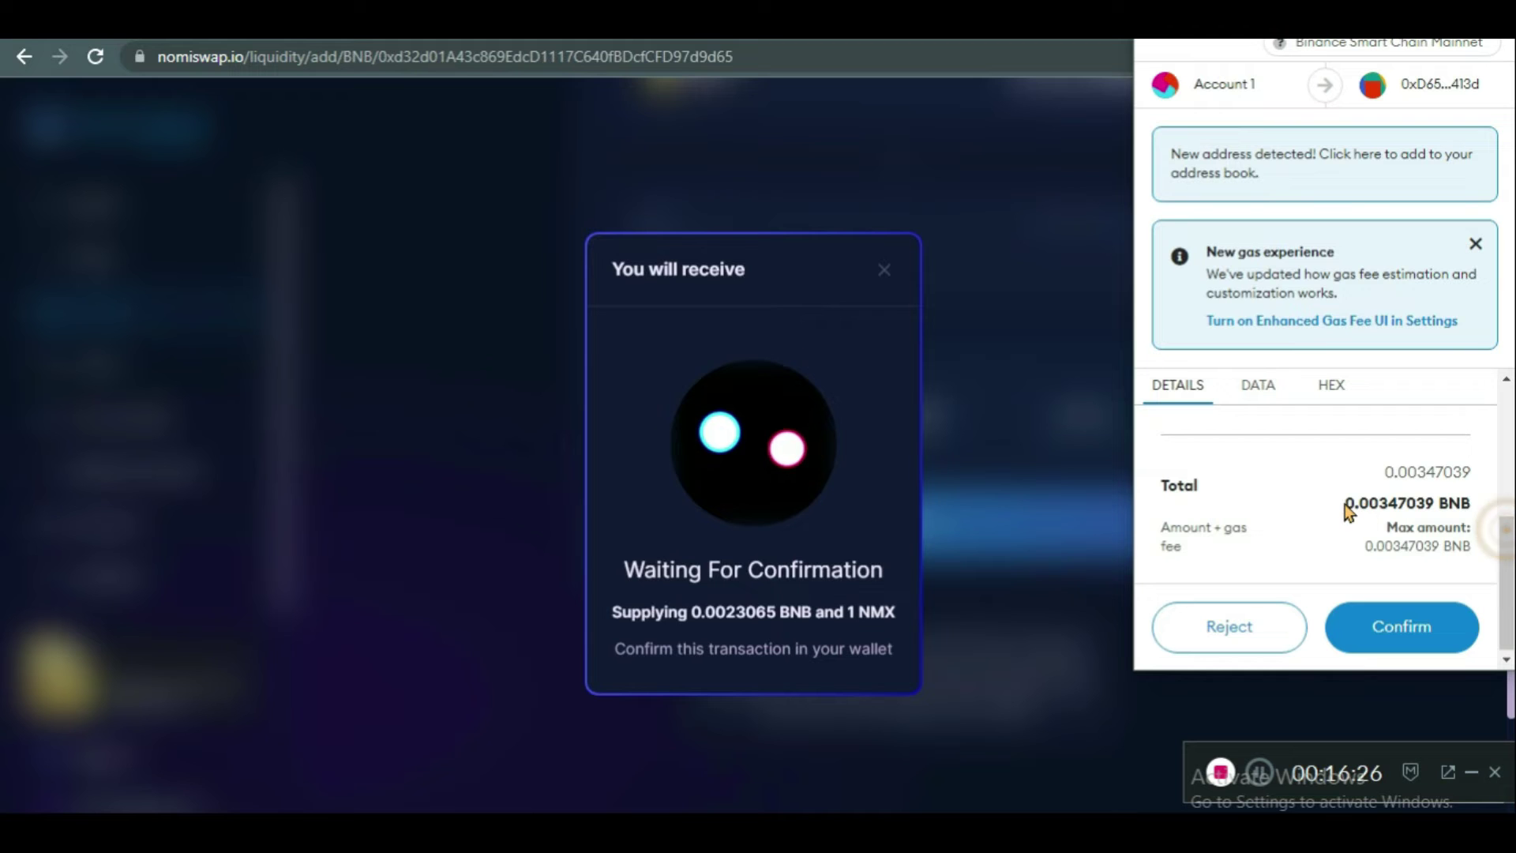
{"action": "scroll", "coordinate": [1356, 514], "scroll_direction": "up", "scroll_amount": 1}
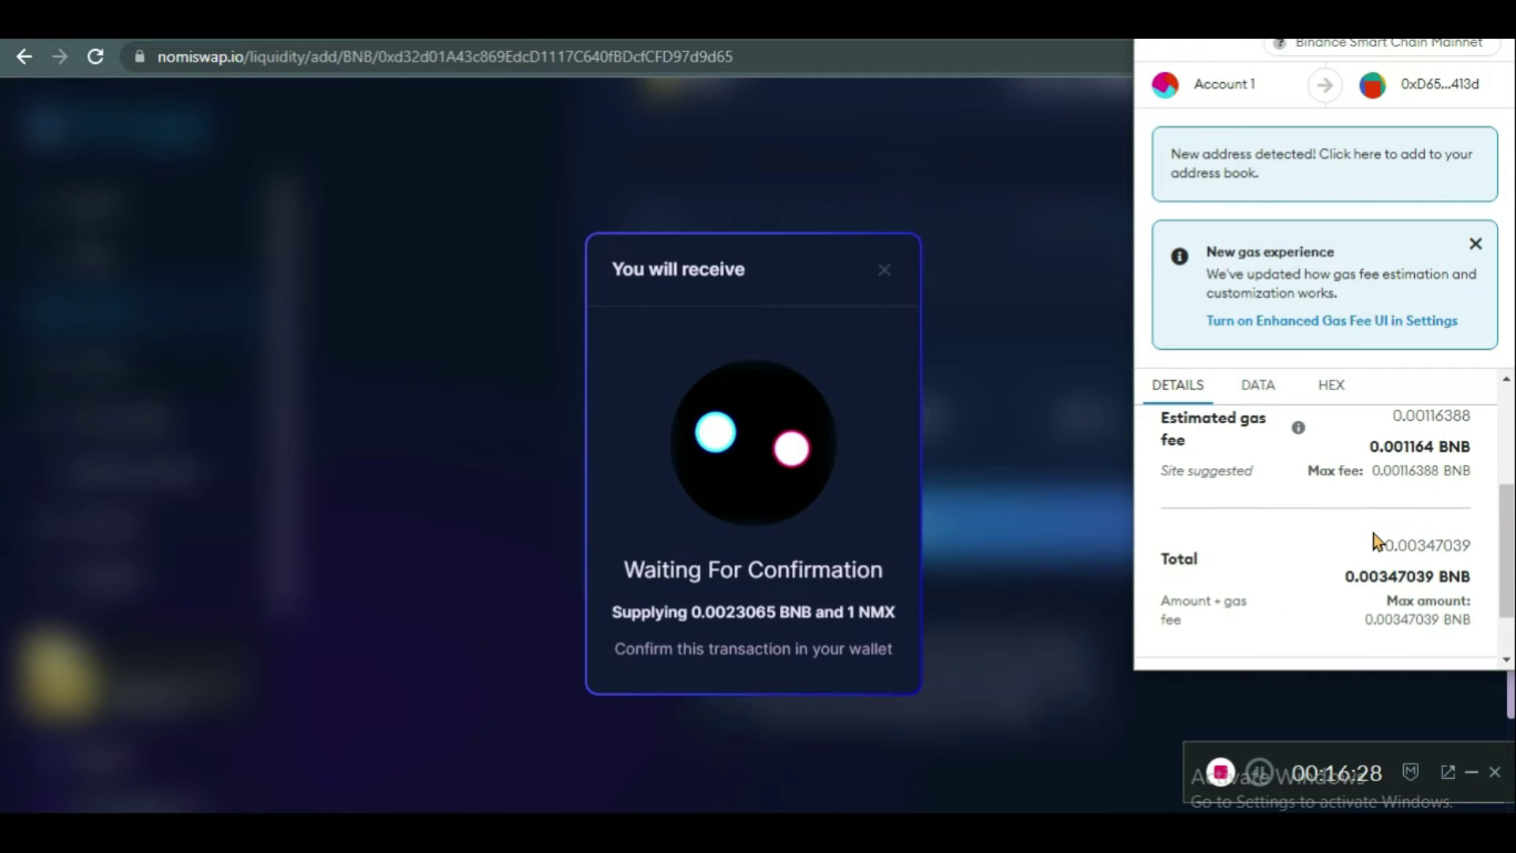
{"action": "scroll", "coordinate": [1373, 537], "scroll_direction": "up", "scroll_amount": 1}
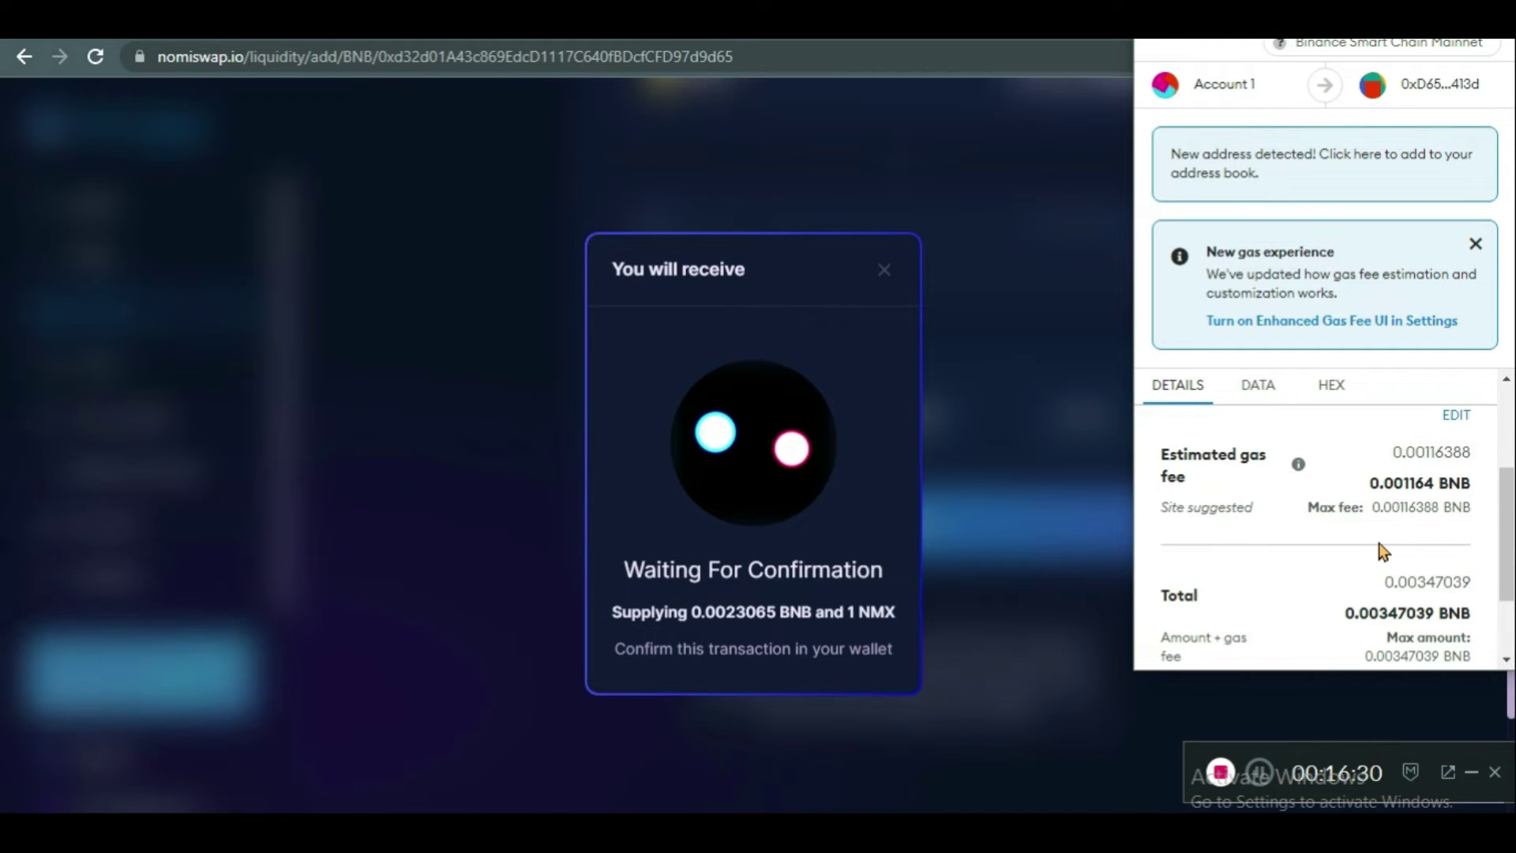
{"action": "scroll", "coordinate": [1381, 551], "scroll_direction": "down", "scroll_amount": 2}
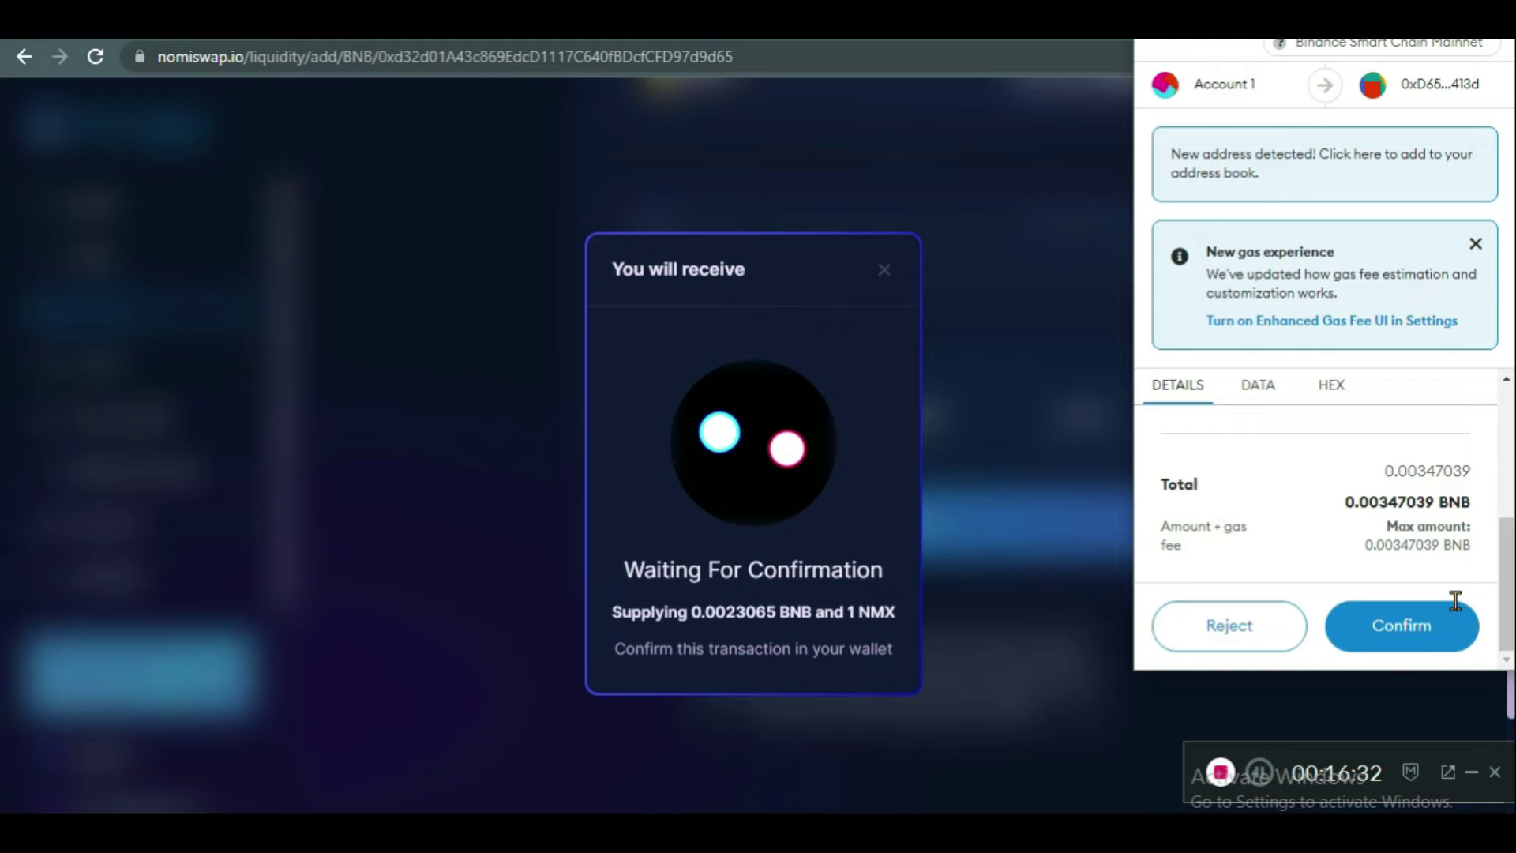
{"action": "left_click", "coordinate": [1367, 627]}
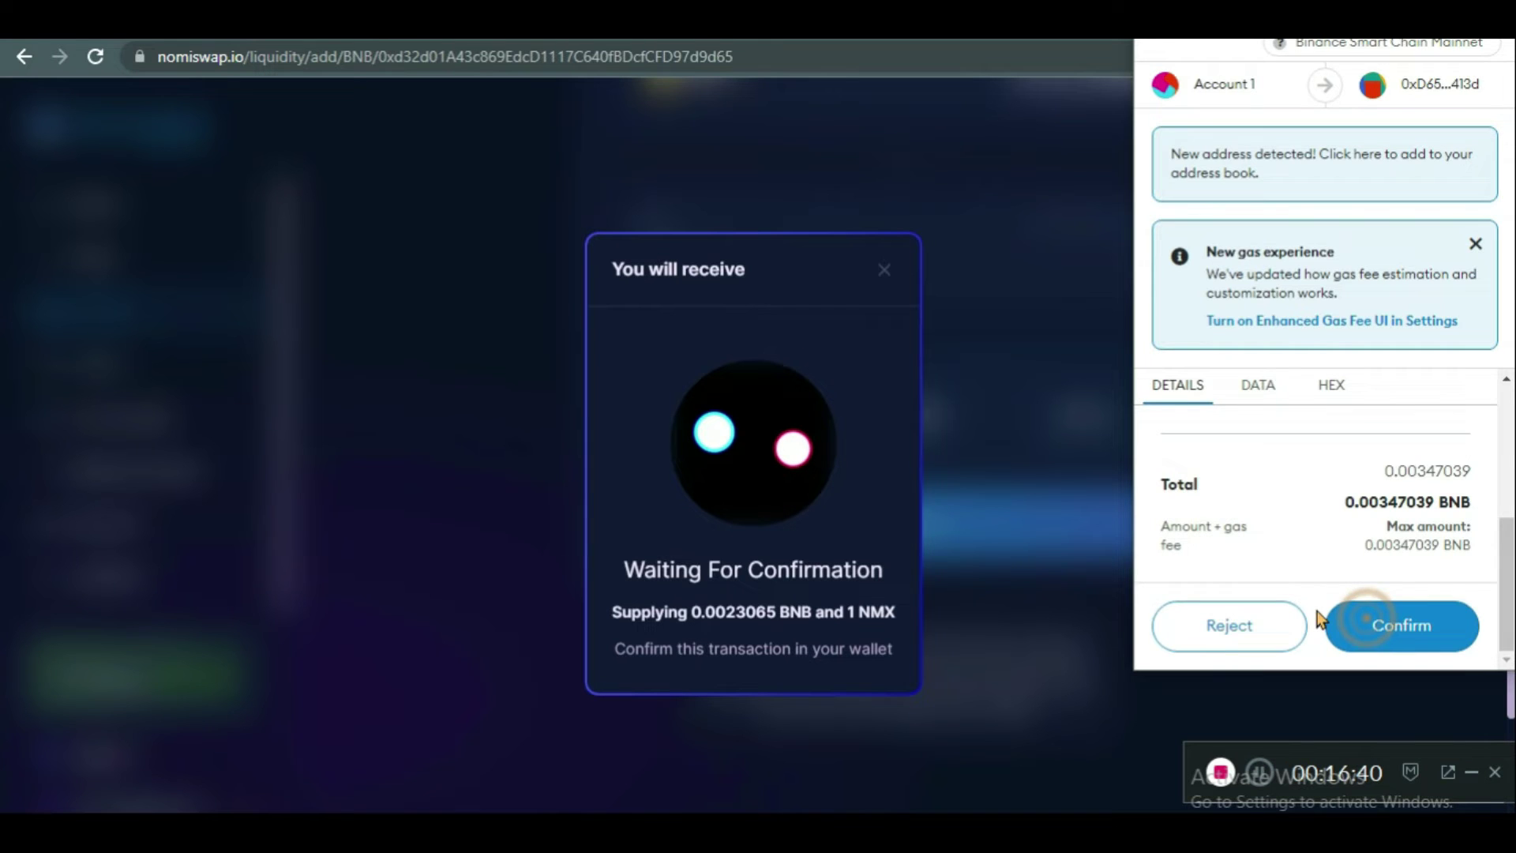
{"action": "left_click", "coordinate": [1363, 620]}
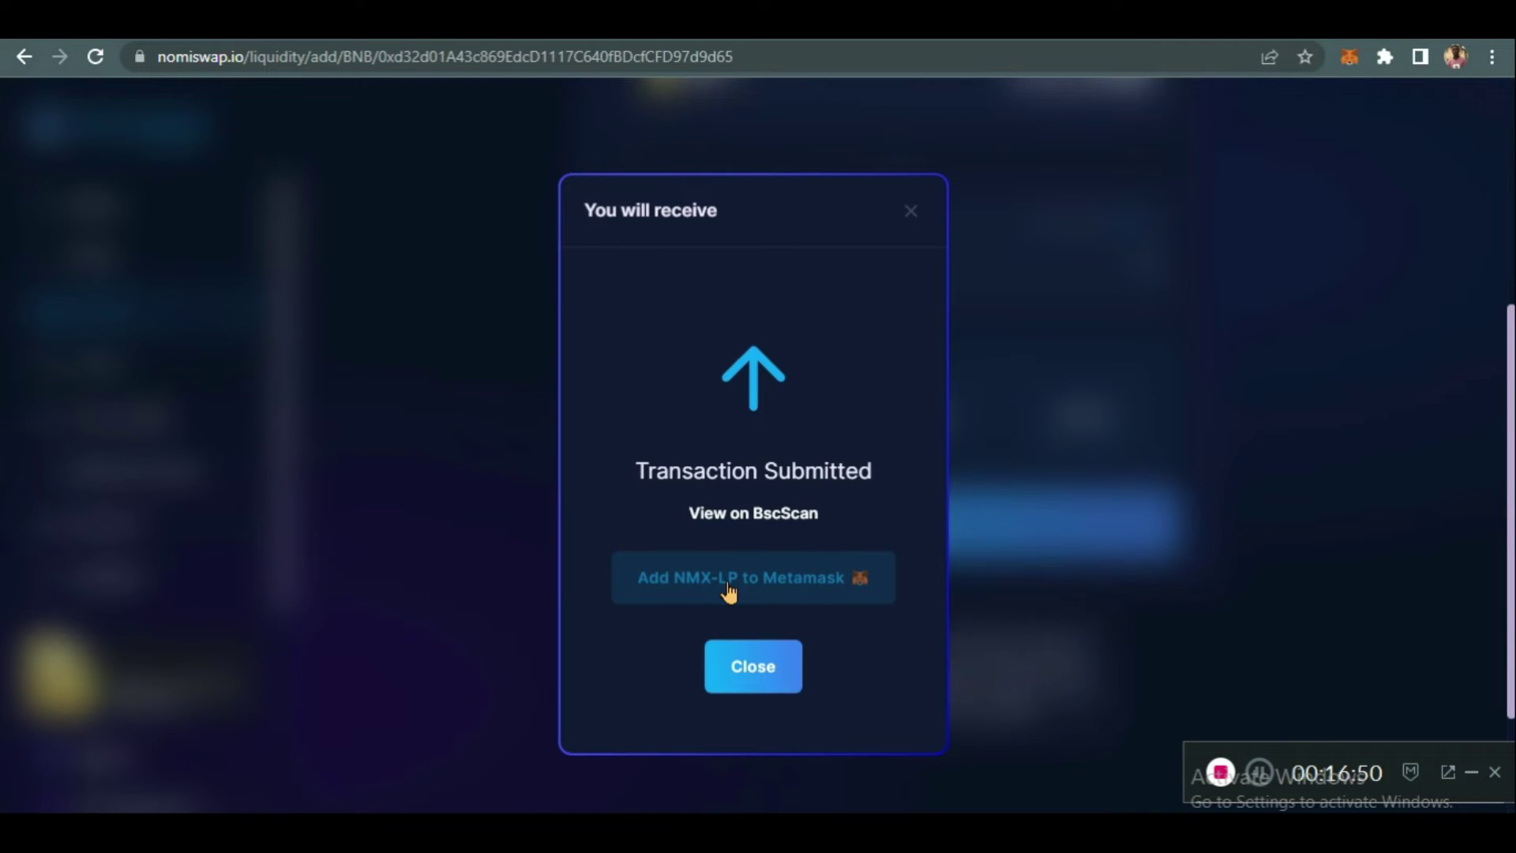
Add the NMX-LP token (0.04754) to MetaMask via the suggested-token popup, then dismiss the notice.
{"action": "left_click", "coordinate": [815, 577]}
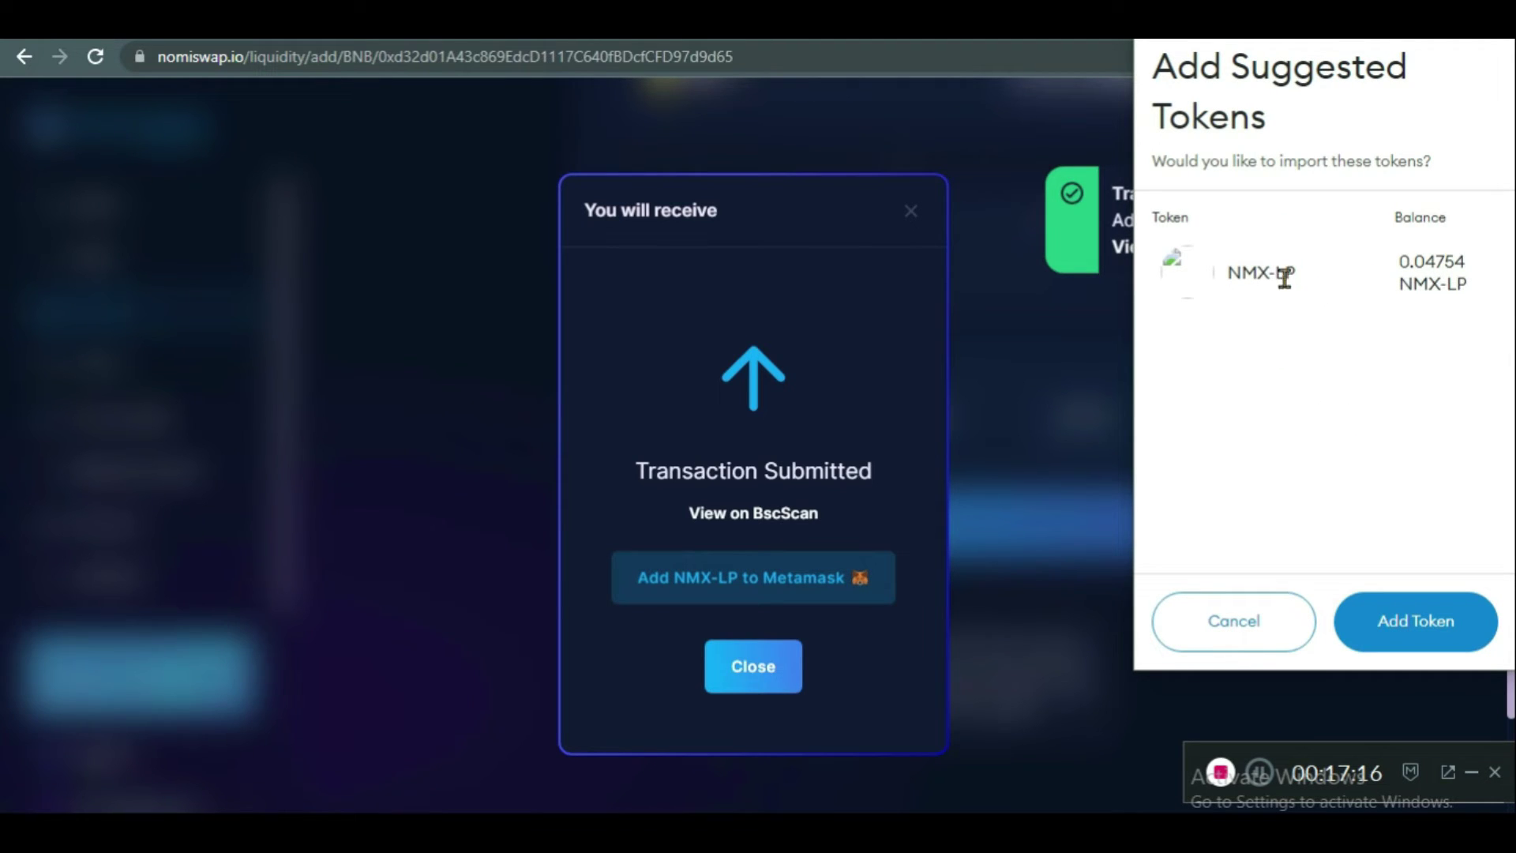
{"action": "left_click", "coordinate": [1425, 619]}
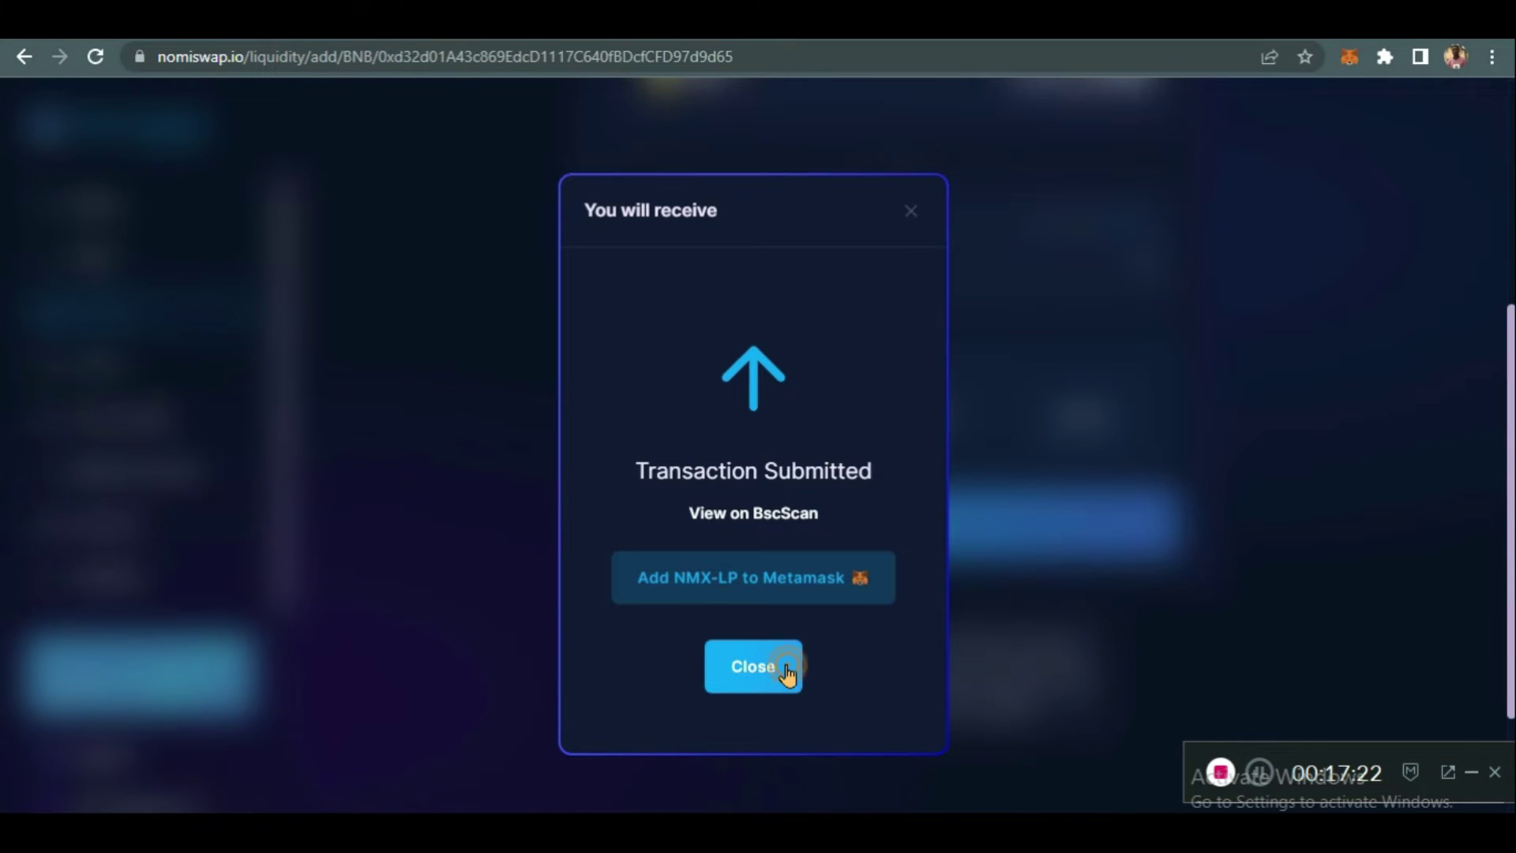
{"action": "left_click", "coordinate": [778, 668]}
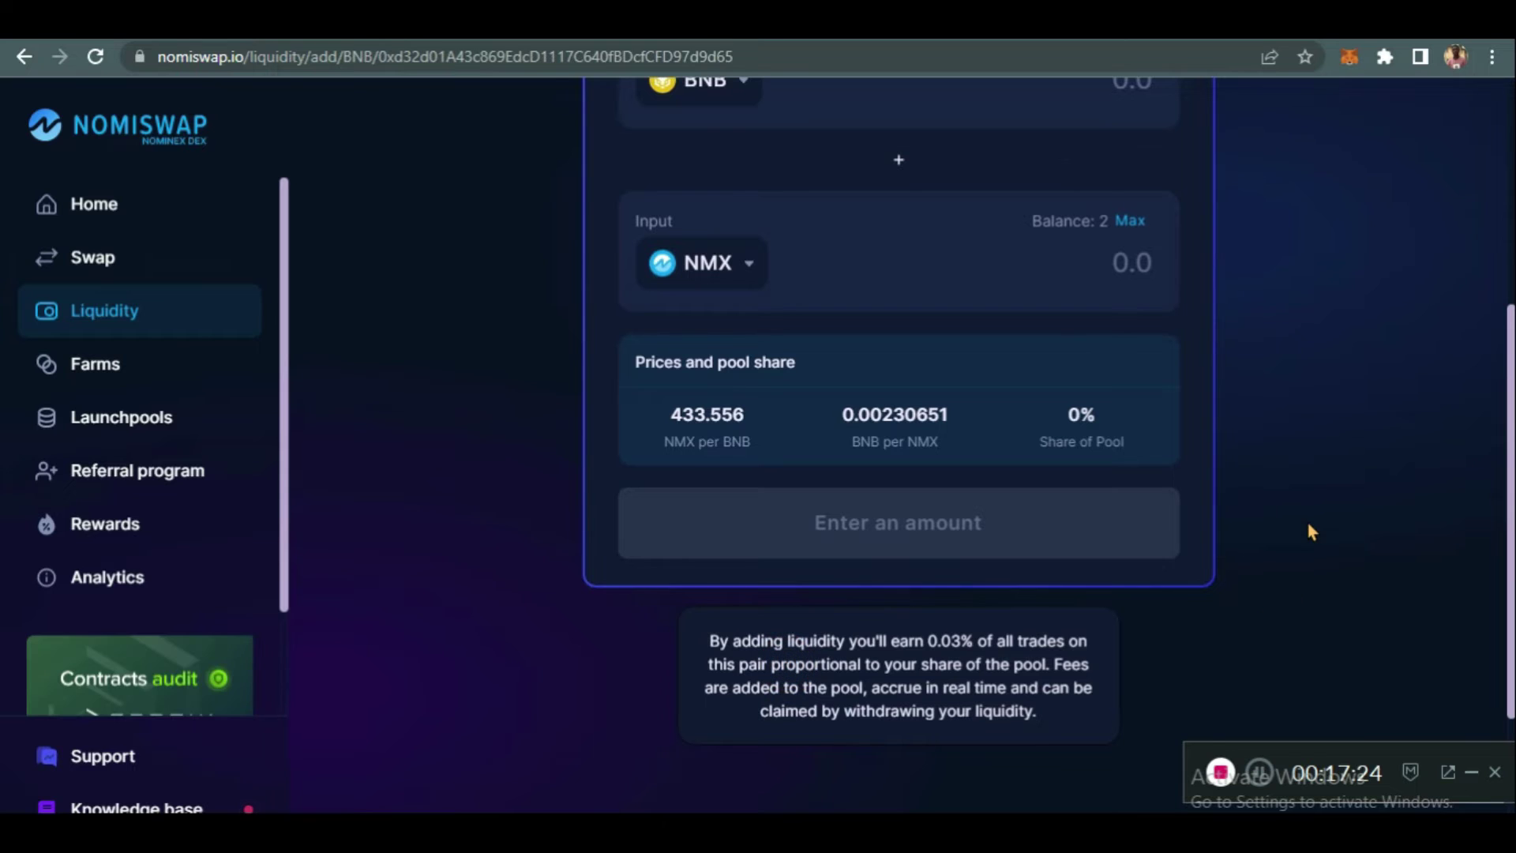
Reload the Add Liquidity page to refresh the BNB and NMX balances.
{"action": "scroll", "coordinate": [1308, 525], "scroll_direction": "up", "scroll_amount": 5}
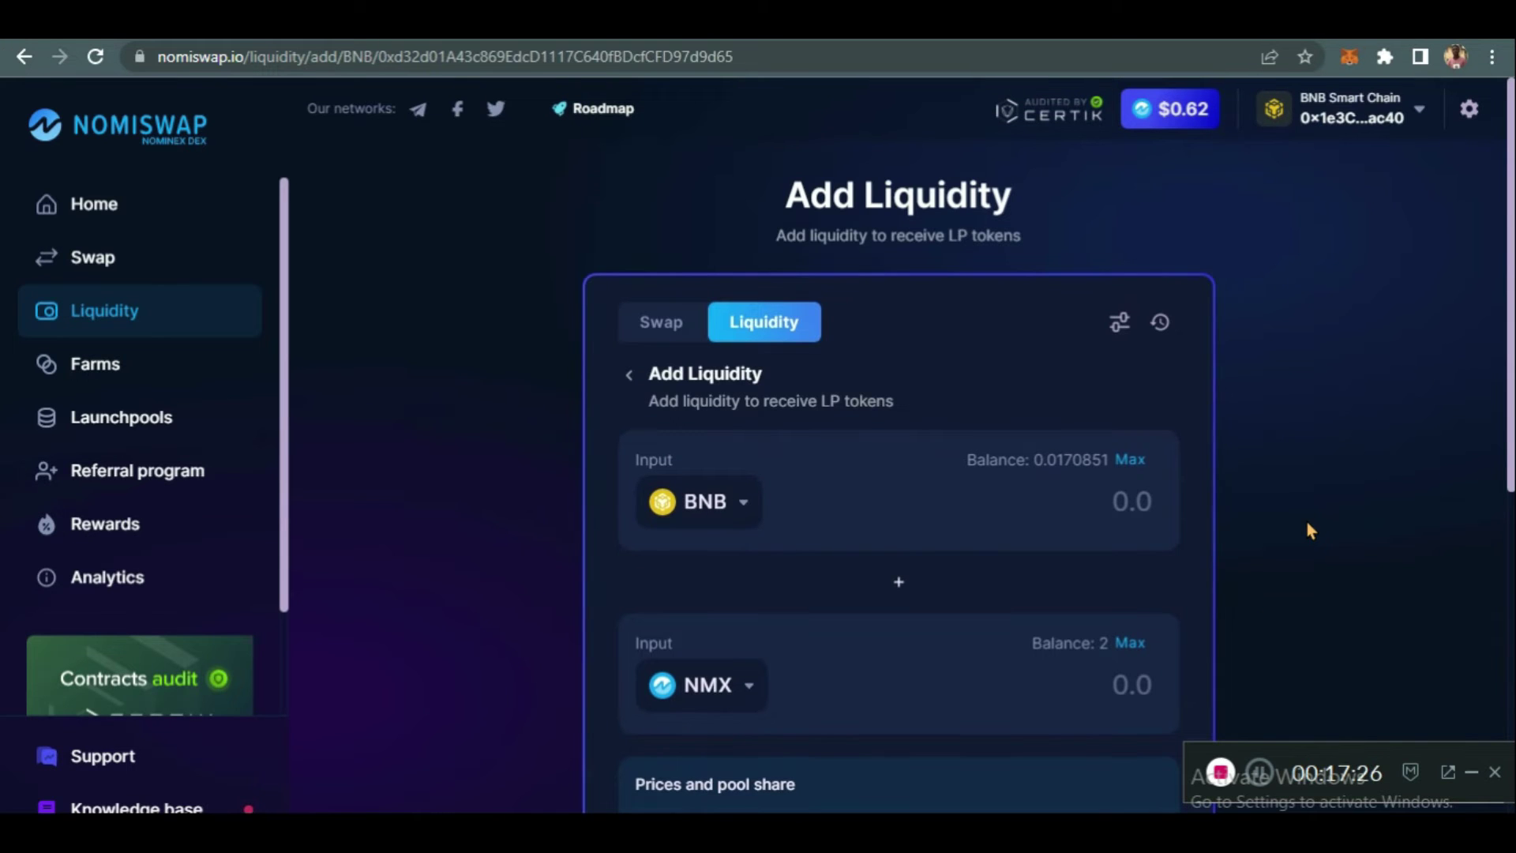
{"action": "scroll", "coordinate": [1306, 523], "scroll_direction": "down", "scroll_amount": 8}
{"action": "scroll", "coordinate": [1357, 452], "scroll_direction": "up", "scroll_amount": 8}
{"action": "scroll", "coordinate": [1402, 401], "scroll_direction": "down", "scroll_amount": 5}
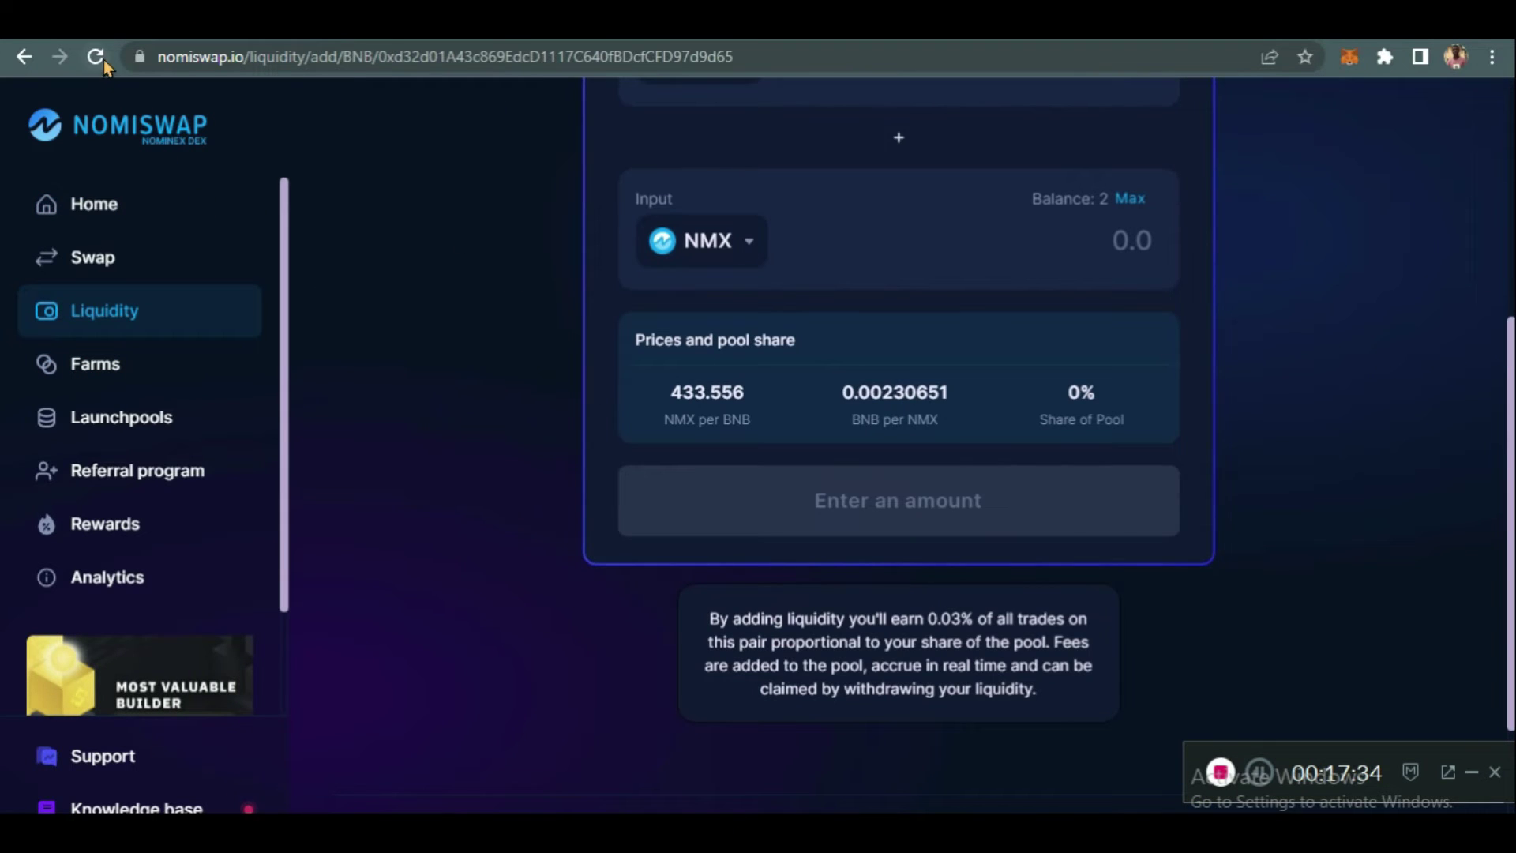
{"action": "left_click", "coordinate": [101, 57]}
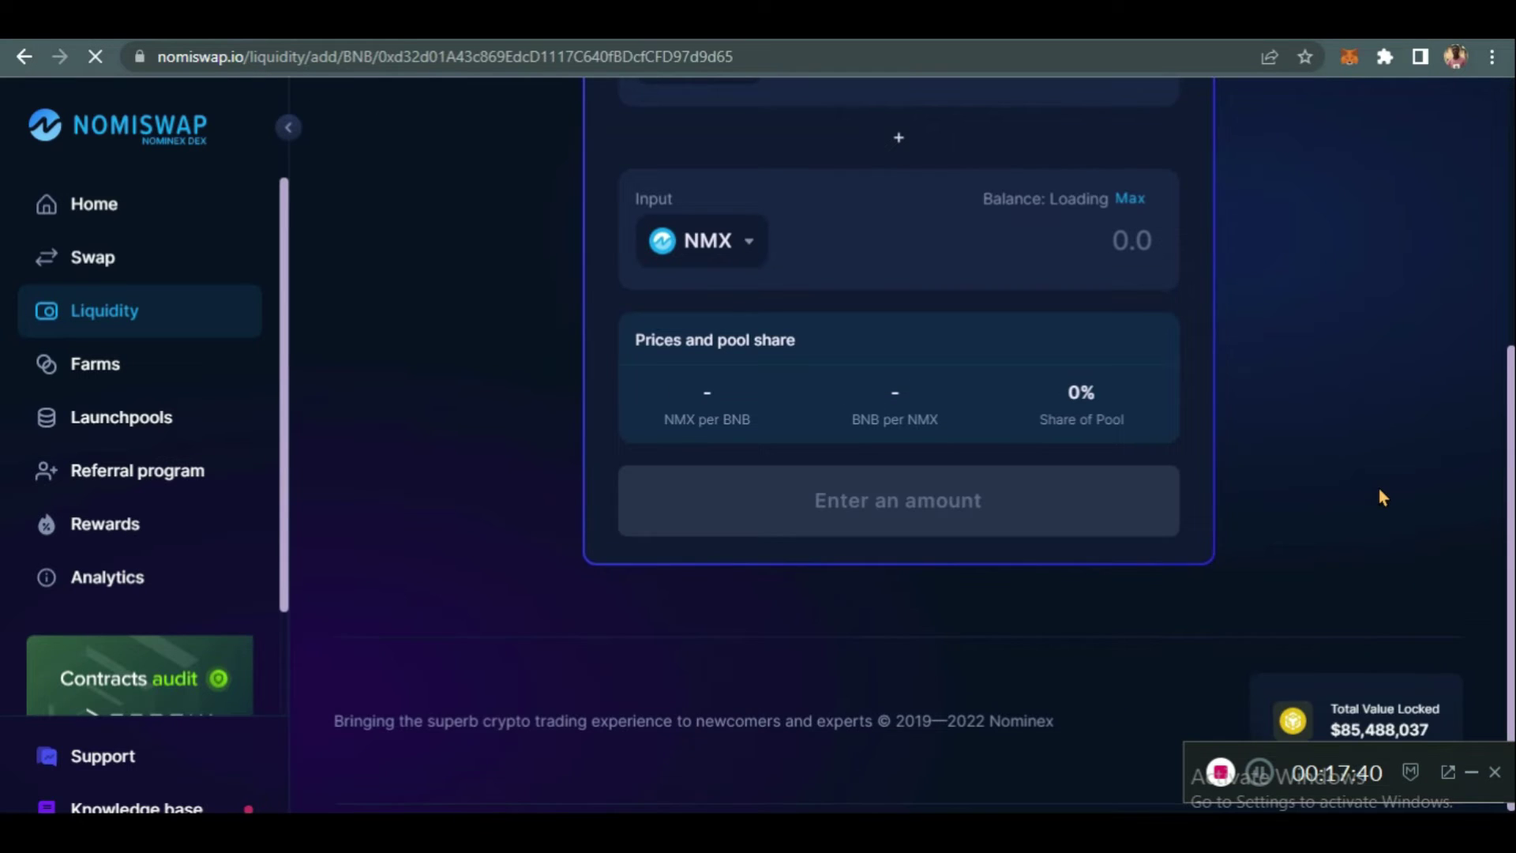
Go back from Add Liquidity to the Your Liquidity positions page.
{"action": "scroll", "coordinate": [1379, 491], "scroll_direction": "up", "scroll_amount": 5}
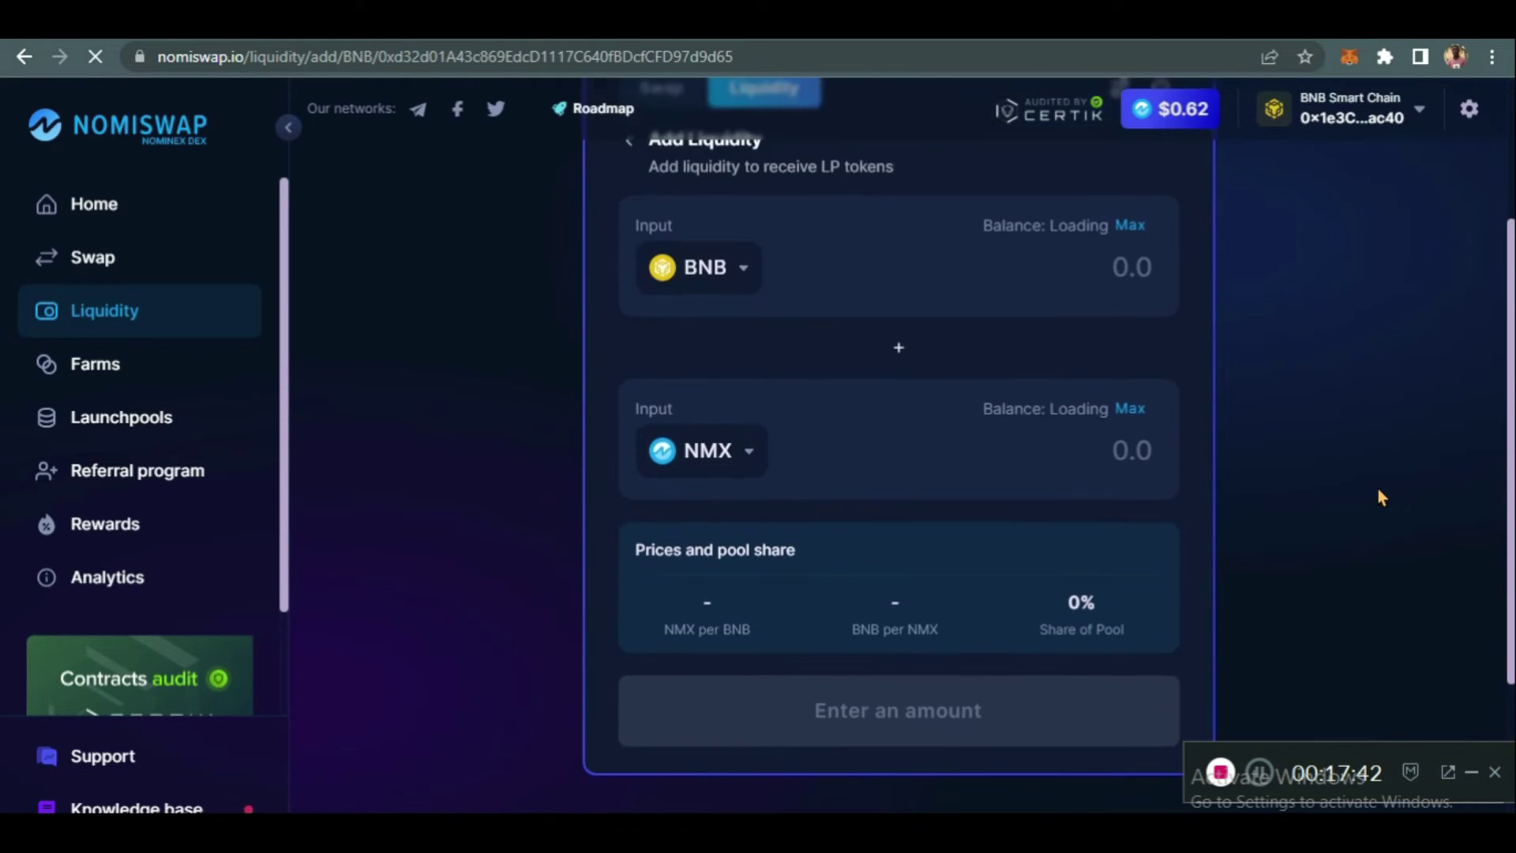
{"action": "scroll", "coordinate": [1056, 450], "scroll_direction": "up", "scroll_amount": 2}
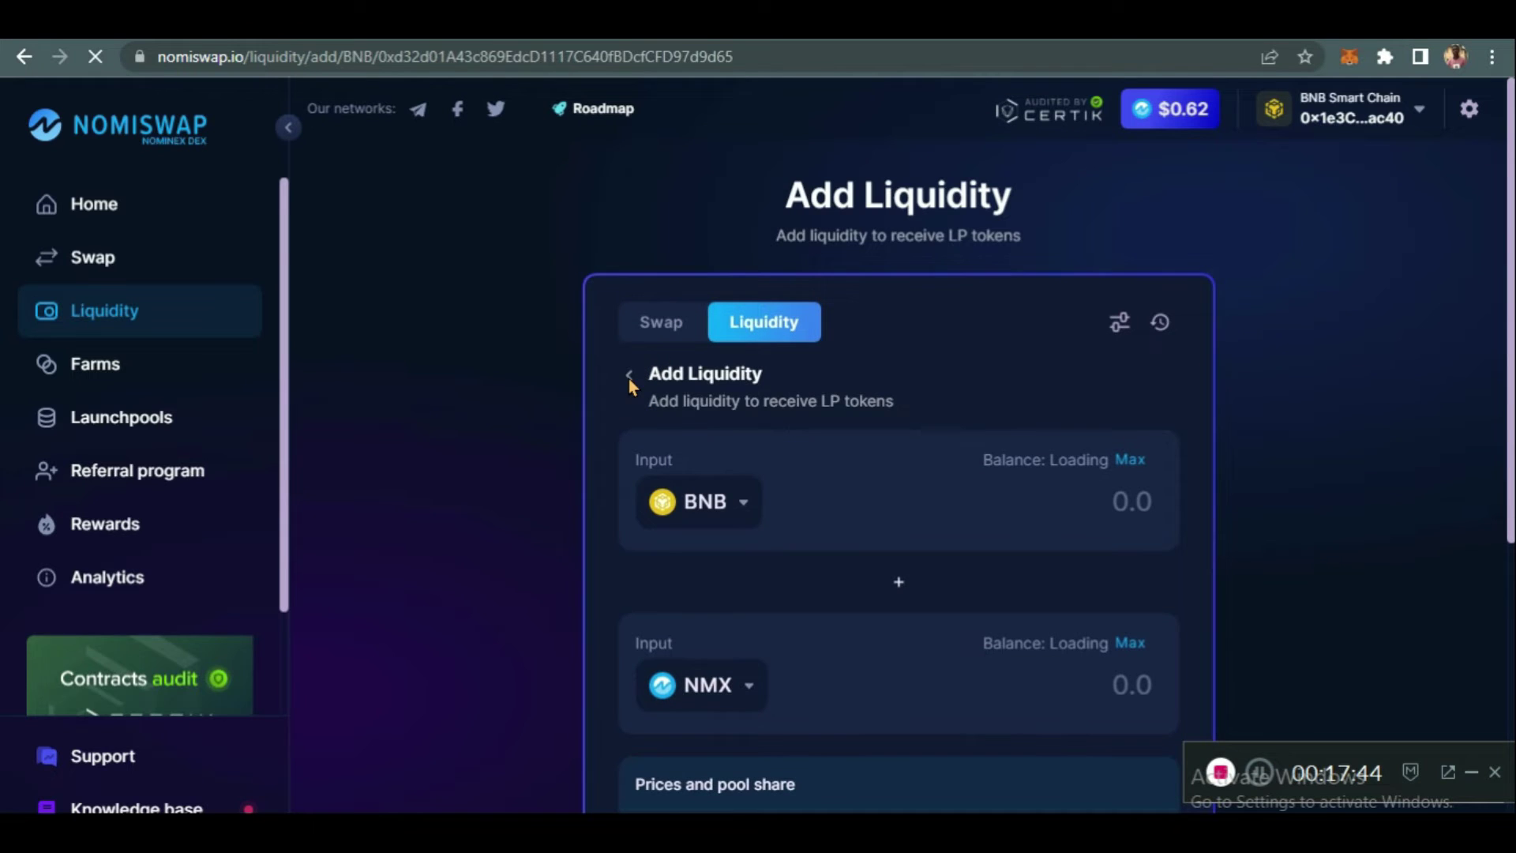
{"action": "left_click", "coordinate": [630, 377]}
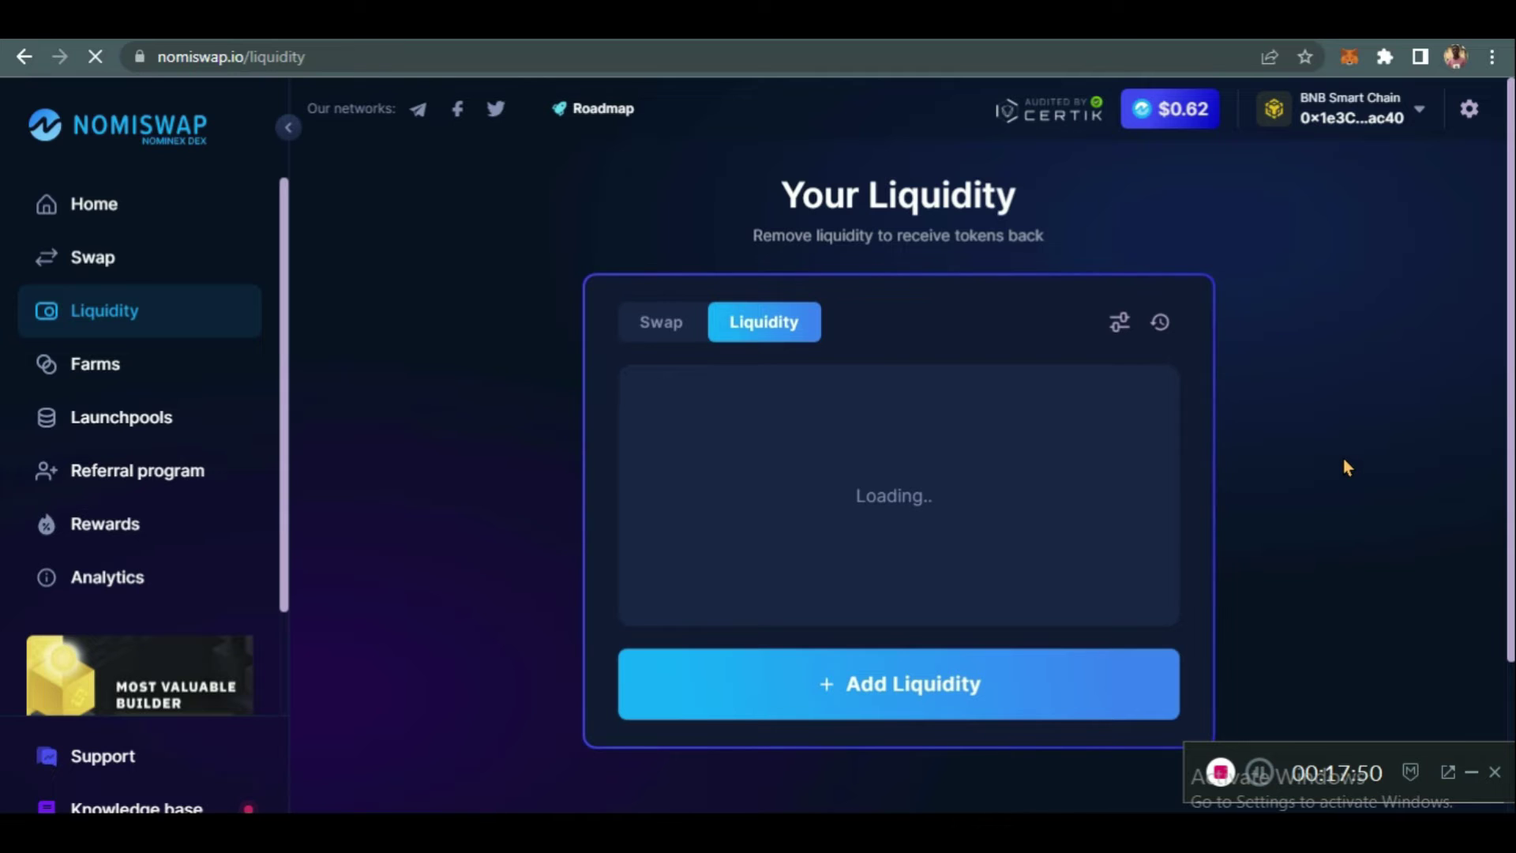
Scroll to the BNB/NMX 0.04754 position, then bring up MetaMask with Alt+Shift+M.
{"action": "scroll", "coordinate": [1347, 467], "scroll_direction": "down", "scroll_amount": 3}
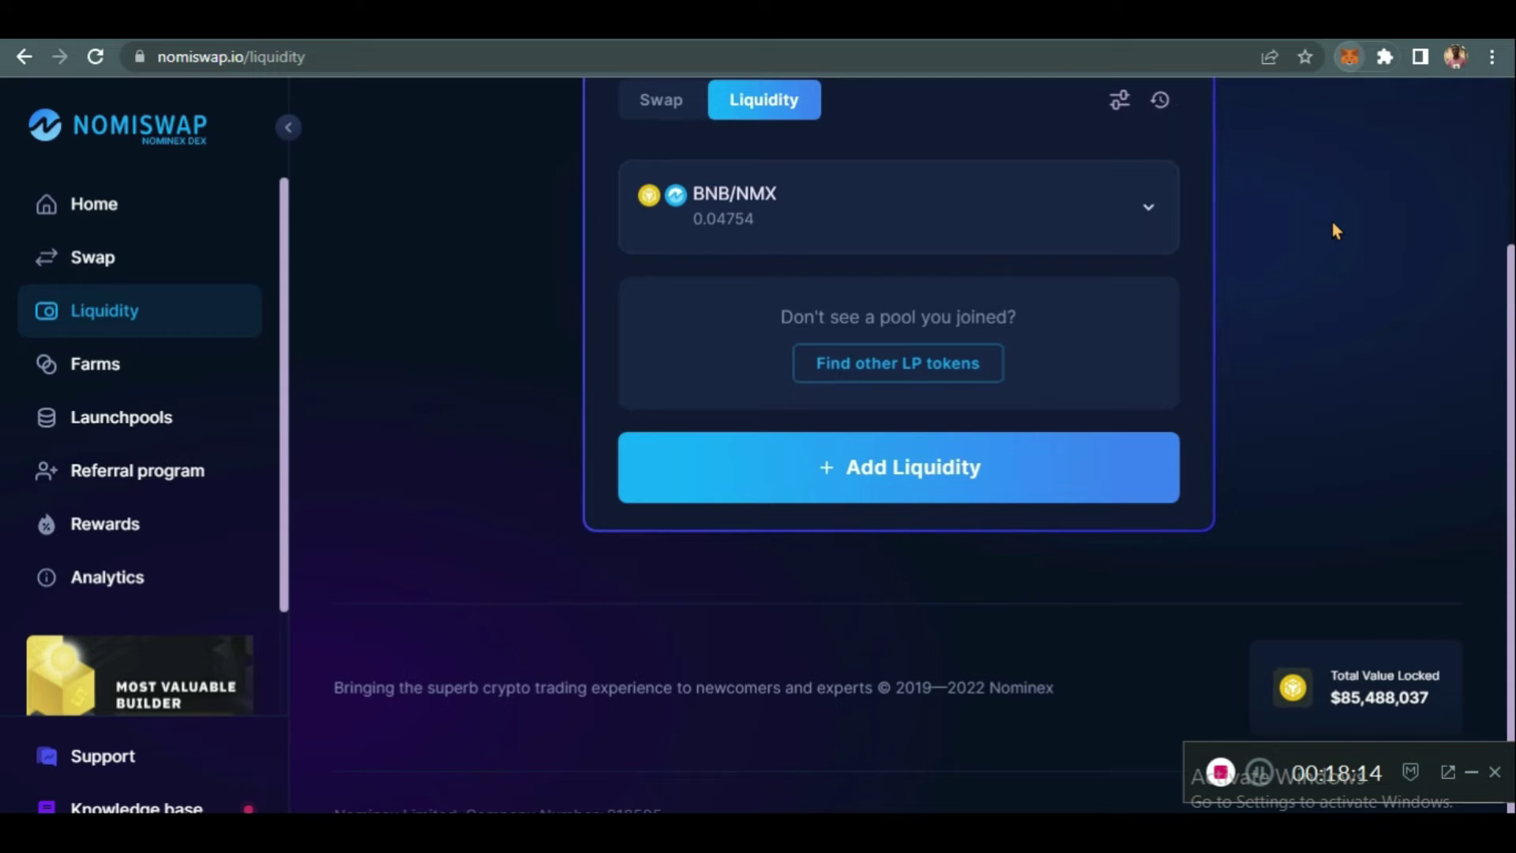
{"action": "key", "text": "alt+shift+m"}
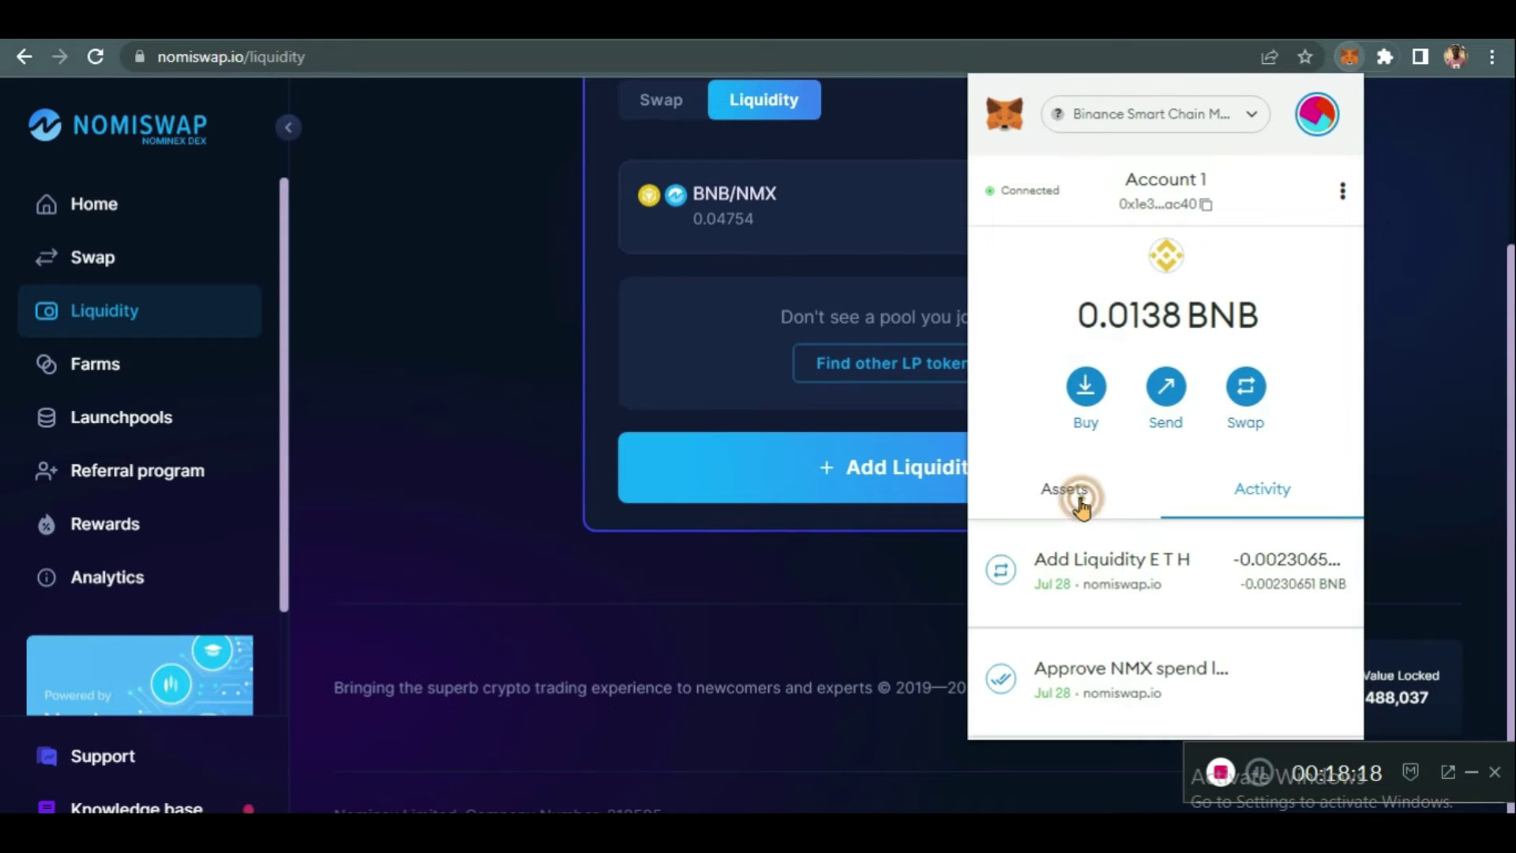
Check MetaMask's assets list for 0.04754 NMX-LP, 1 NMX and 0.0138 BNB.
{"action": "left_click", "coordinate": [1082, 492]}
{"action": "scroll", "coordinate": [1114, 632], "scroll_direction": "down", "scroll_amount": 1}
{"action": "scroll", "coordinate": [1109, 665], "scroll_direction": "down", "scroll_amount": 2}
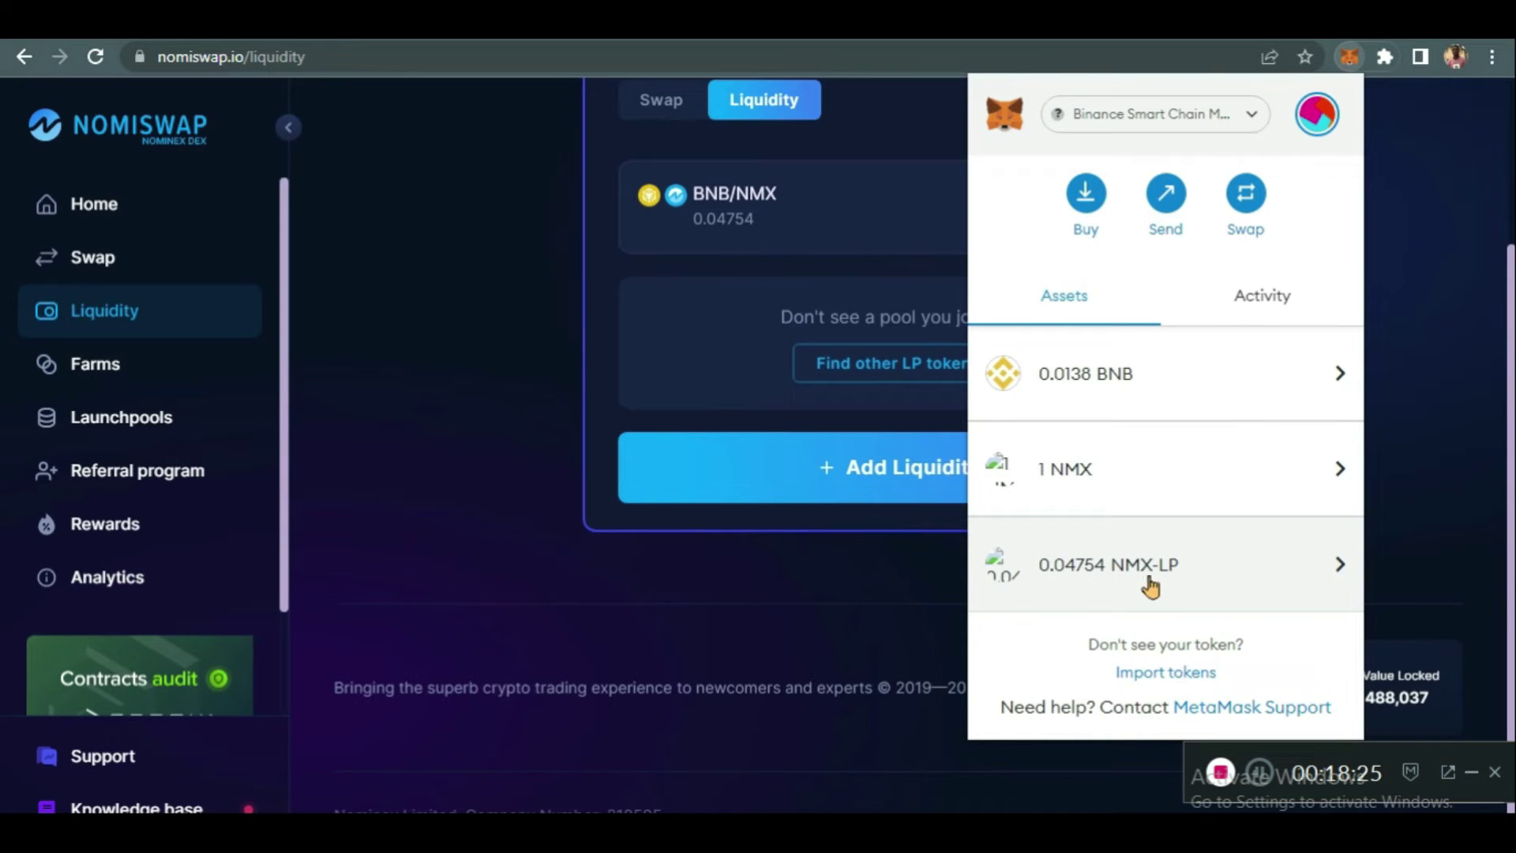
Close the MetaMask popup and go to Nomiswap's Farms page.
{"action": "left_click", "coordinate": [881, 588]}
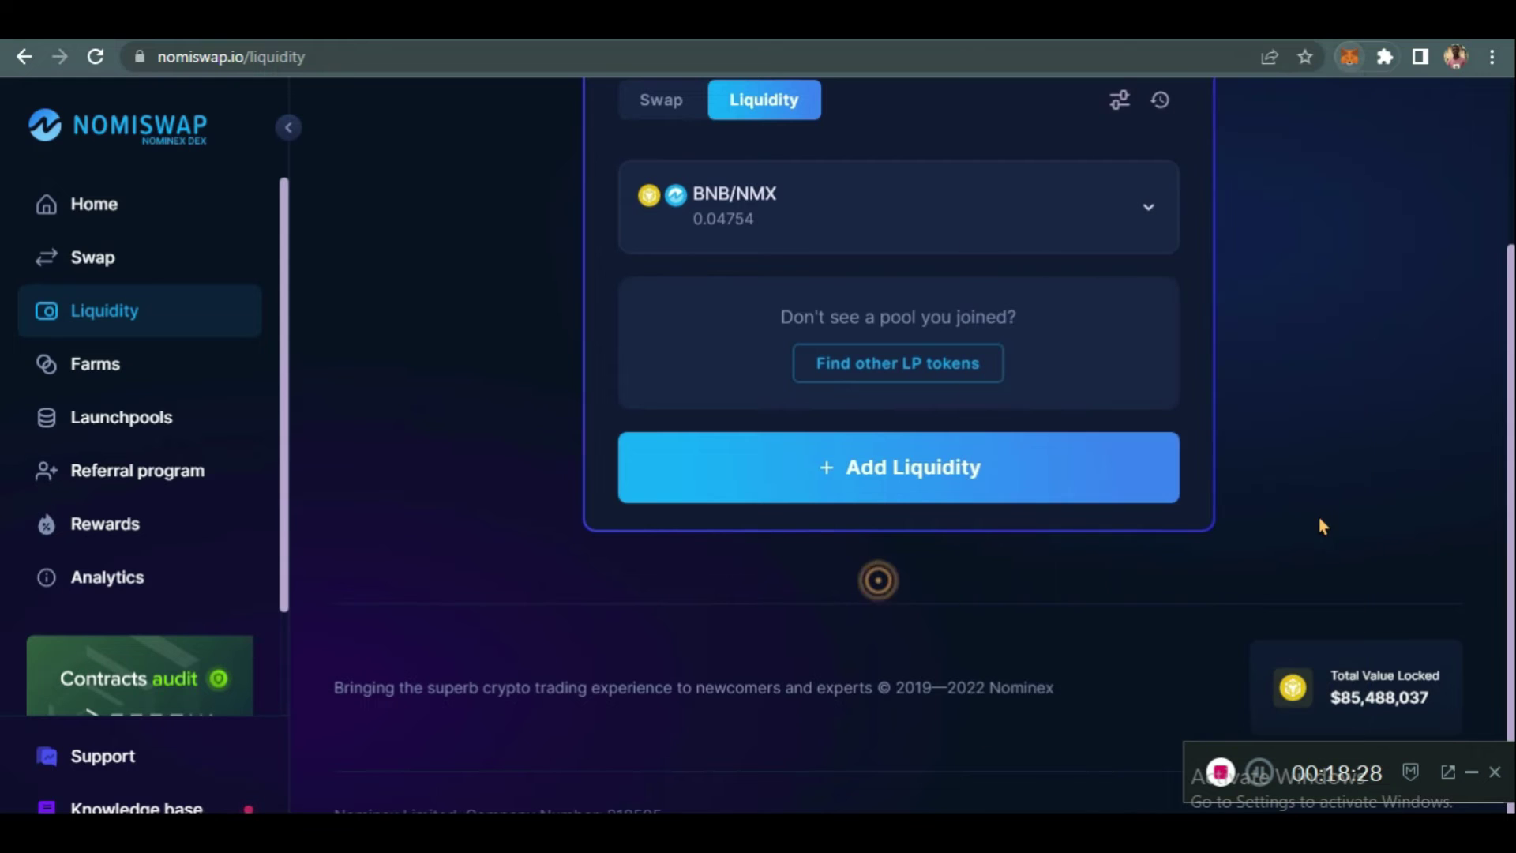
{"action": "scroll", "coordinate": [1316, 514], "scroll_direction": "down", "scroll_amount": 1}
{"action": "left_click", "coordinate": [187, 362]}
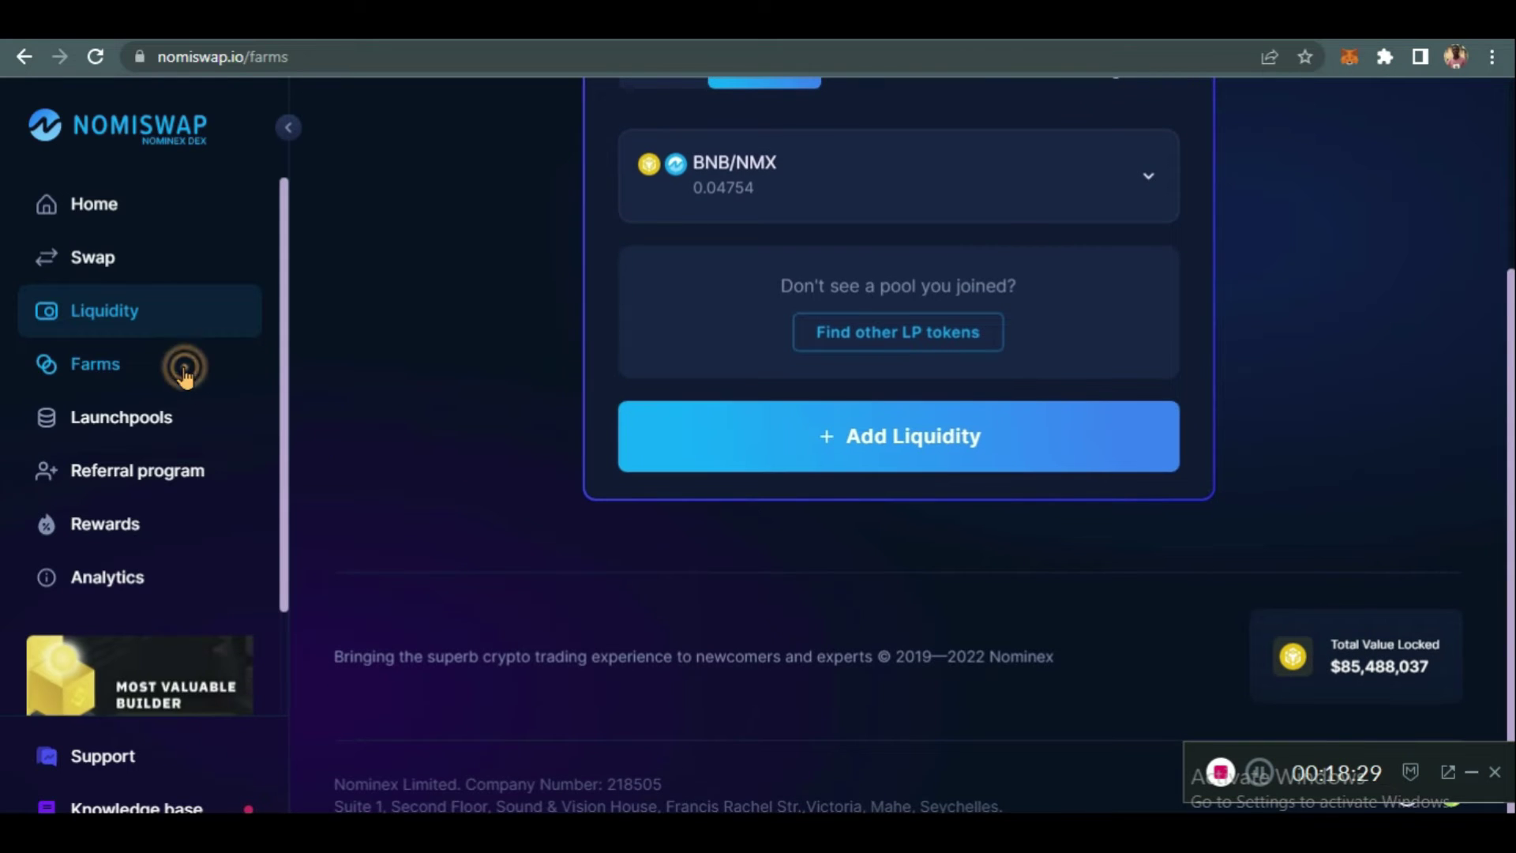